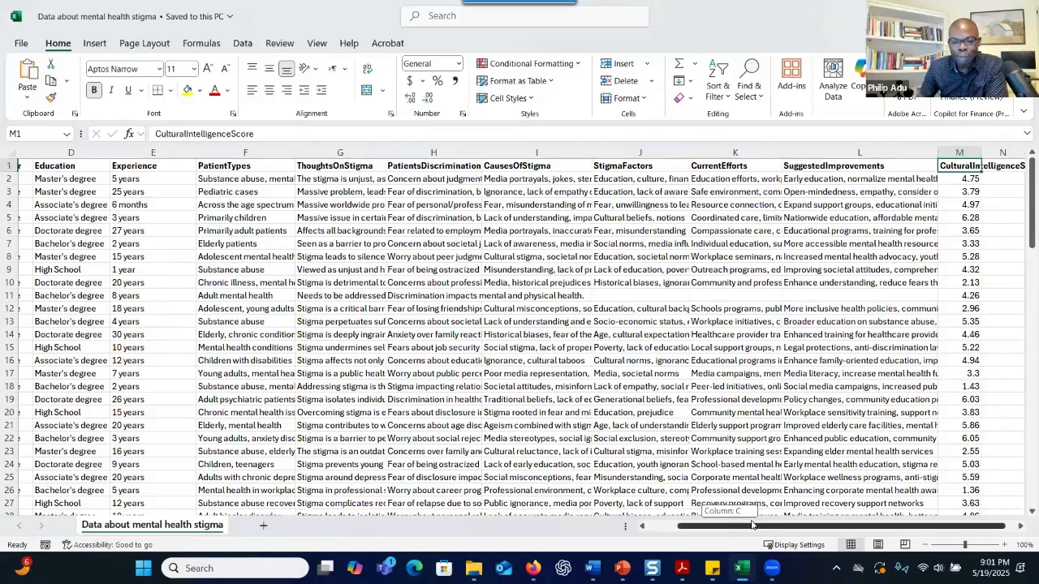
# Review the survey's headings and first responses: ThoughtsOnStigma, PatientsDiscriminationConcerns, SuggestedImprovements
pyautogui.click(962, 190)
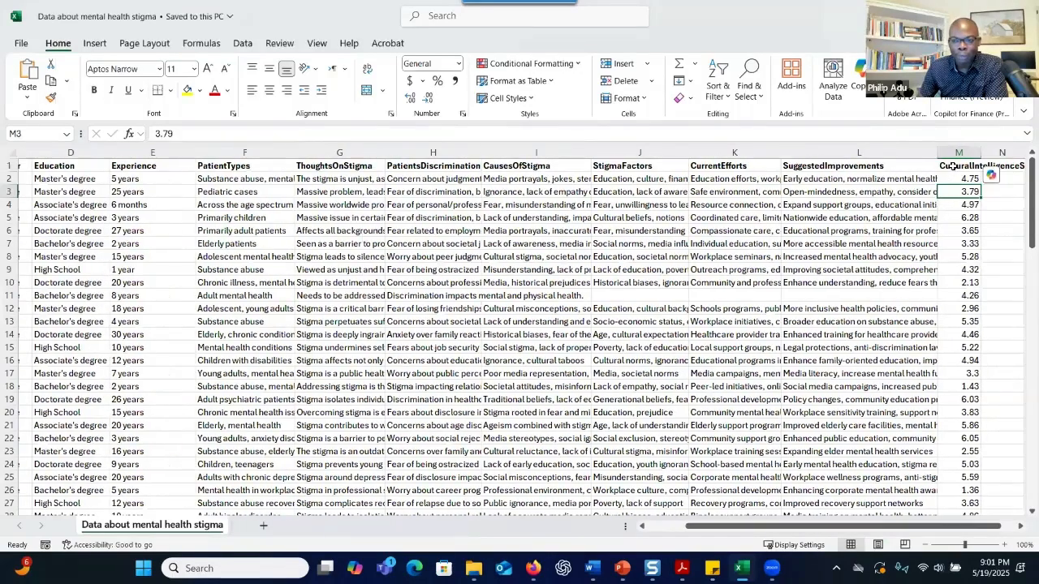
pyautogui.click(950, 168)
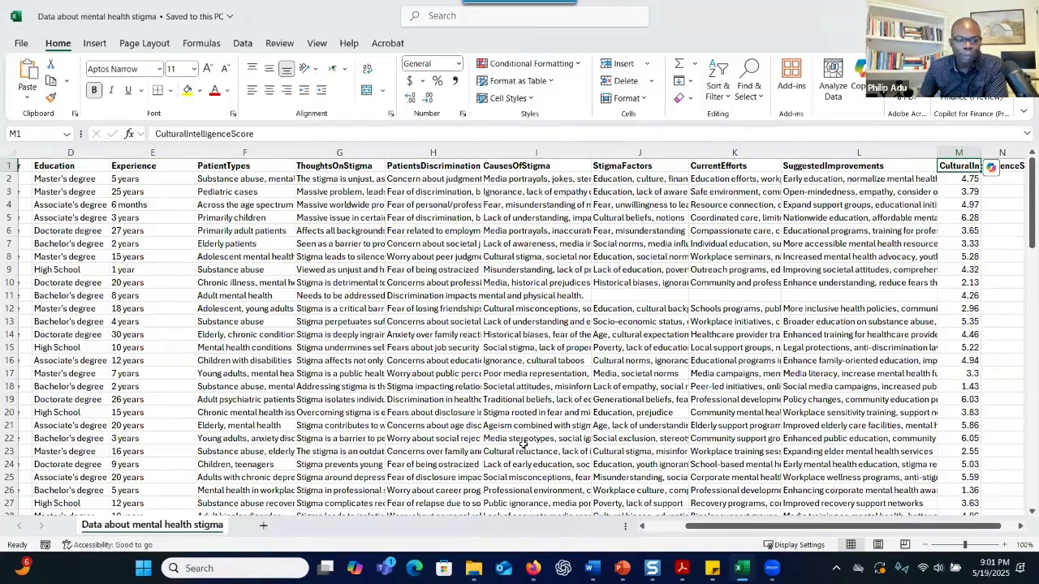
pyautogui.moveTo(696, 528); pyautogui.dragTo(657, 529)
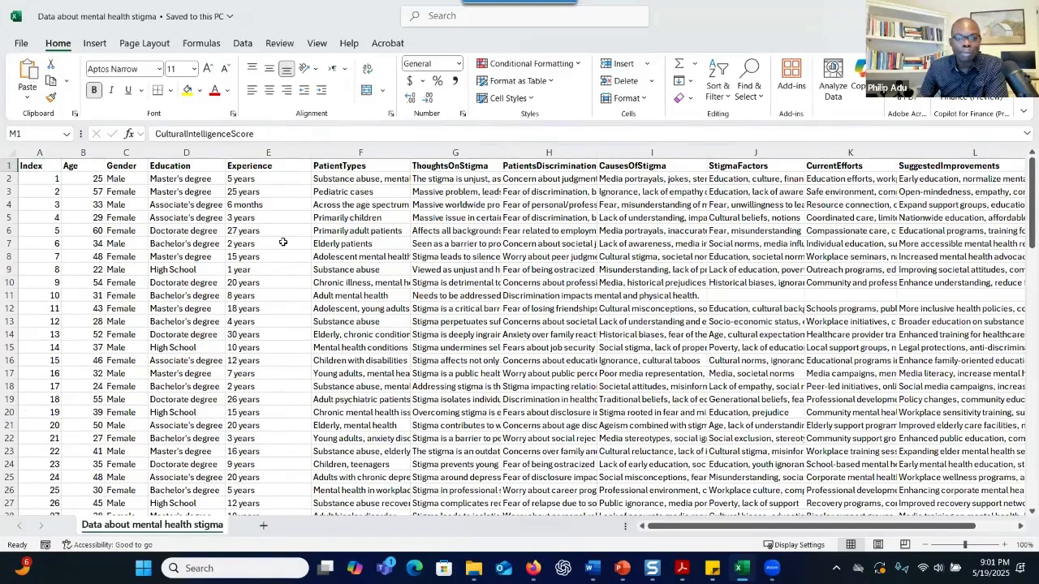
pyautogui.moveTo(31, 167); pyautogui.dragTo(356, 181)
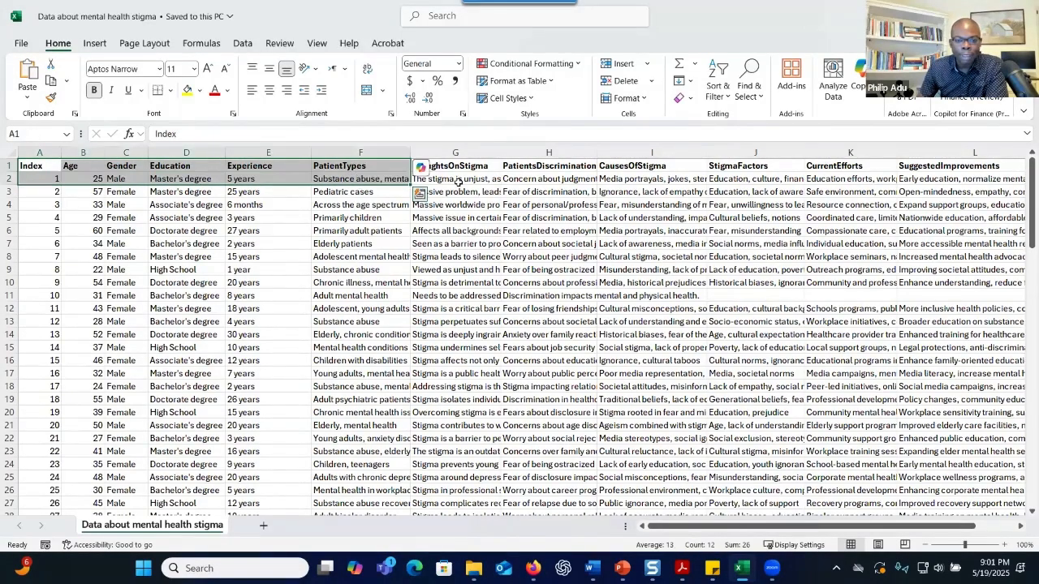
pyautogui.click(458, 182)
pyautogui.click(456, 163)
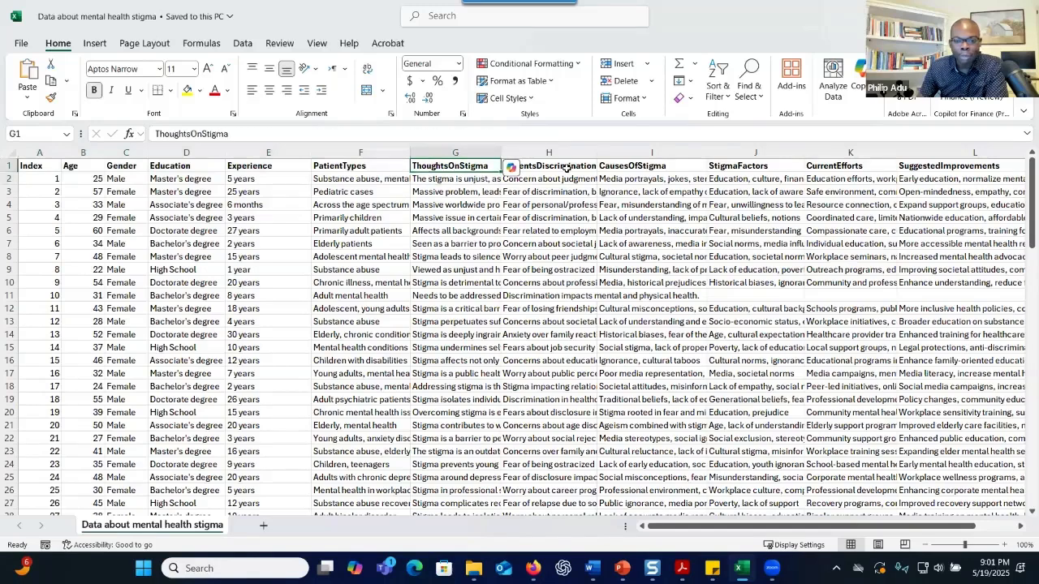
pyautogui.click(566, 167)
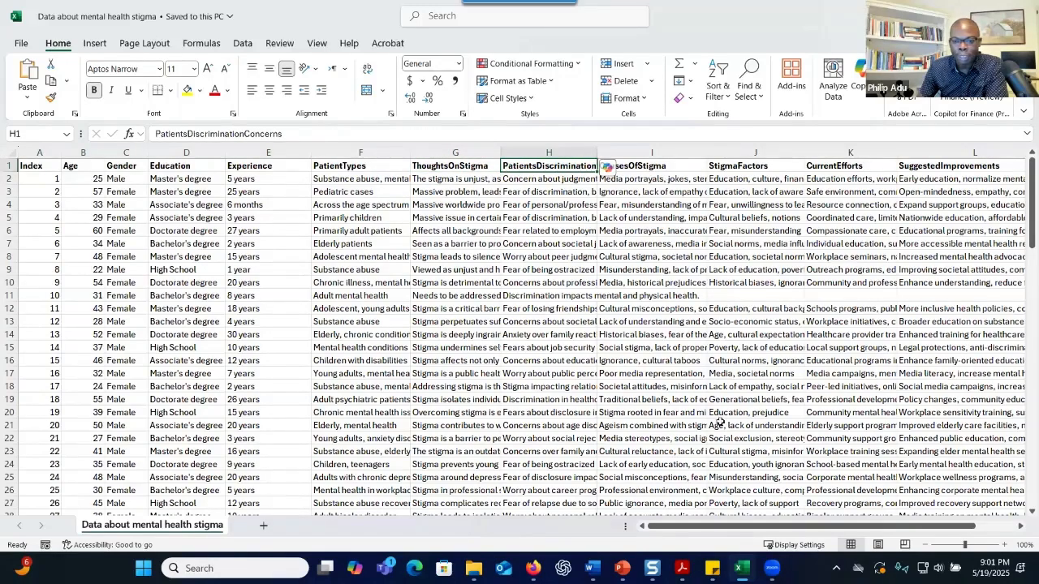
pyautogui.moveTo(720, 531); pyautogui.dragTo(752, 526)
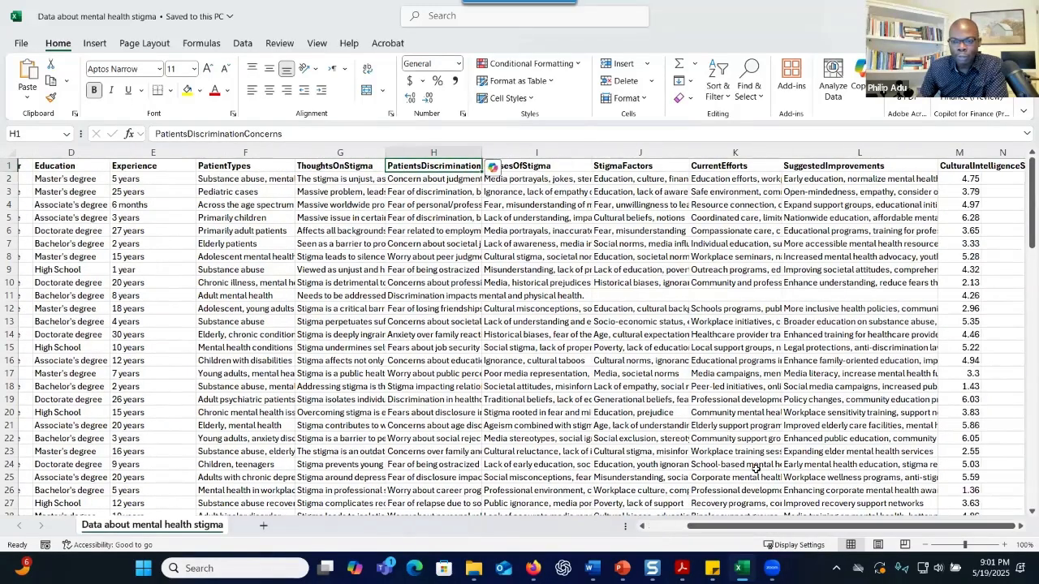
pyautogui.click(813, 168)
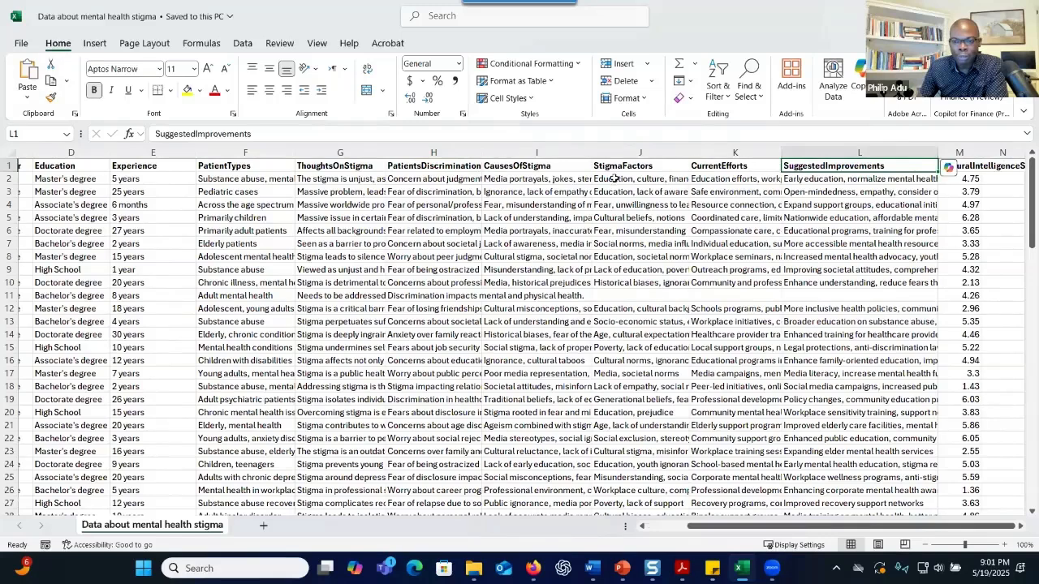
# Inspect sample CausesOfStigma, StigmaFactors and discrimination responses, plus the CulturalIntelligenceScore column
pyautogui.click(578, 205)
pyautogui.click(430, 244)
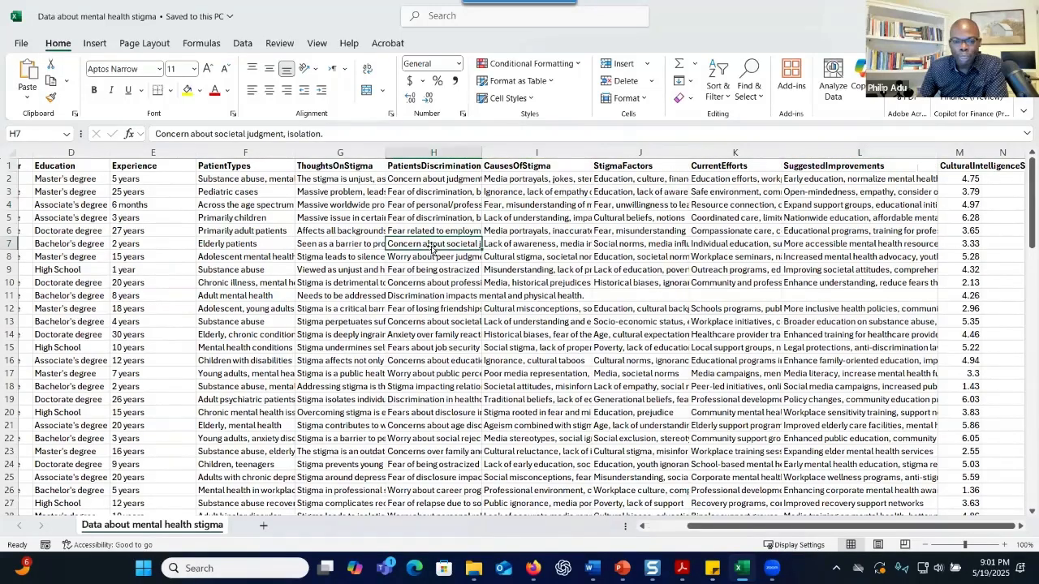
pyautogui.click(519, 280)
pyautogui.click(631, 204)
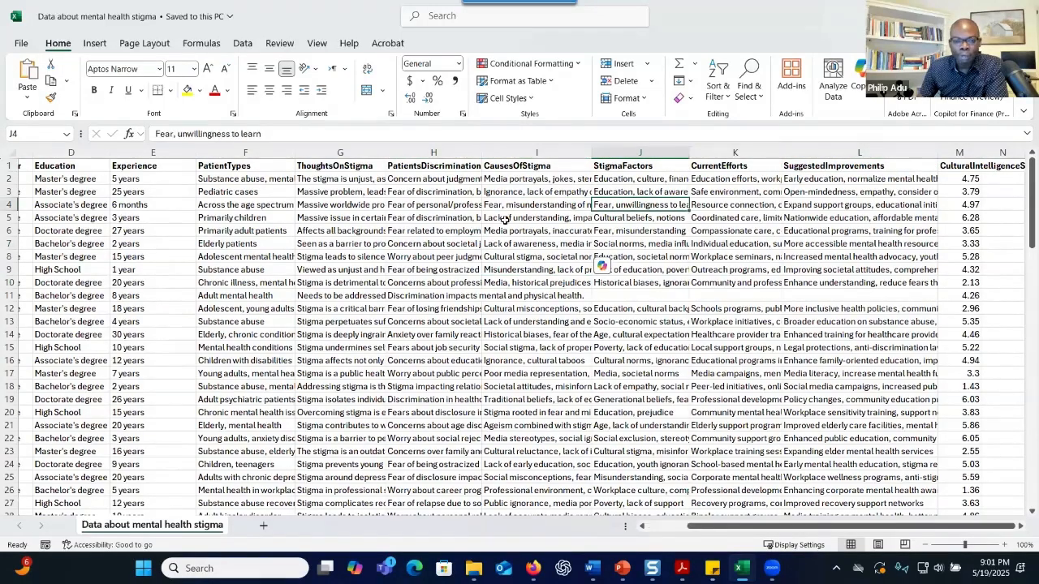
pyautogui.click(519, 230)
pyautogui.hotkey('ctrl', 'Up')
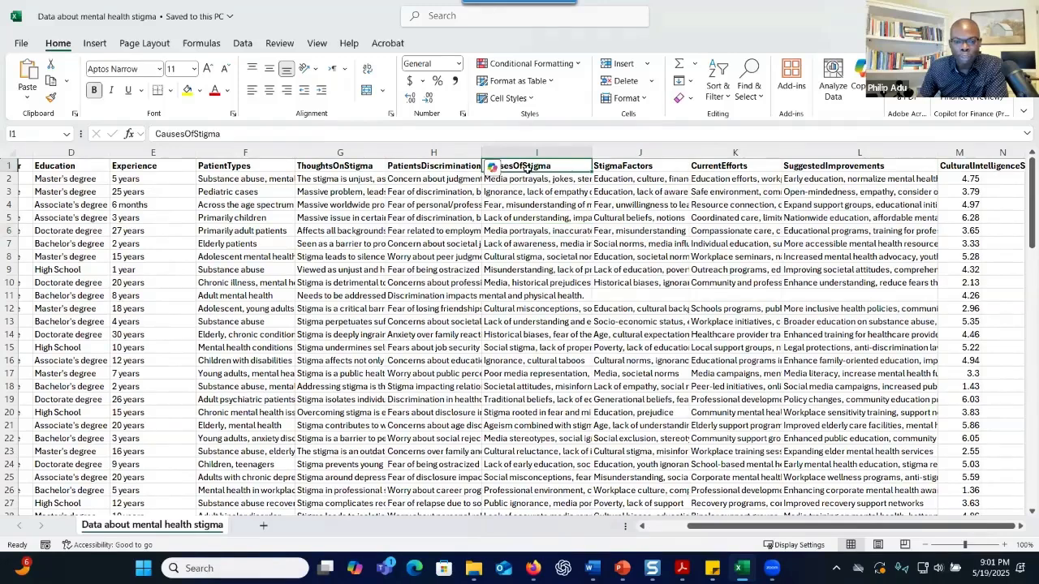
pyautogui.press('Left')
pyautogui.press('Left')
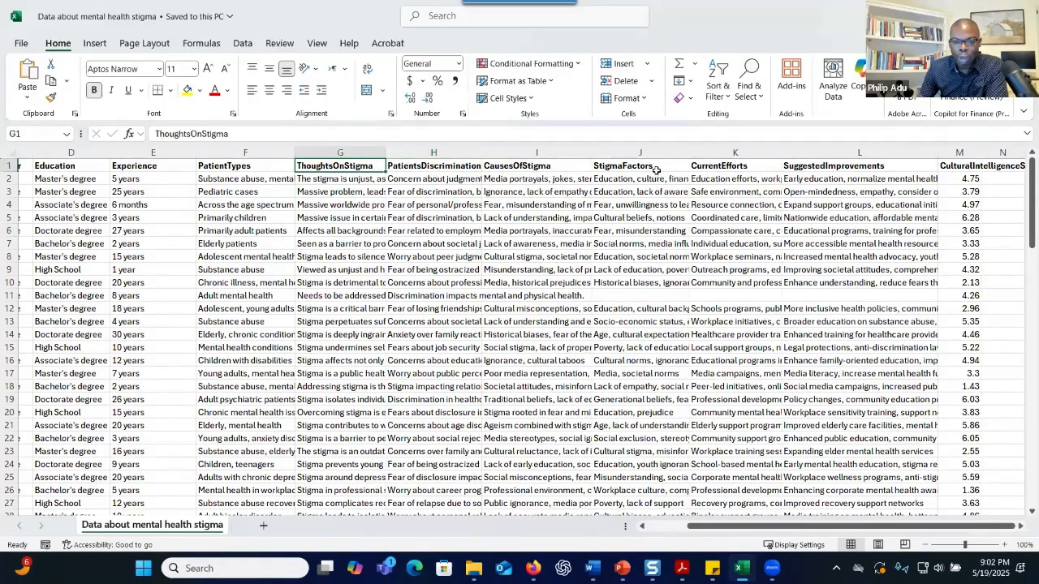
pyautogui.click(655, 169)
pyautogui.moveTo(781, 528); pyautogui.dragTo(818, 516)
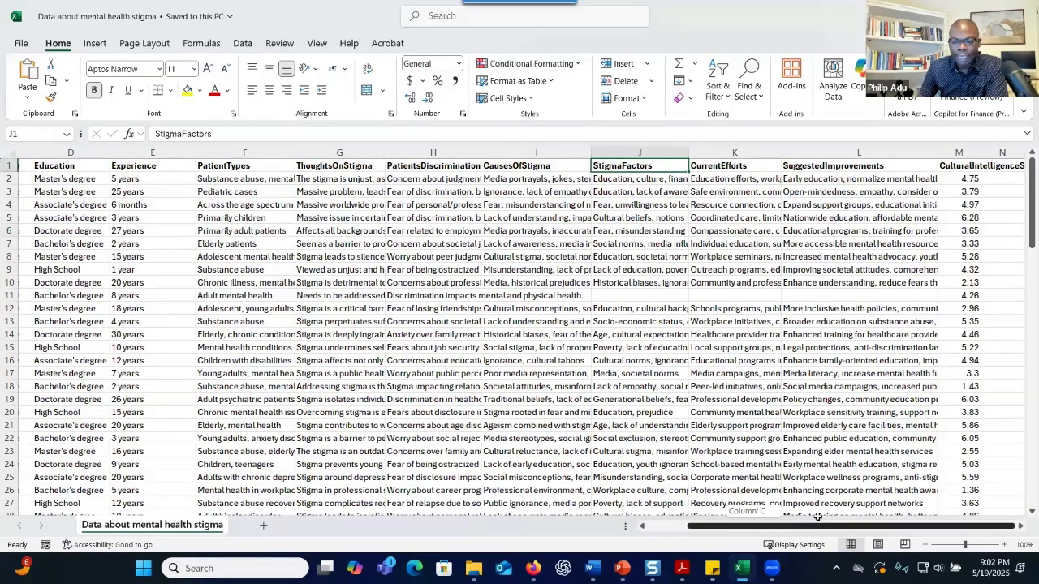
pyautogui.moveTo(944, 326); pyautogui.dragTo(956, 177)
pyautogui.click(958, 167)
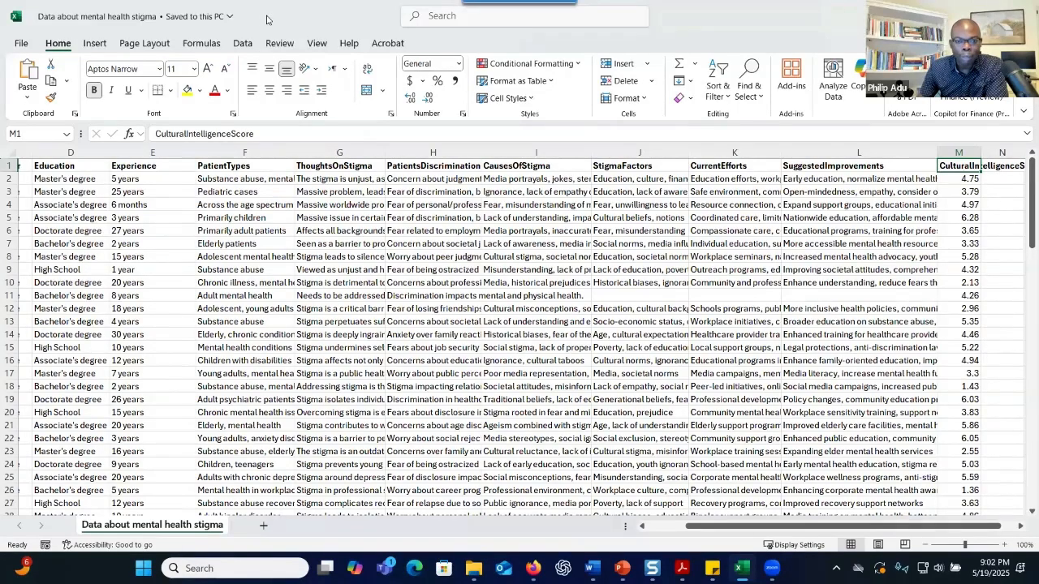
# Minimize the spreadsheet to reveal the AILYZE site and show the Launch AILYZE Pro menu
pyautogui.press('super+Down')
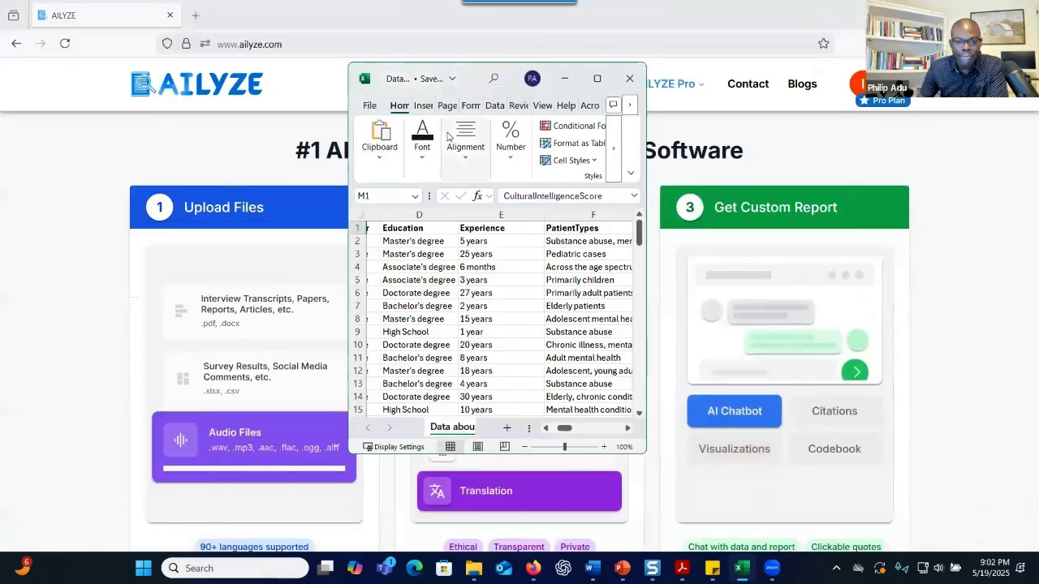
pyautogui.click(597, 79)
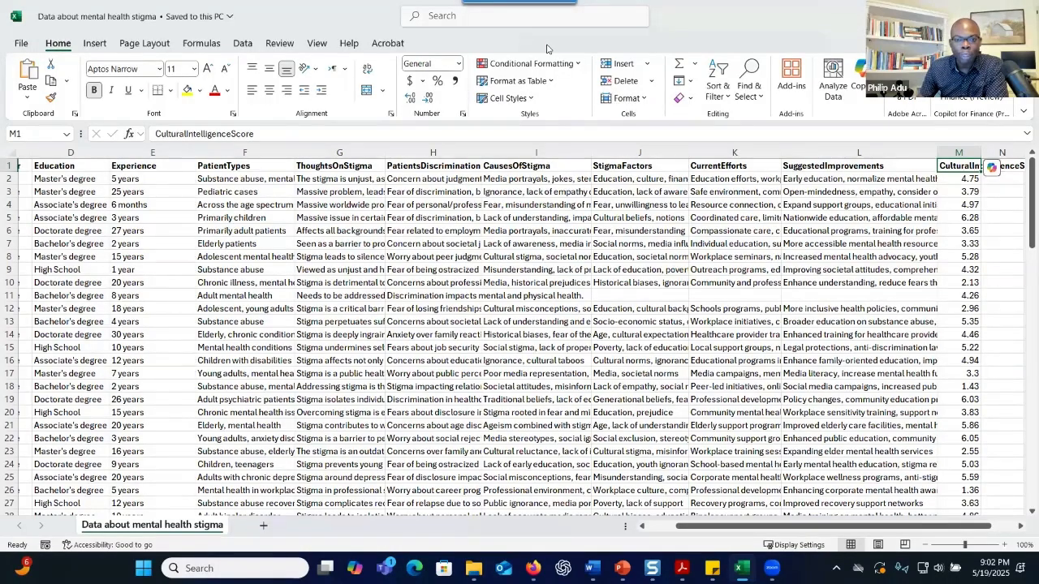
pyautogui.press('super+Down')
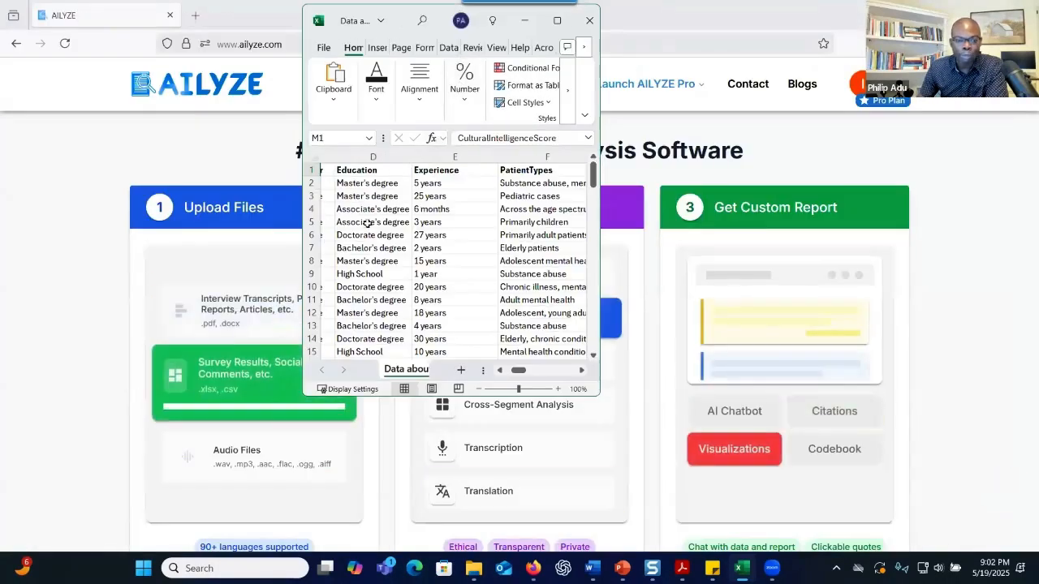
pyautogui.press('super+Down')
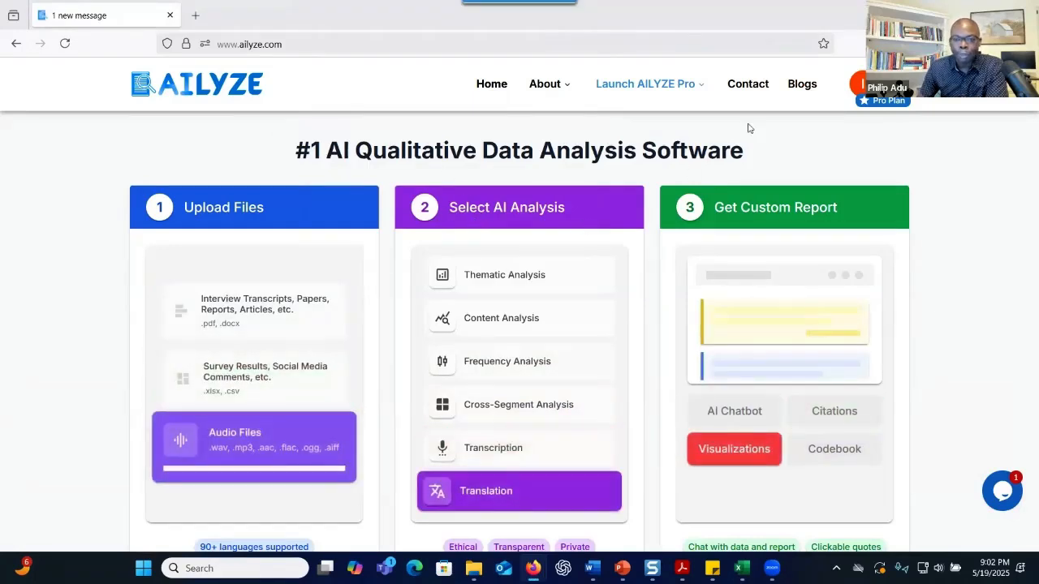
pyautogui.moveTo(654, 88)
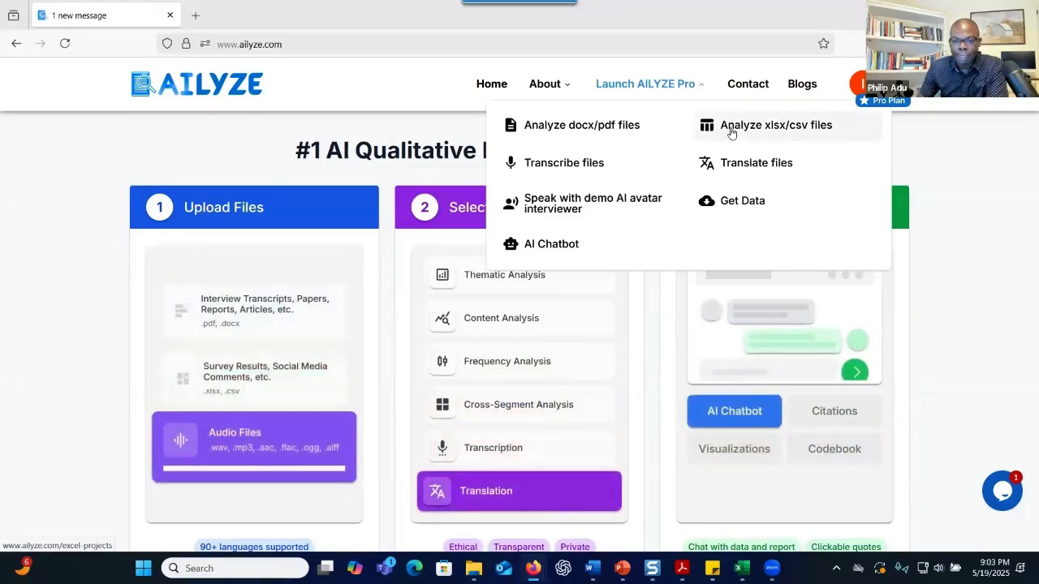
# Go to Analyze xlsx/csv files, review the five stigma projects, and start a new project
pyautogui.click(732, 133)
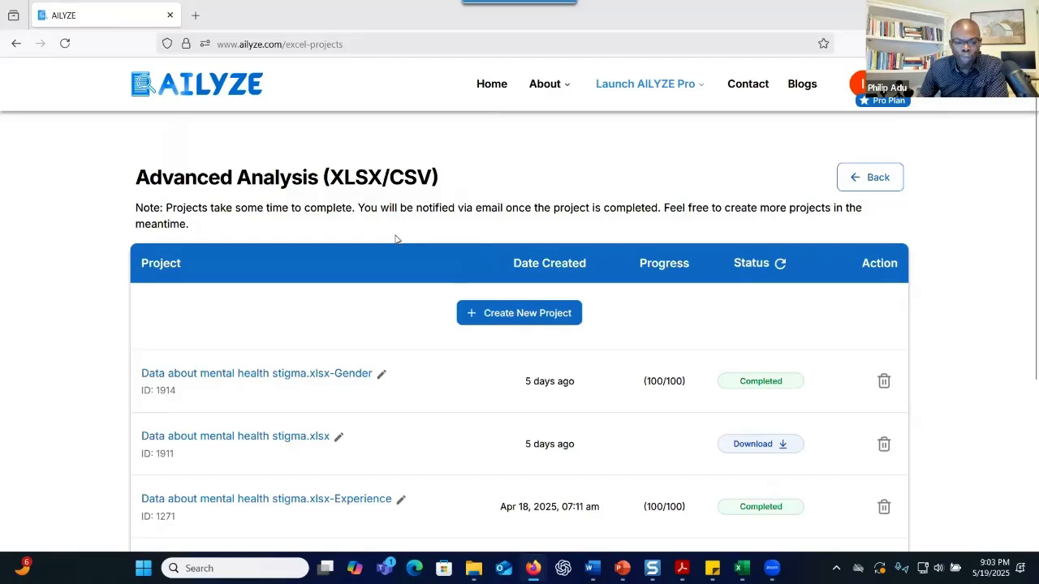
pyautogui.scroll(-3, 395, 240)
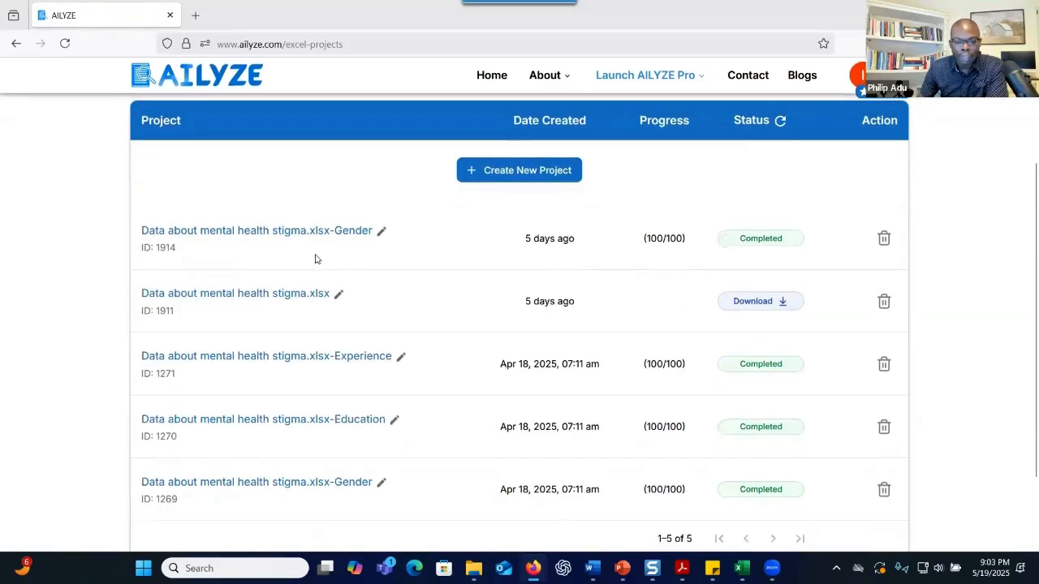
pyautogui.scroll(-2, 316, 258)
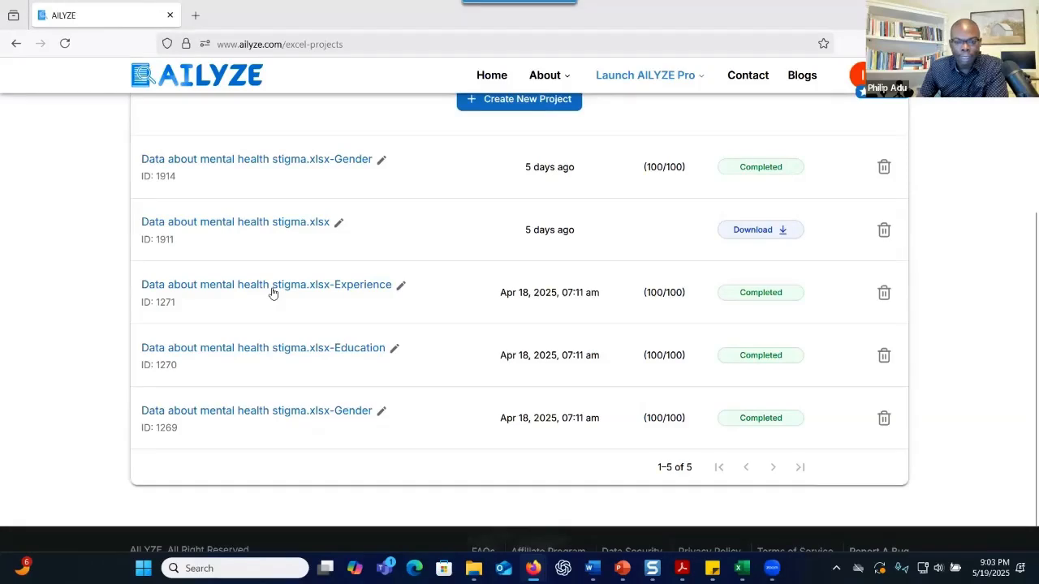
pyautogui.scroll(3, 310, 280)
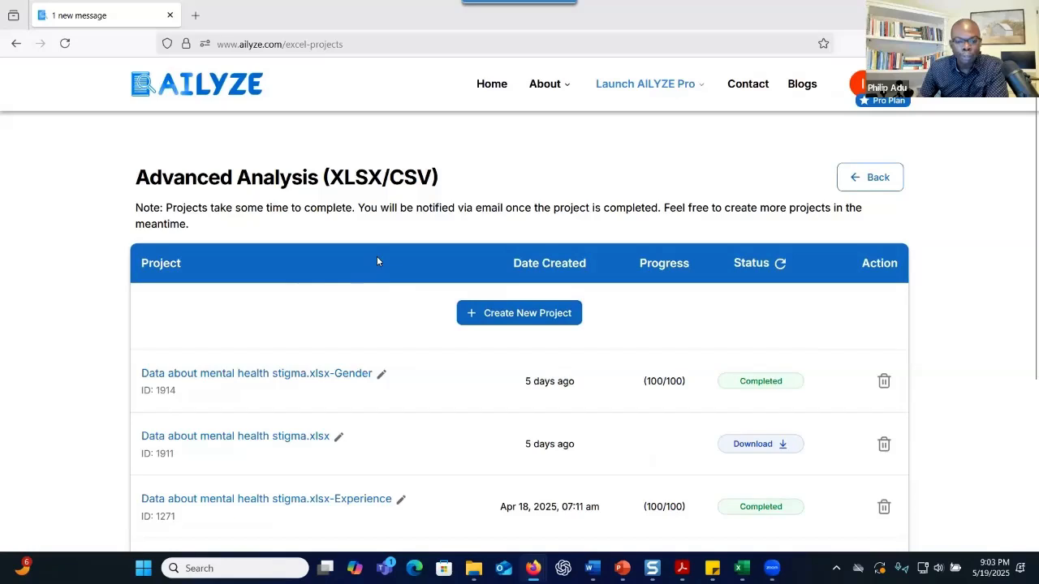
pyautogui.click(500, 317)
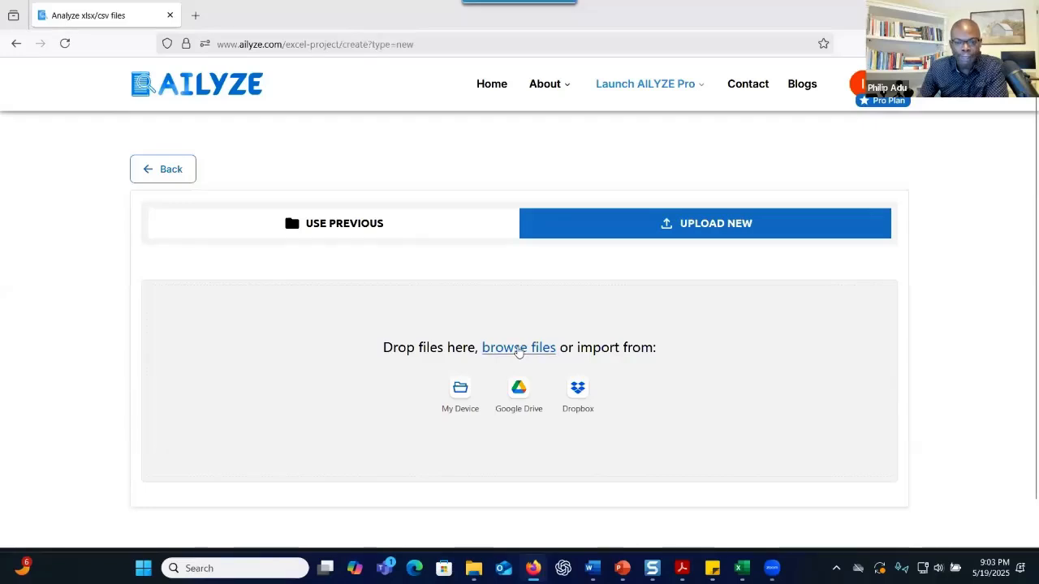
# Check previously uploaded files, then upload the mental health stigma CSV (37 KB) as new
pyautogui.click(367, 237)
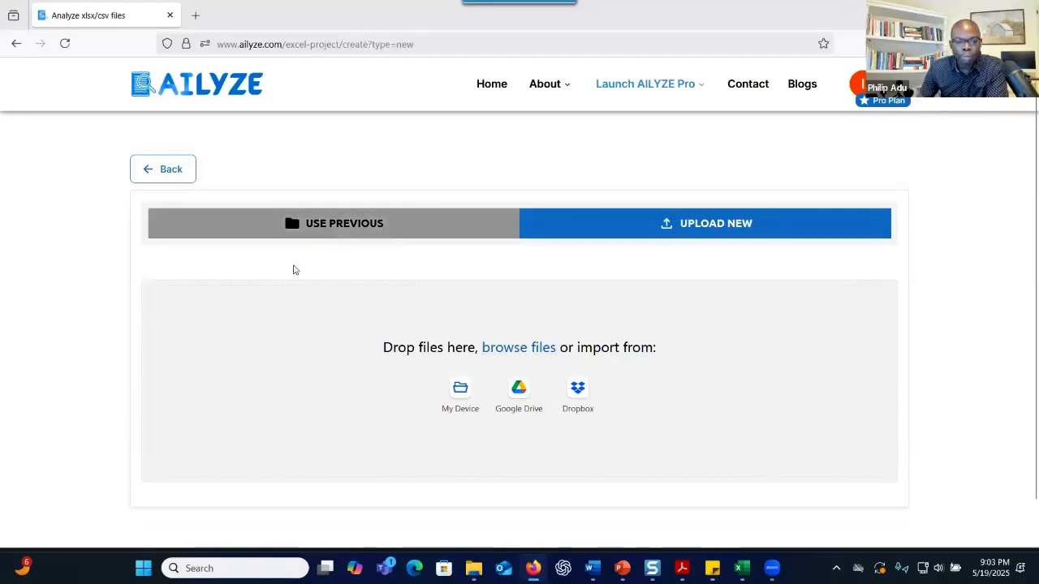
pyautogui.scroll(-1, 238, 366)
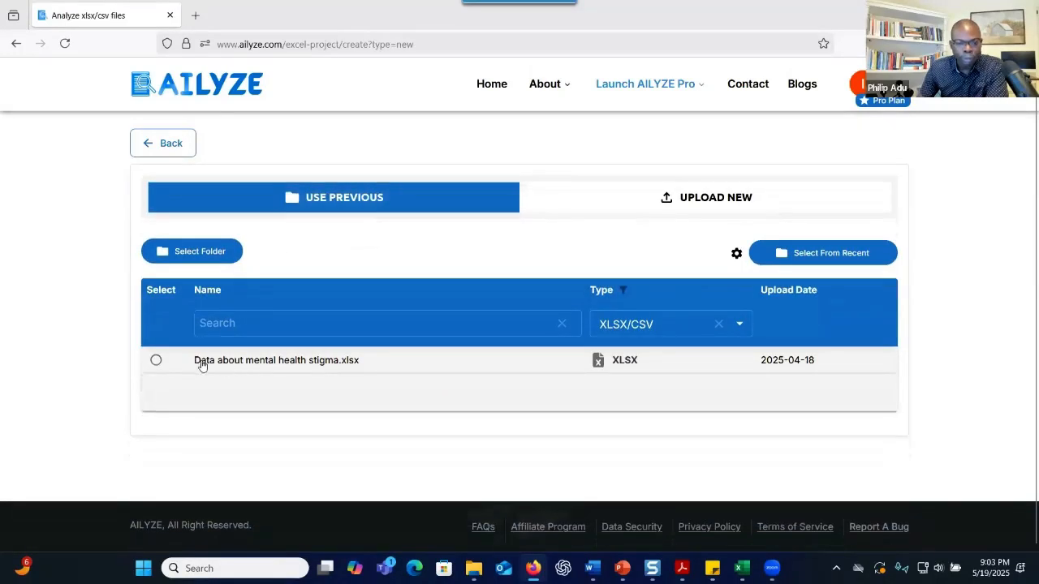
pyautogui.click(586, 207)
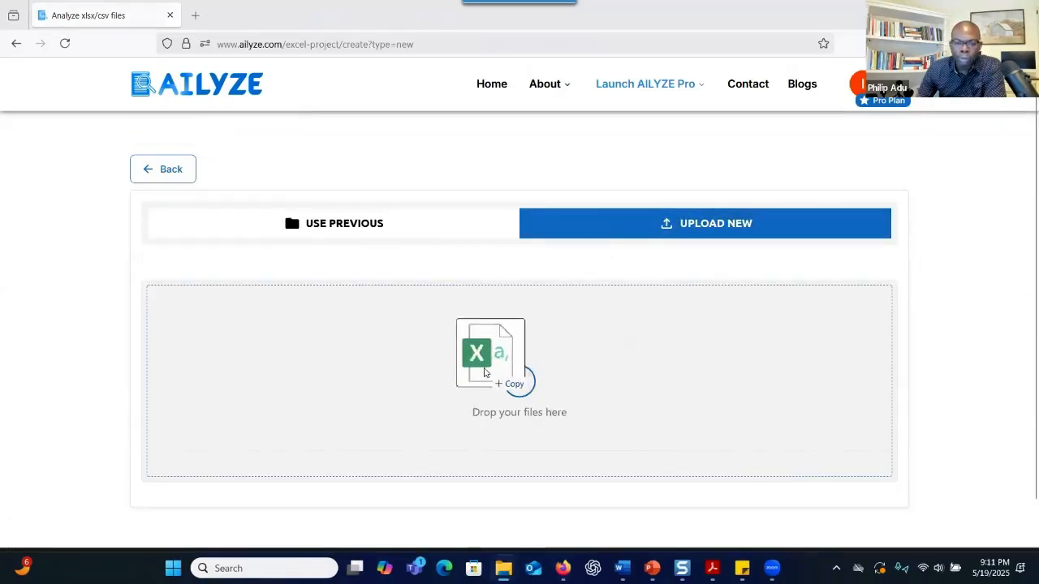
pyautogui.moveTo(484, 372); pyautogui.dragTo(487, 367)
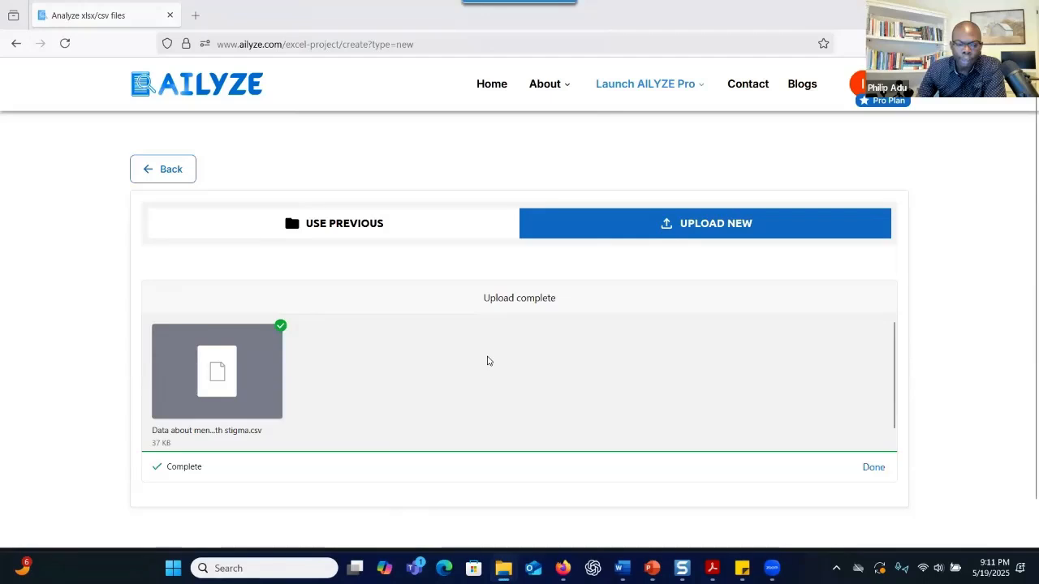
# Keep 'Analyze all columns in survey' selected and run the all-columns analysis
pyautogui.scroll(-3, 519, 413)
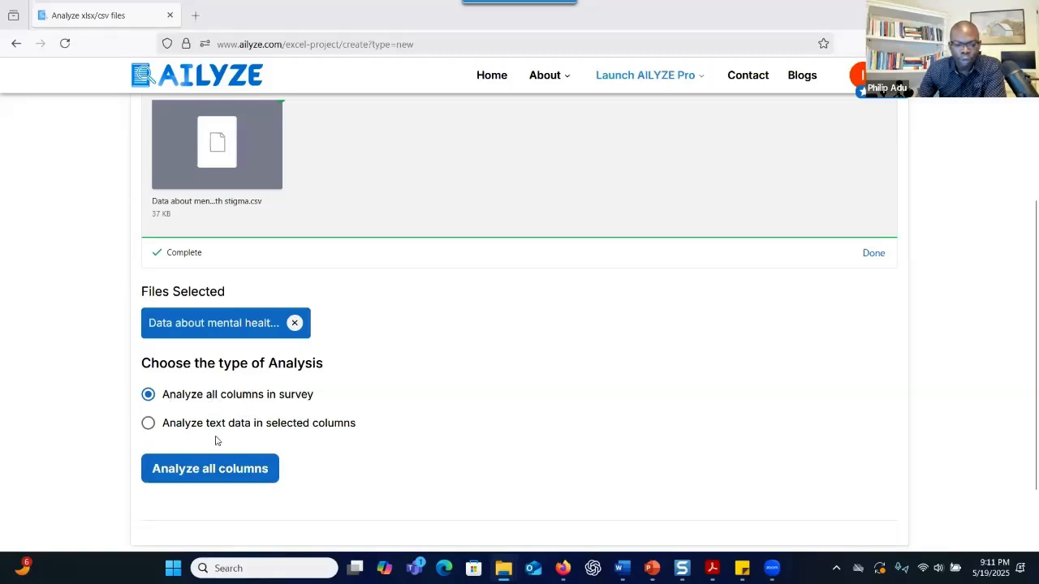
pyautogui.scroll(-1, 286, 408)
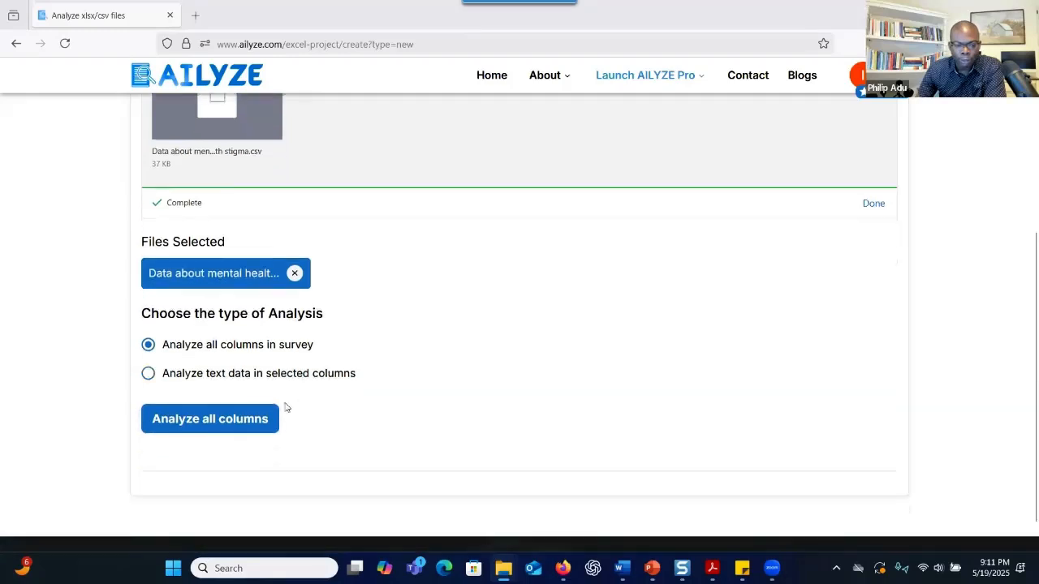
pyautogui.click(260, 388)
pyautogui.scroll(-3, 282, 382)
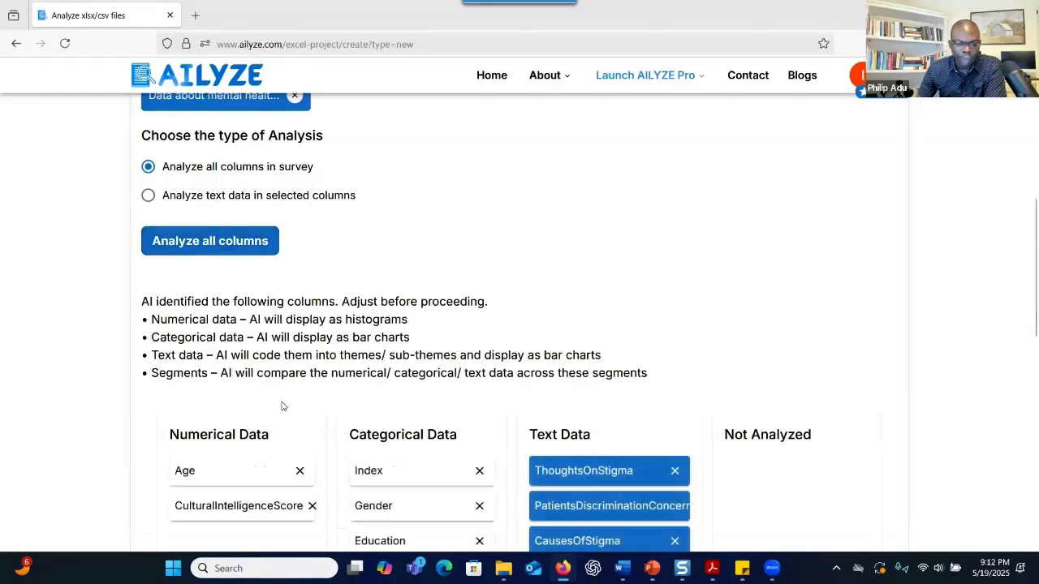
# Scroll through the detected Numerical, Categorical and Text Data column groups
pyautogui.scroll(-3, 442, 369)
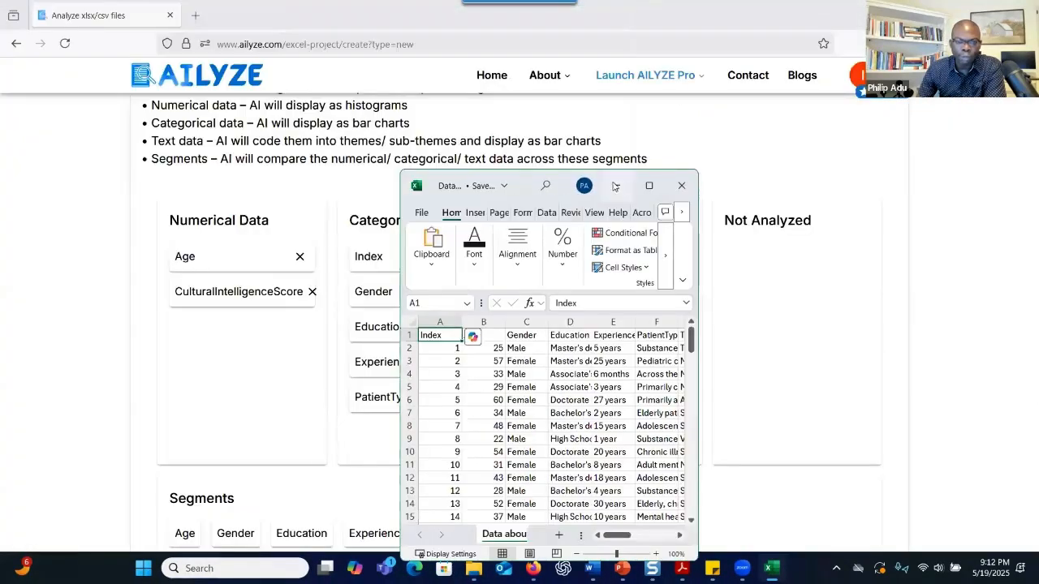
# Switch between the survey spreadsheet and AILYZE to compare raw data with the column groups
pyautogui.click(618, 186)
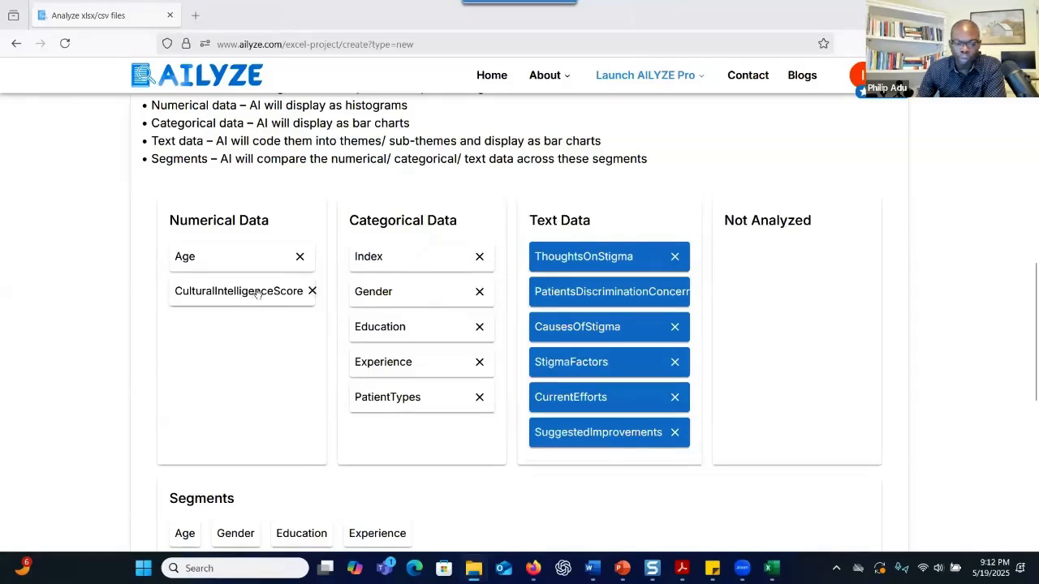
pyautogui.click(771, 568)
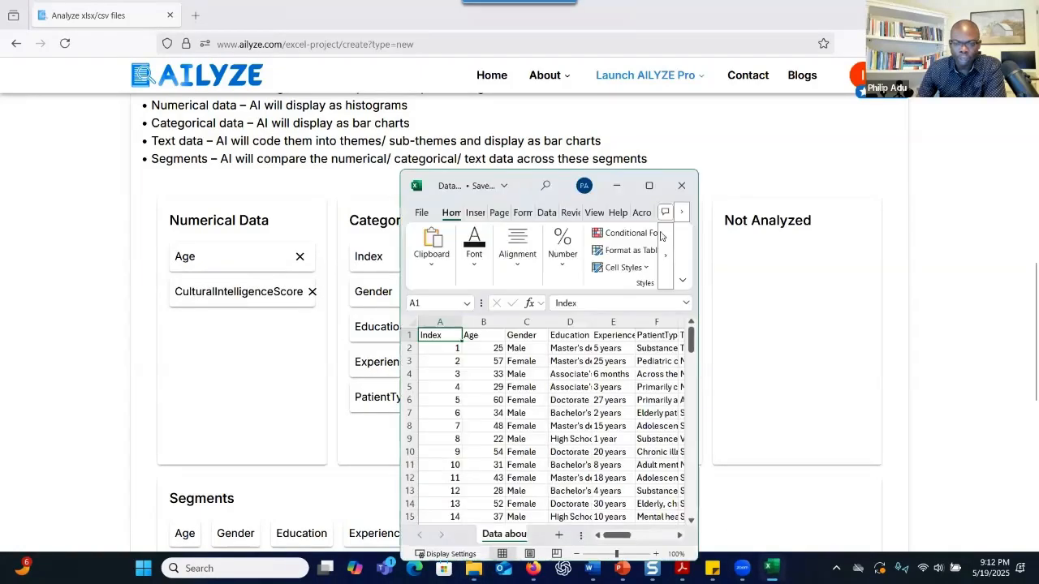
pyautogui.click(648, 186)
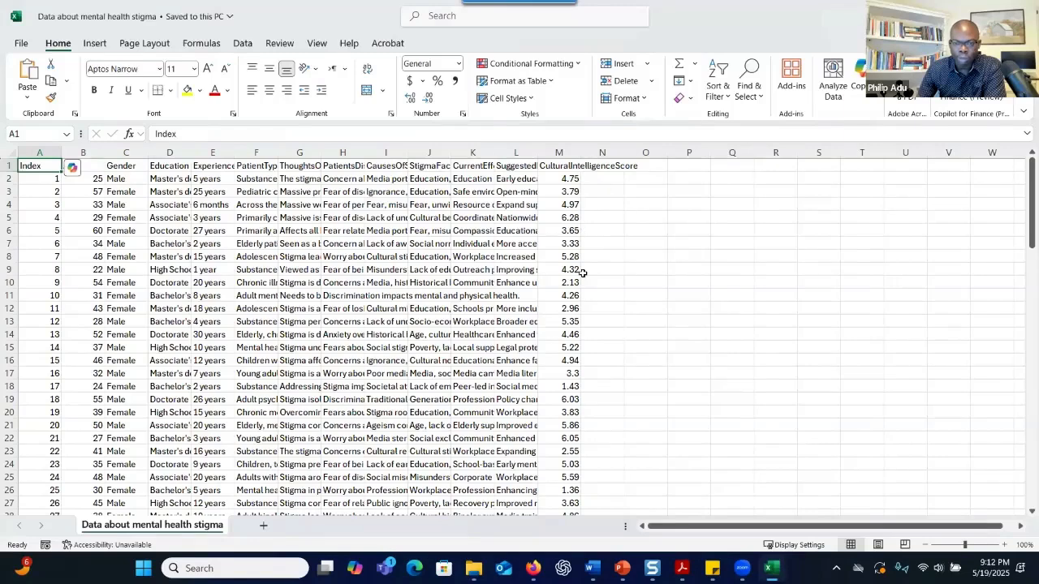
pyautogui.moveTo(688, 22); pyautogui.dragTo(507, 188)
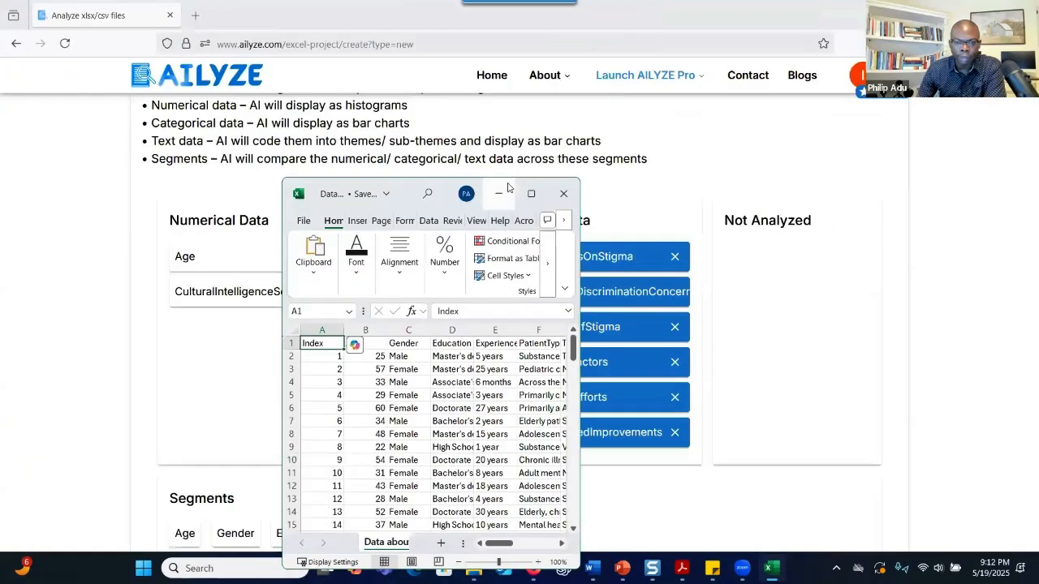
pyautogui.click(501, 193)
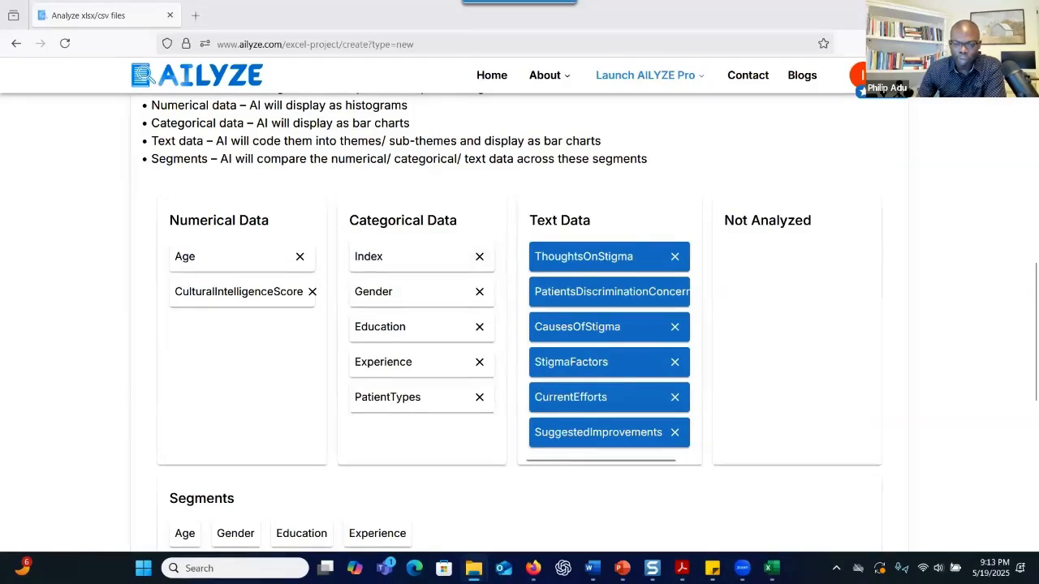
pyautogui.click(771, 568)
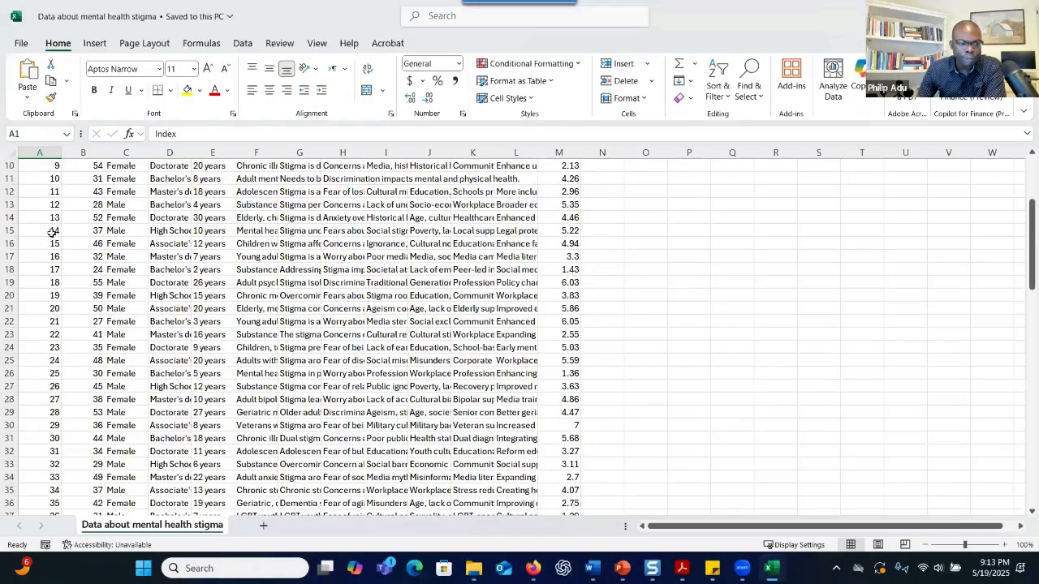
pyautogui.scroll(3, 52, 233)
pyautogui.press('super+Down')
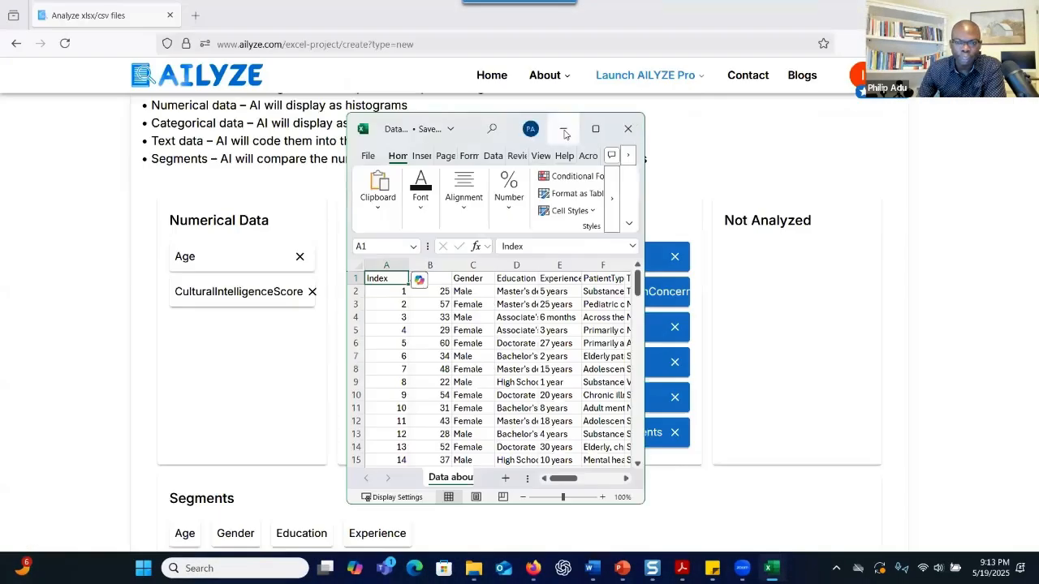
pyautogui.click(563, 132)
# Remove Index from Categorical Data and move Age into the Not Analyzed column
pyautogui.click(479, 257)
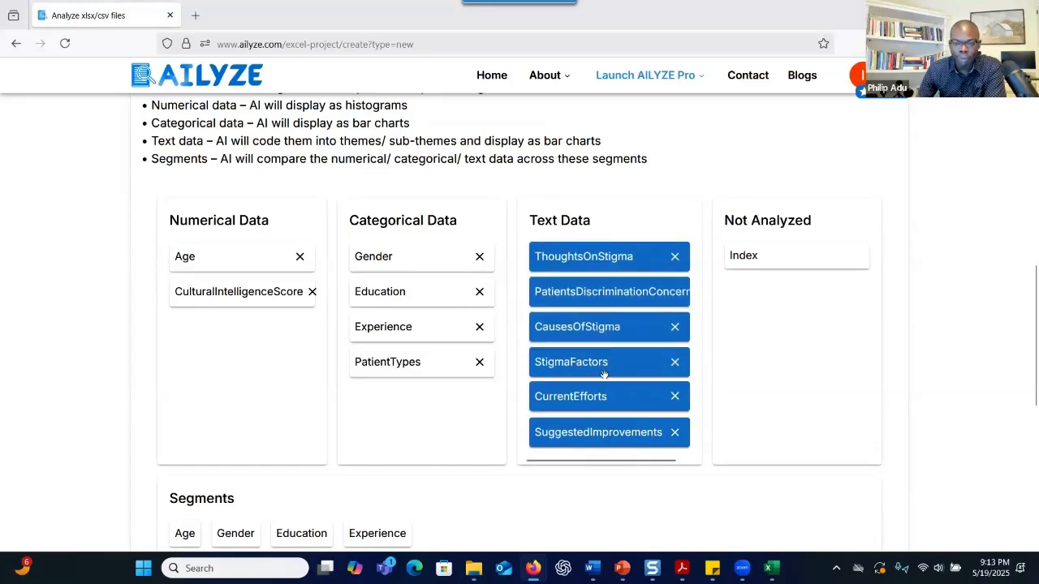
pyautogui.scroll(-3, 604, 374)
pyautogui.scroll(4, 601, 366)
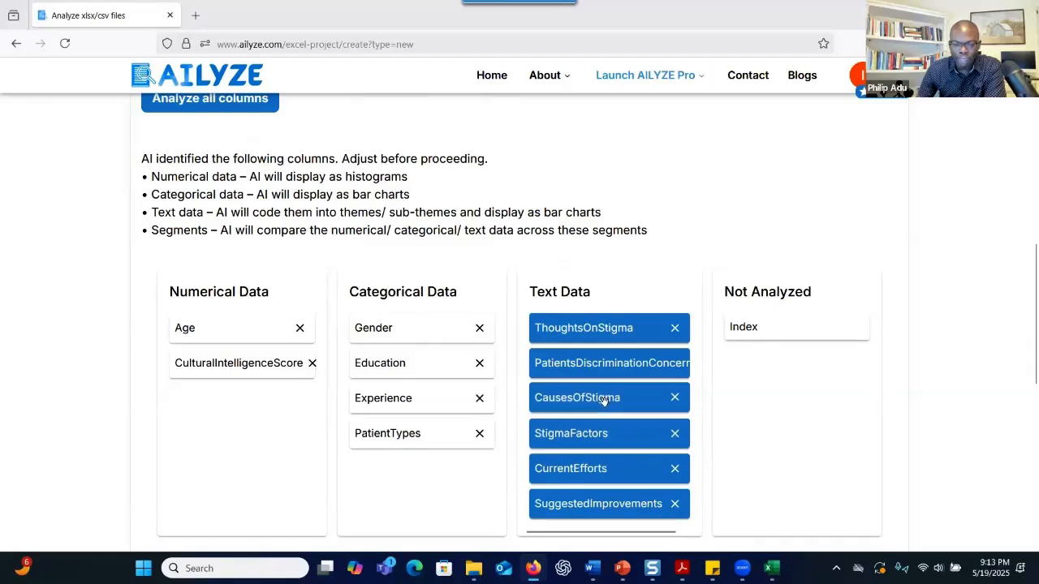
pyautogui.scroll(-3, 603, 399)
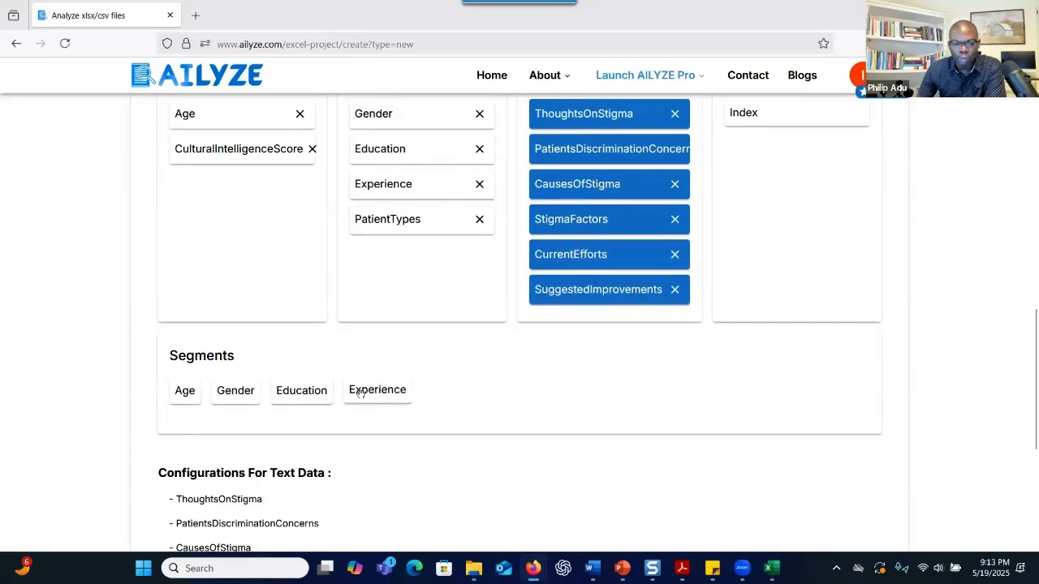
pyautogui.moveTo(185, 391); pyautogui.dragTo(771, 207)
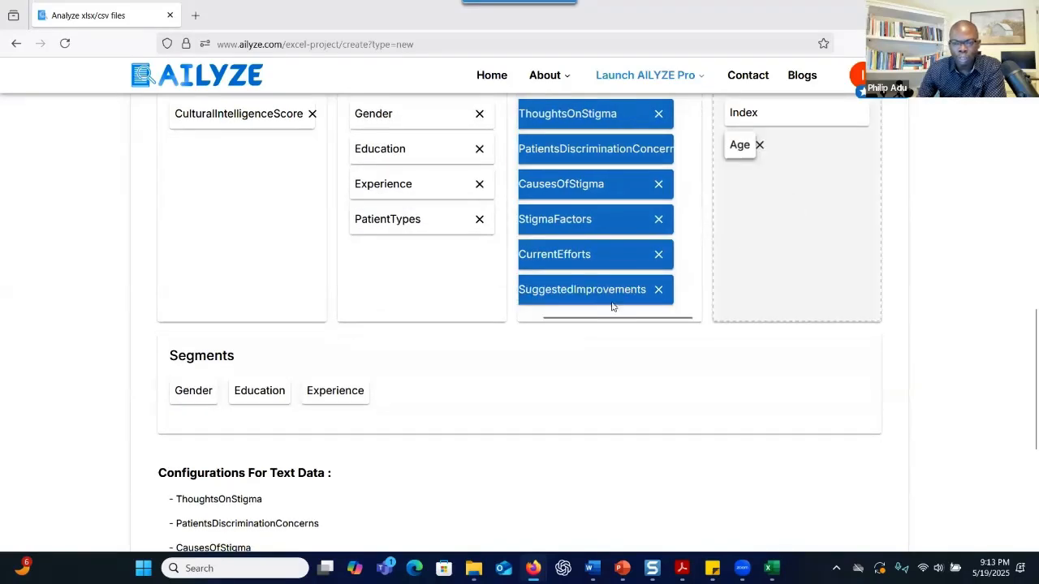
pyautogui.scroll(-3, 280, 431)
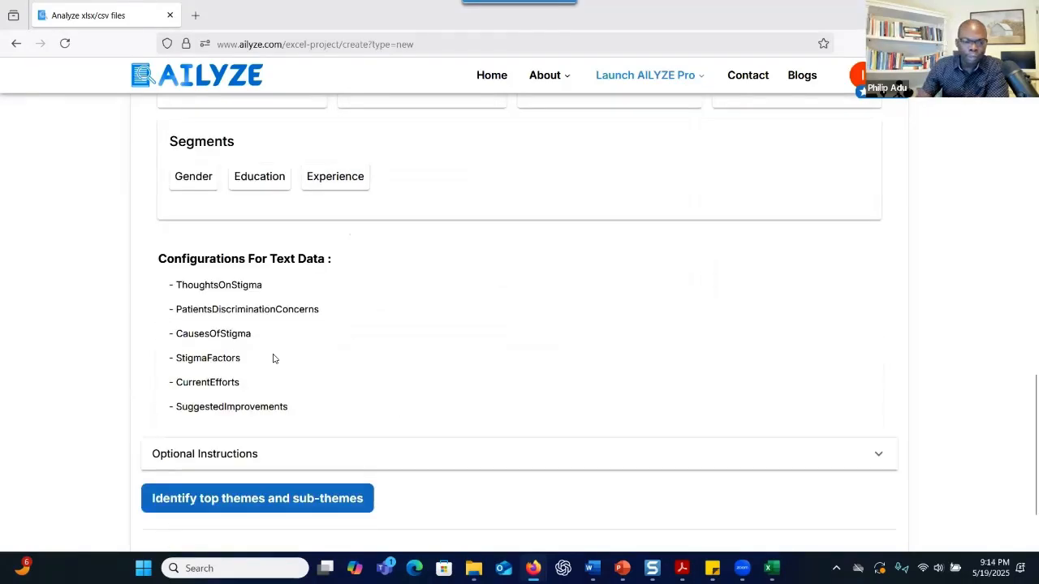
# Expand Optional Instructions, place the cursor in its text box, and bring up the research-questions Word document
pyautogui.click(341, 452)
pyautogui.scroll(-1, 408, 409)
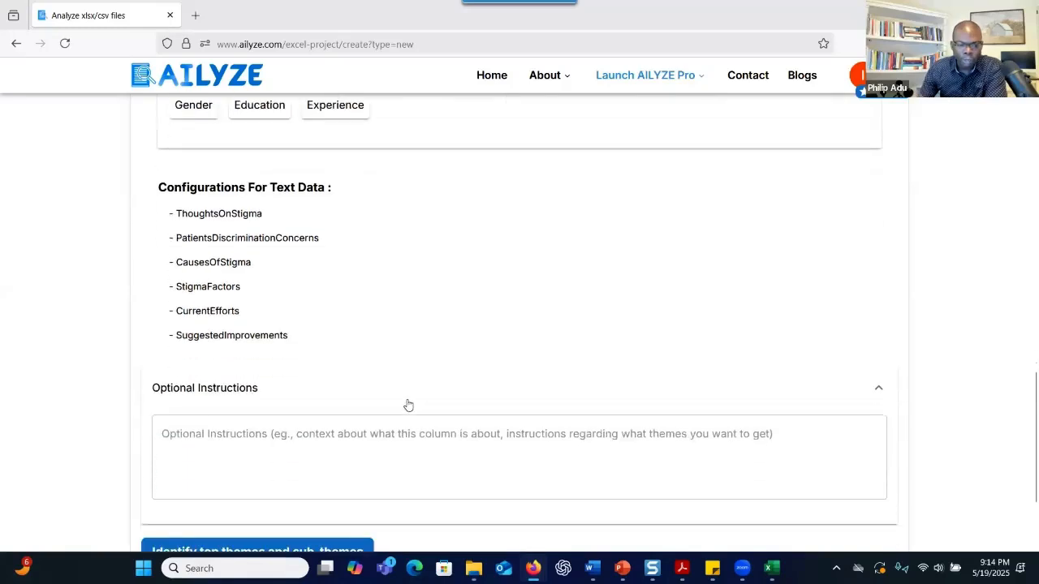
pyautogui.click(409, 453)
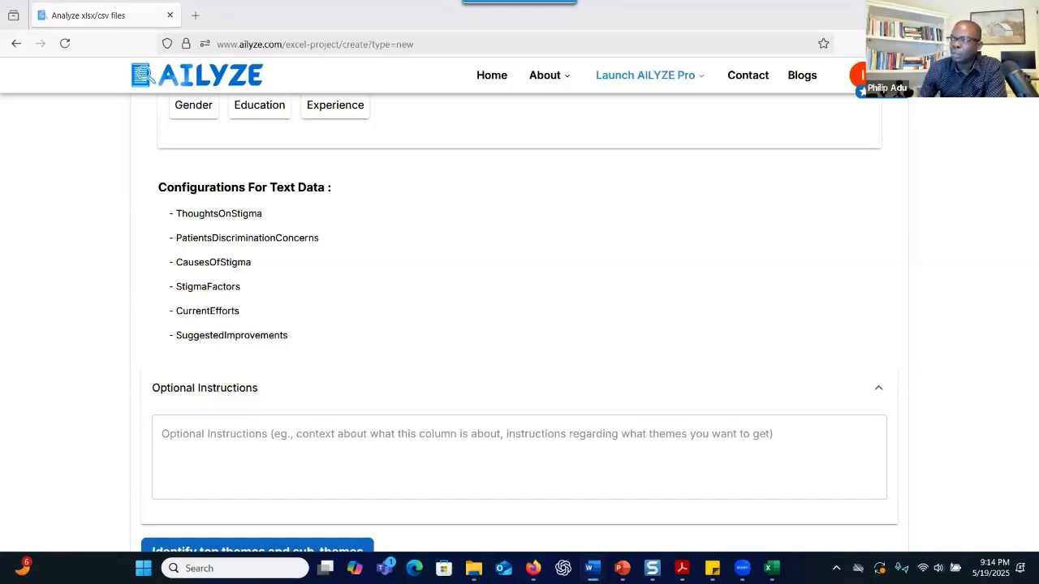
pyautogui.click(376, 80)
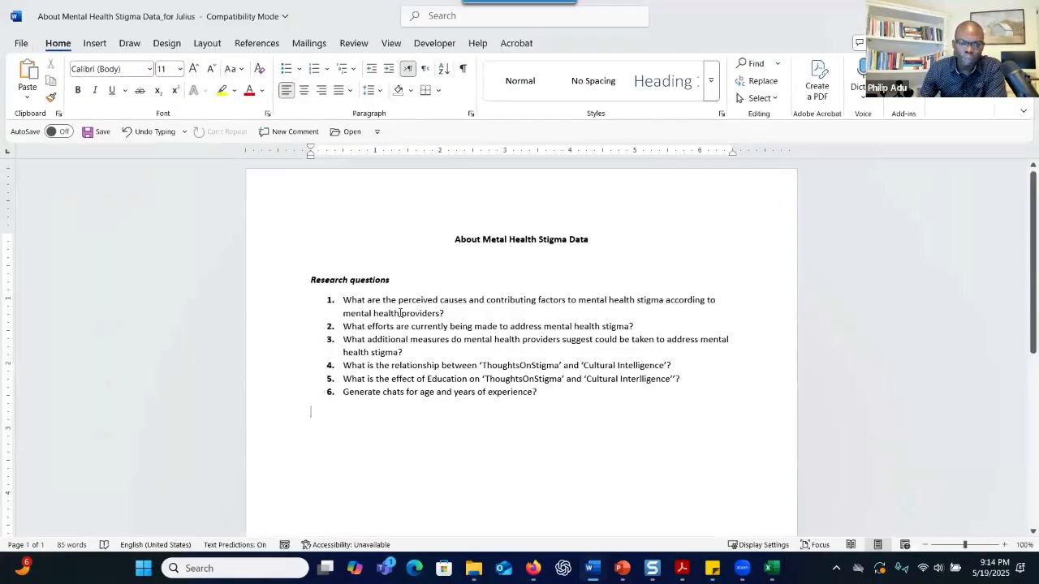
# Copy the Research questions heading and question 1 from Word, then return to AILYZE
pyautogui.moveTo(454, 312); pyautogui.dragTo(332, 275)
pyautogui.rightClick(379, 302)
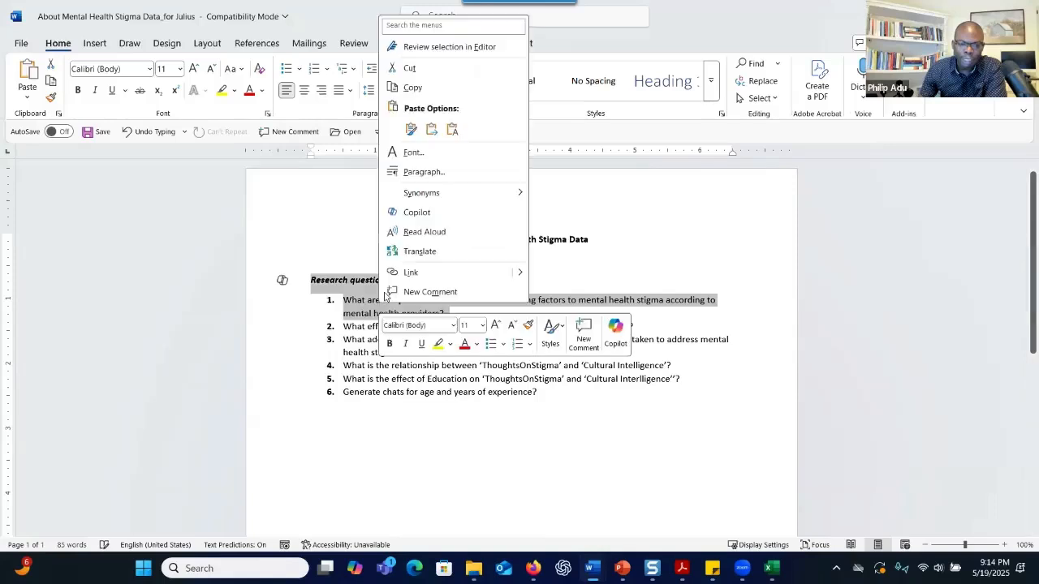
pyautogui.hotkey('ctrl', 'c')
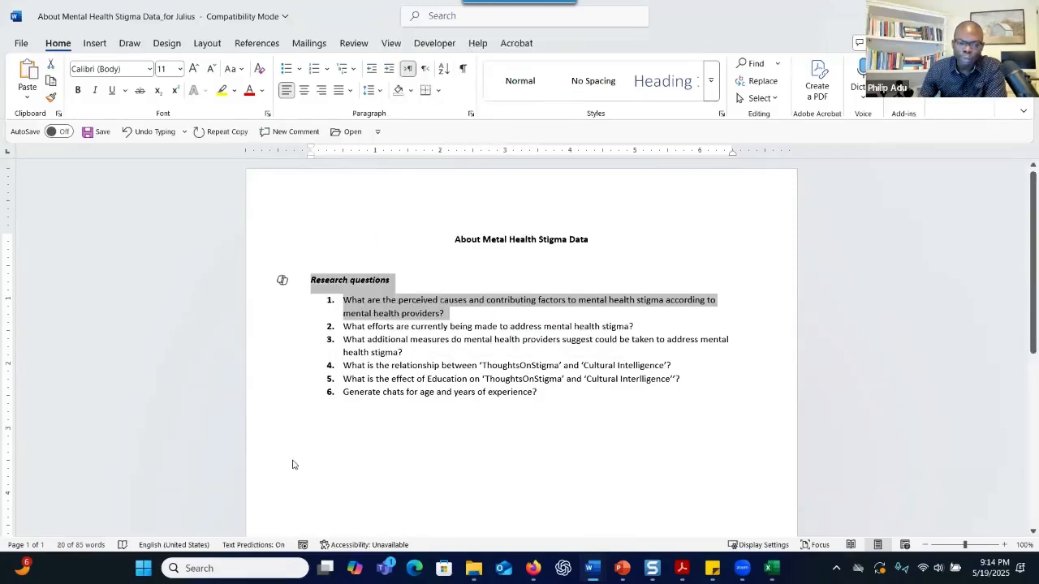
pyautogui.hotkey('alt', 'Tab')
# Write 'Can you address these research questions:' in Optional Instructions and paste the copied questions
pyautogui.click(265, 451)
pyautogui.write('C')
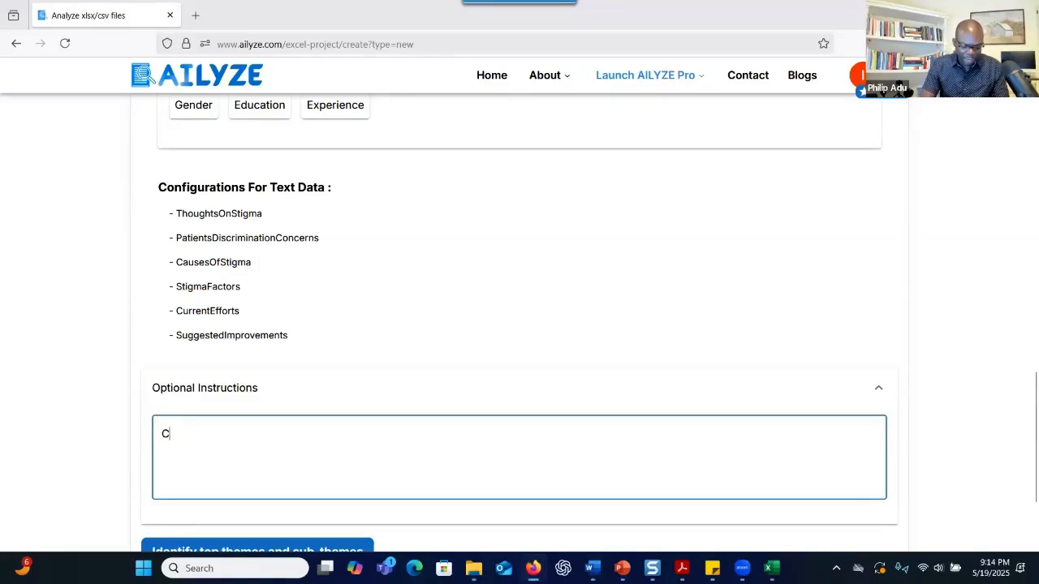
pyautogui.write('an you add')
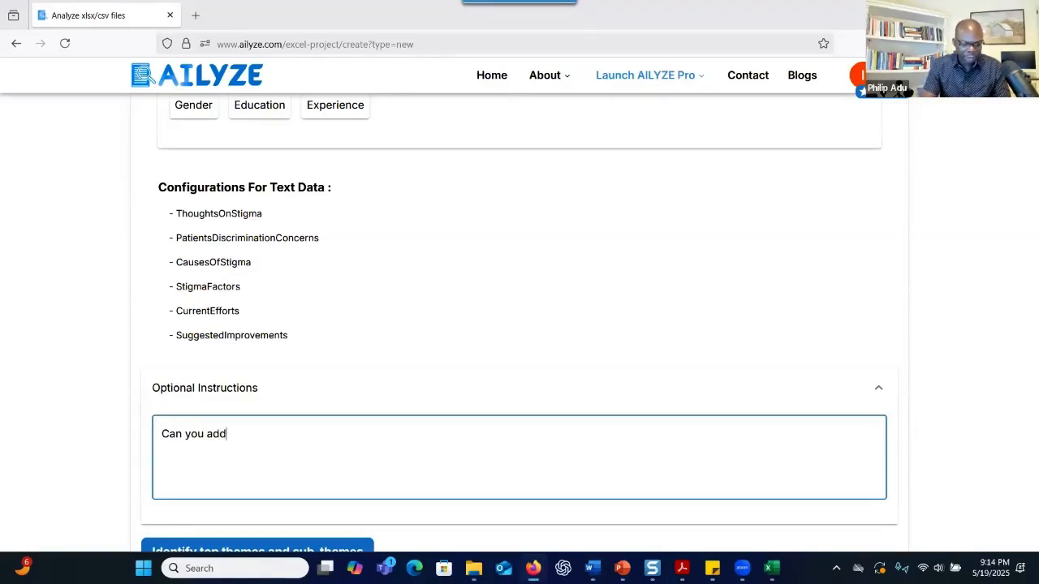
pyautogui.write('ress this res')
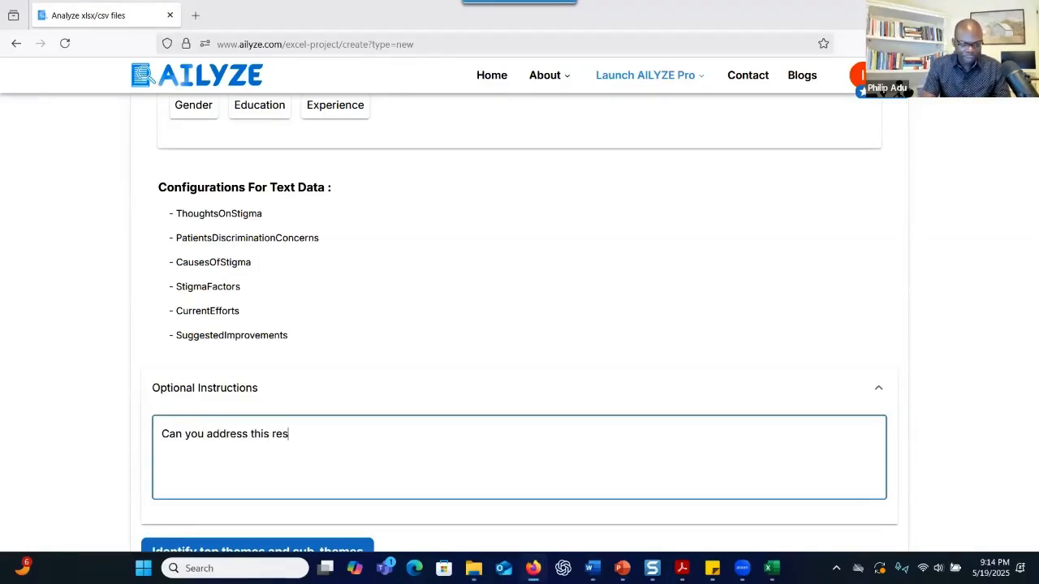
pyautogui.write('earch ques')
pyautogui.press('BackSpace')
pyautogui.press('BackSpace')
pyautogui.press('BackSpace')
pyautogui.press('BackSpace')
pyautogui.press('BackSpace')
pyautogui.press('BackSpace')
pyautogui.press('BackSpace')
pyautogui.press('BackSpace')
pyautogui.press('BackSpace')
pyautogui.press('BackSpace')
pyautogui.press('BackSpace')
pyautogui.press('BackSpace')
pyautogui.press('BackSpace')
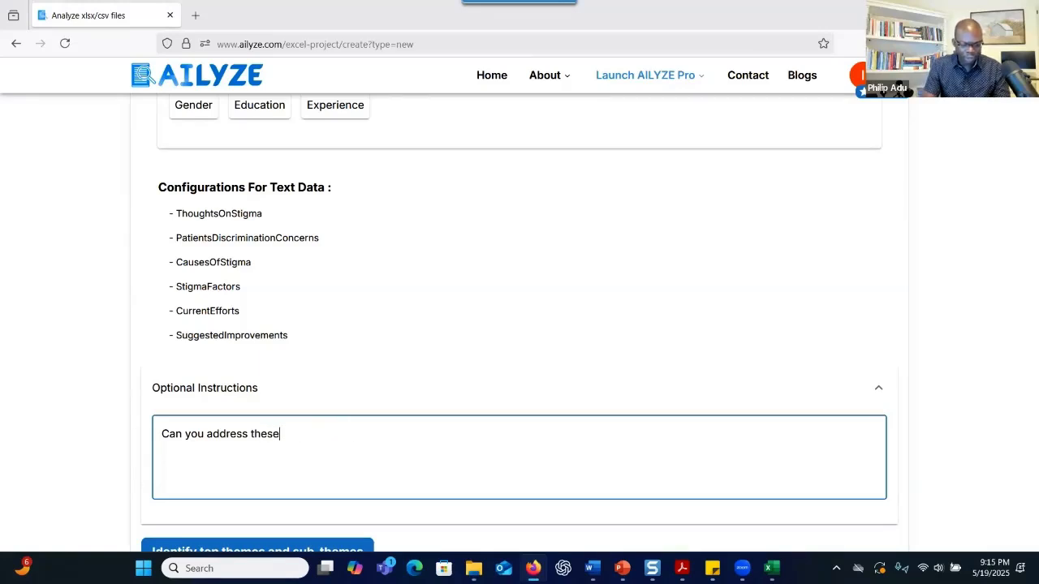
pyautogui.write('ese research que')
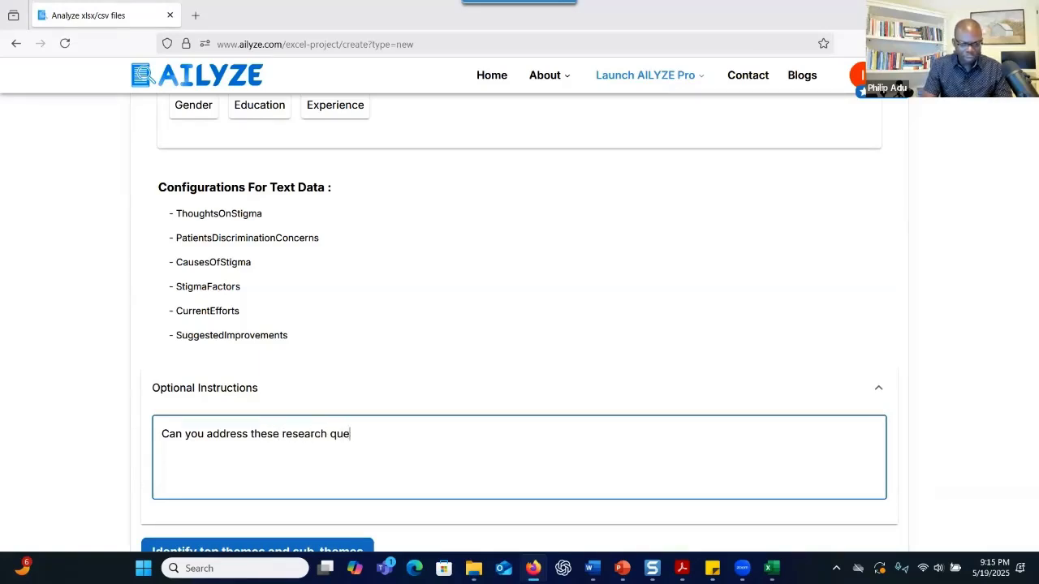
pyautogui.write('stions:')
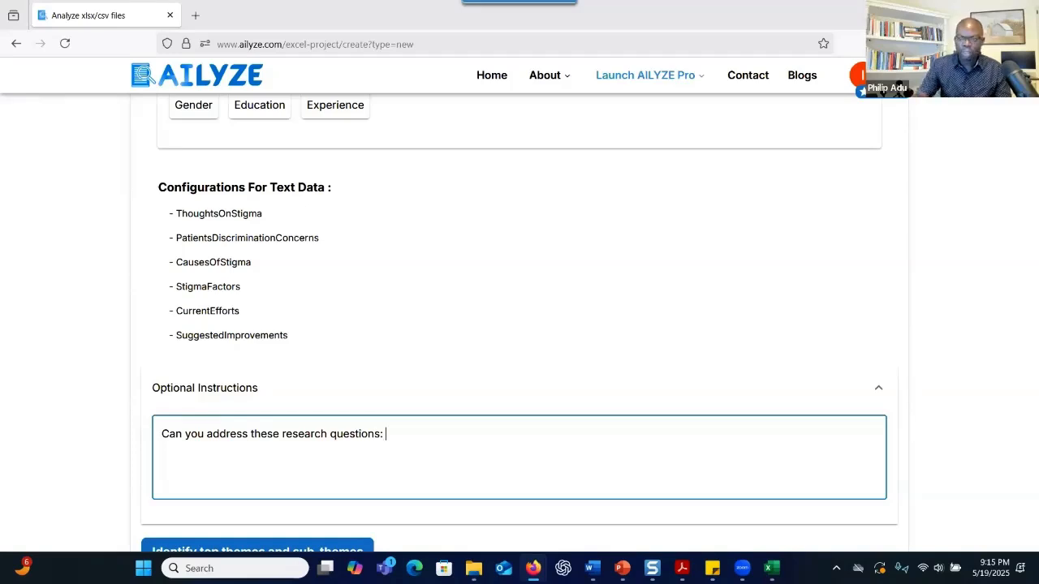
pyautogui.hotkey('alt', 'Tab')
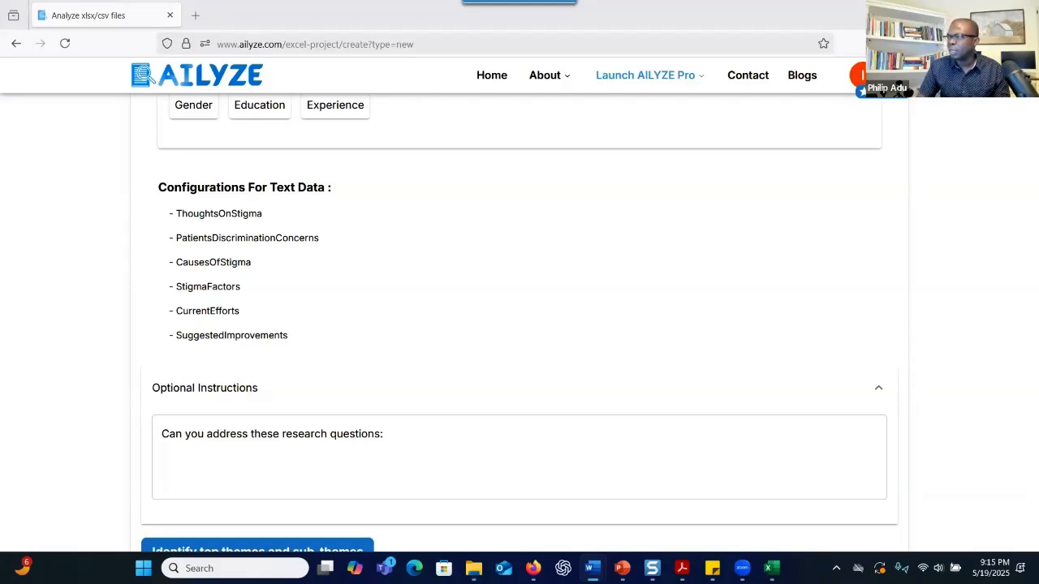
pyautogui.click(292, 463)
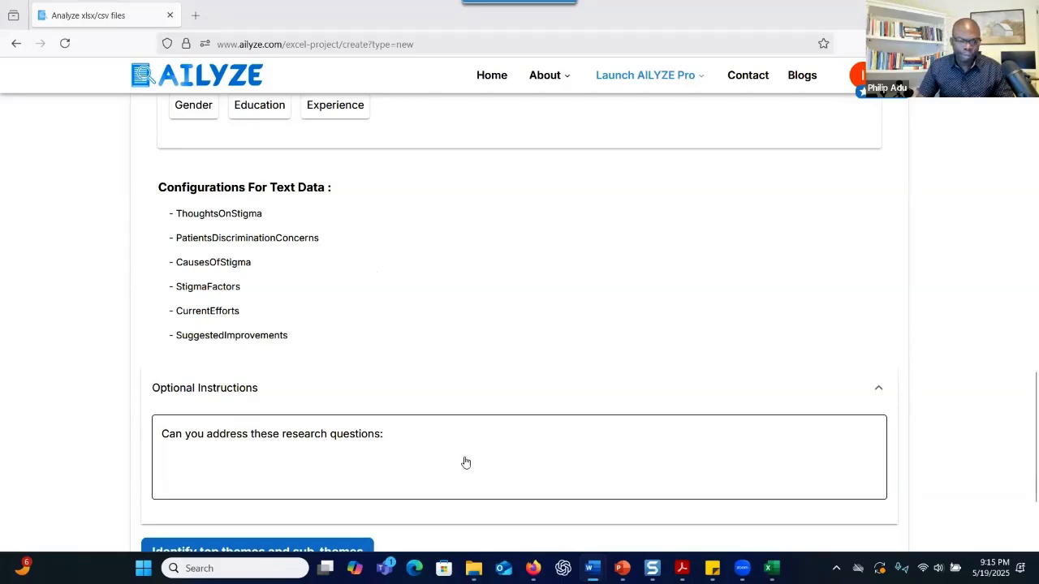
pyautogui.hotkey('ctrl', 'v')
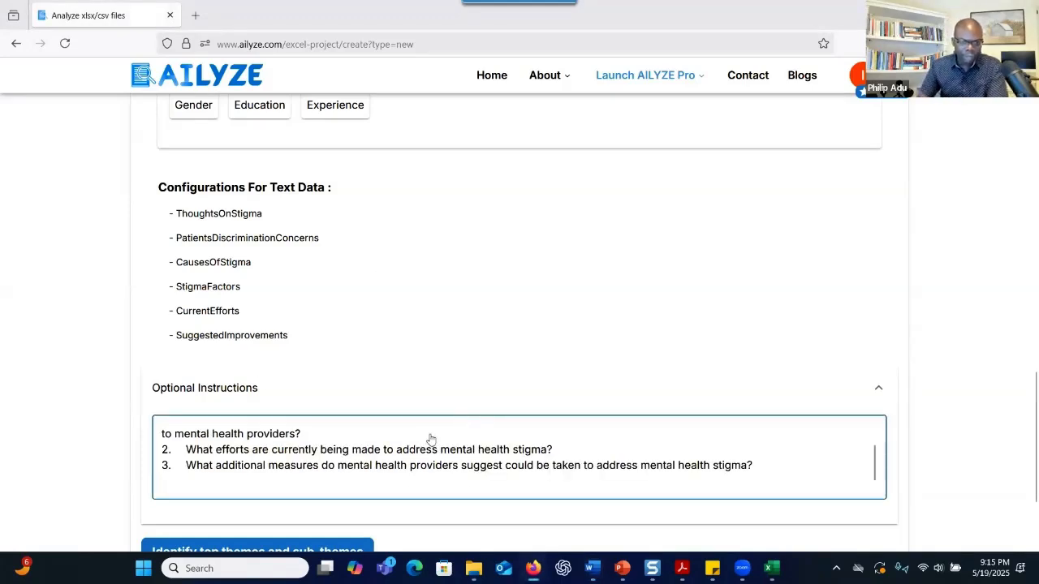
# Run Identify top themes and sub-themes on the text columns
pyautogui.scroll(2, 411, 467)
pyautogui.scroll(-2, 418, 471)
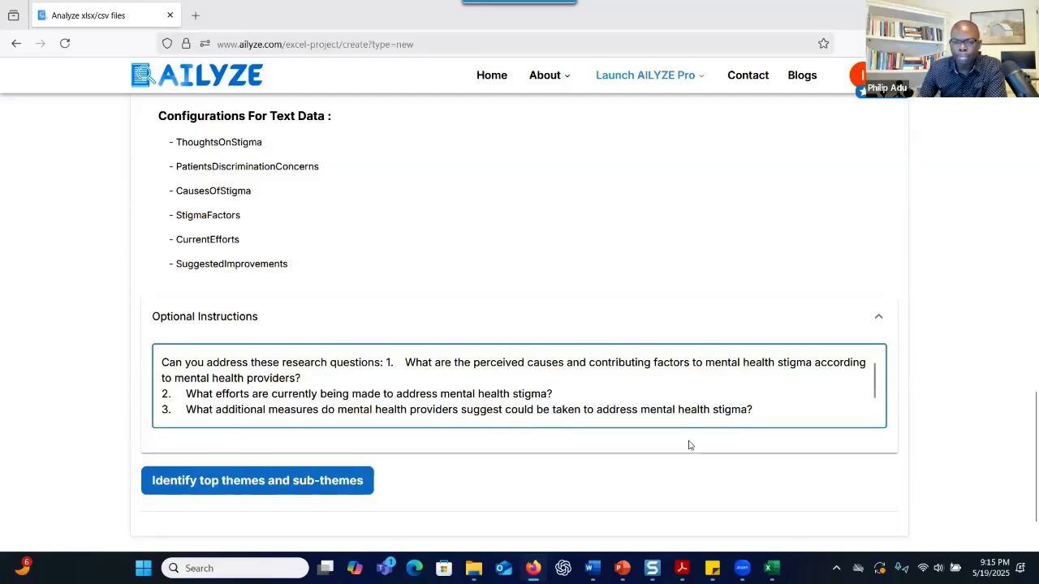
pyautogui.scroll(-2, 608, 428)
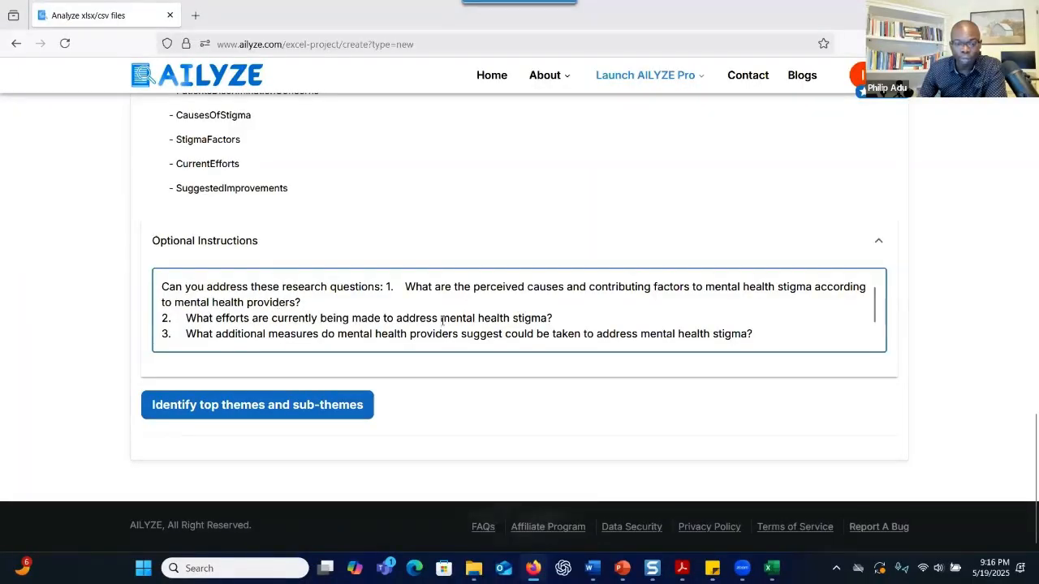
pyautogui.click(236, 414)
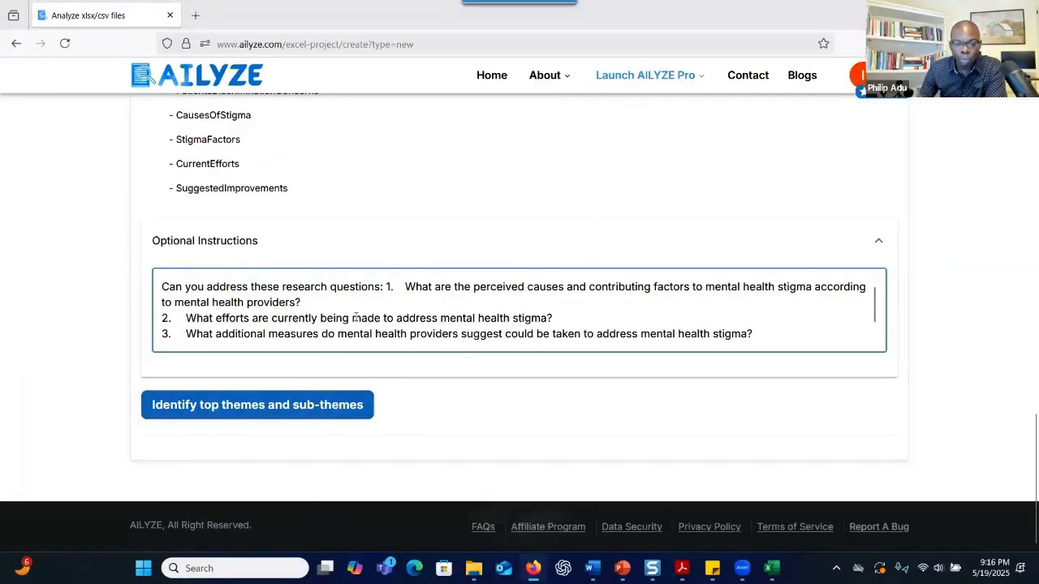
pyautogui.click(207, 412)
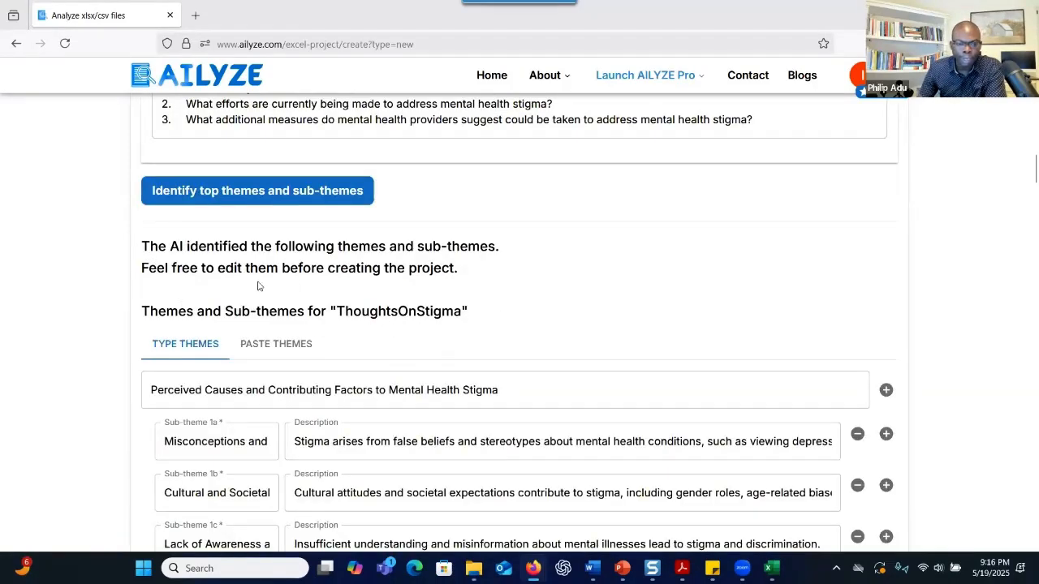
pyautogui.scroll(-3, 333, 343)
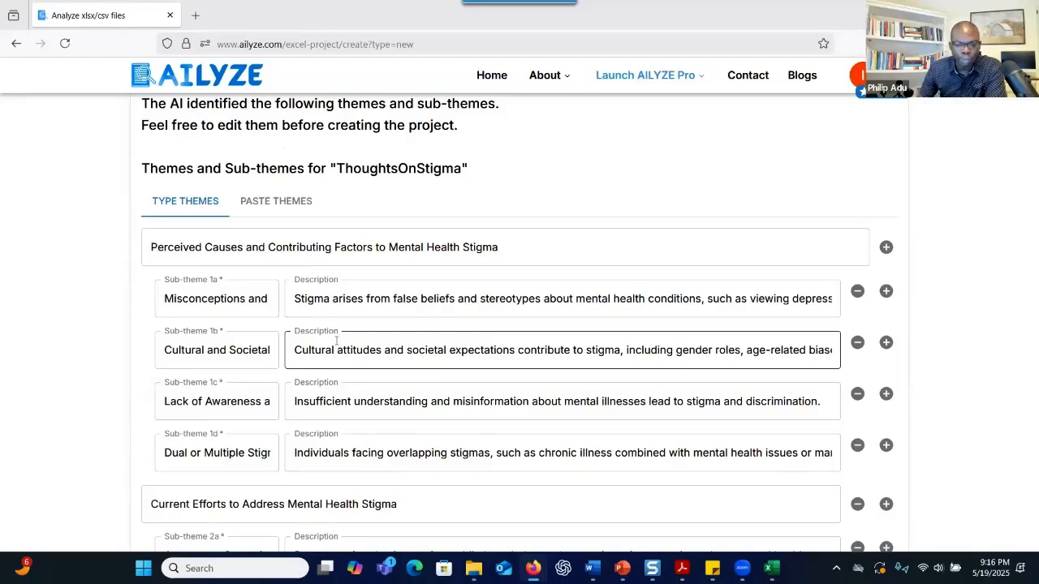
pyautogui.click(160, 299)
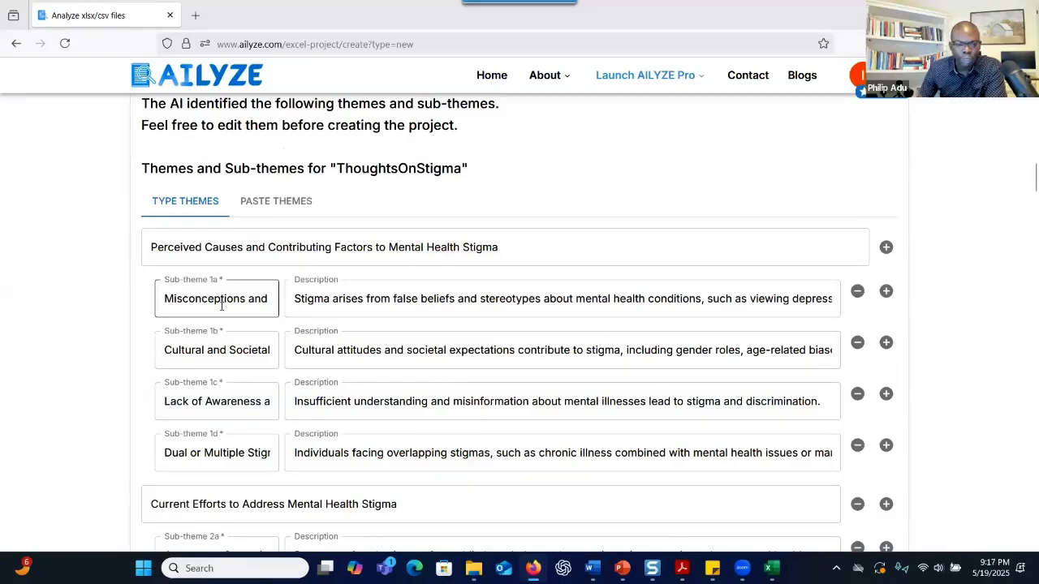
pyautogui.moveTo(174, 298); pyautogui.dragTo(342, 333)
pyautogui.scroll(-2, 342, 332)
pyautogui.click(359, 228)
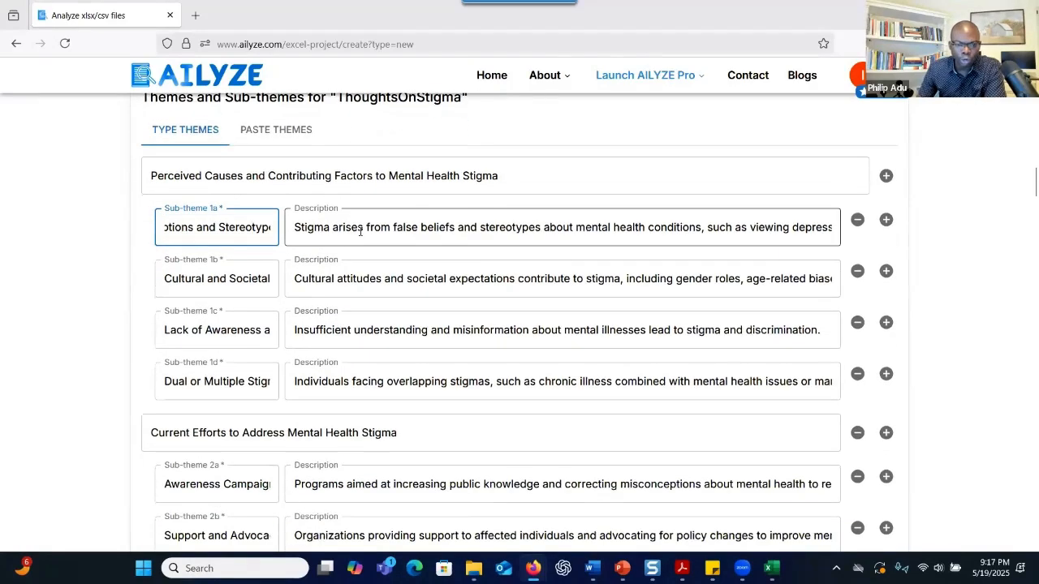
pyautogui.scroll(-2, 244, 263)
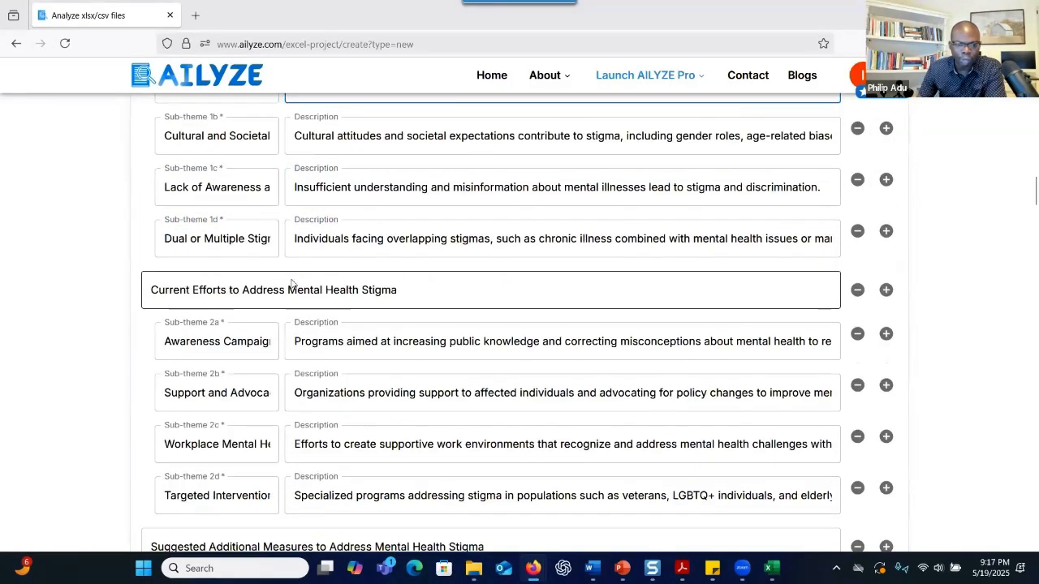
pyautogui.scroll(2, 250, 253)
pyautogui.moveTo(180, 175); pyautogui.dragTo(531, 187)
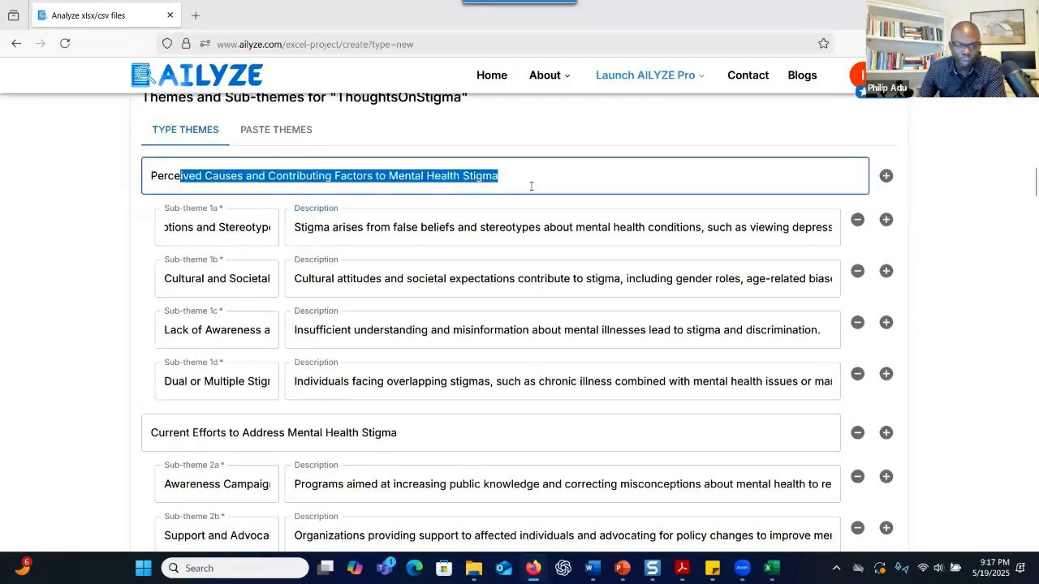
pyautogui.click(186, 238)
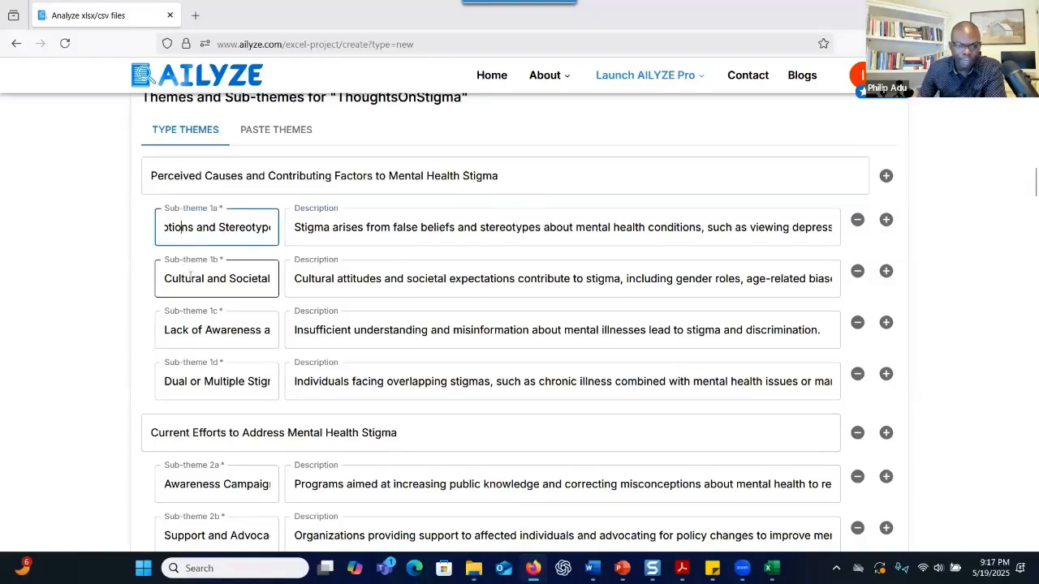
pyautogui.tripleClick(201, 324)
pyautogui.scroll(-6, 406, 320)
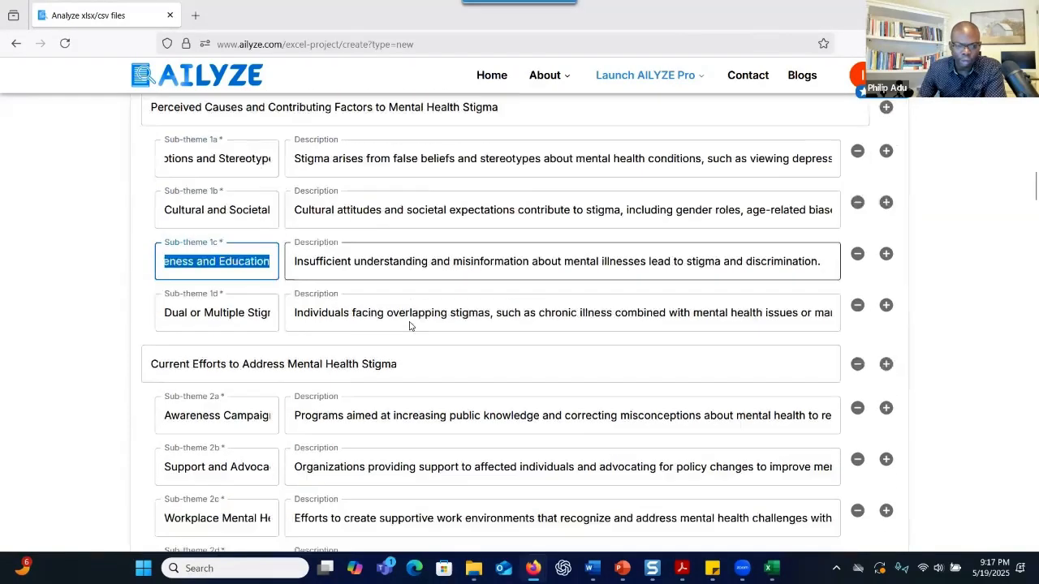
pyautogui.scroll(-4, 331, 306)
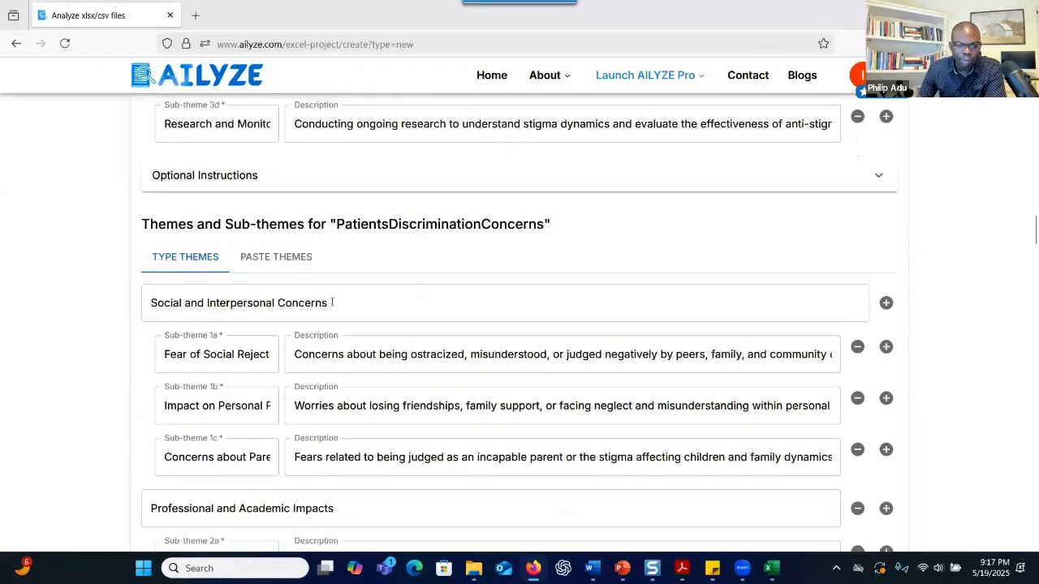
pyautogui.scroll(-10, 331, 306)
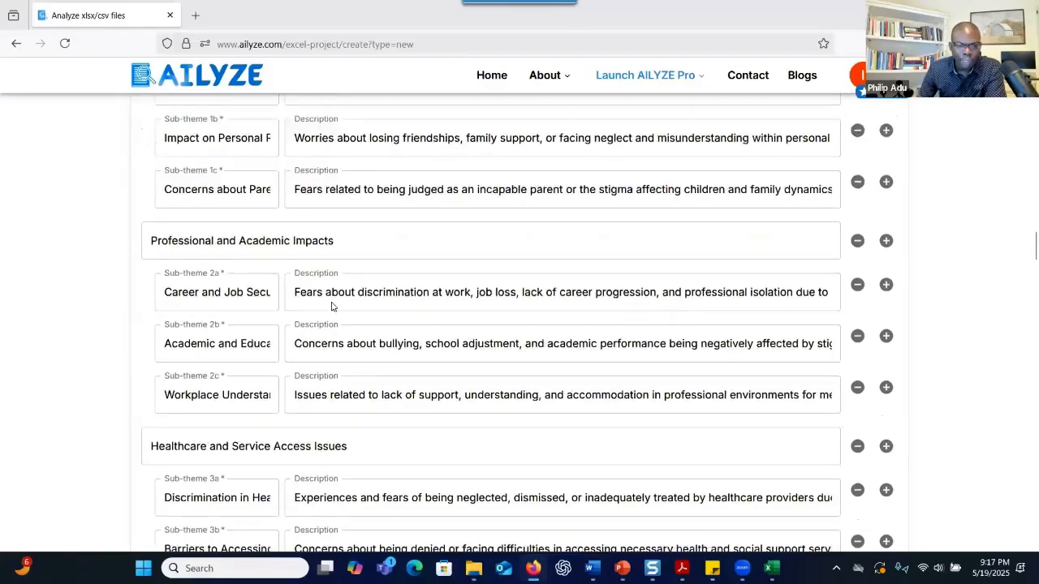
pyautogui.scroll(-15, 333, 302)
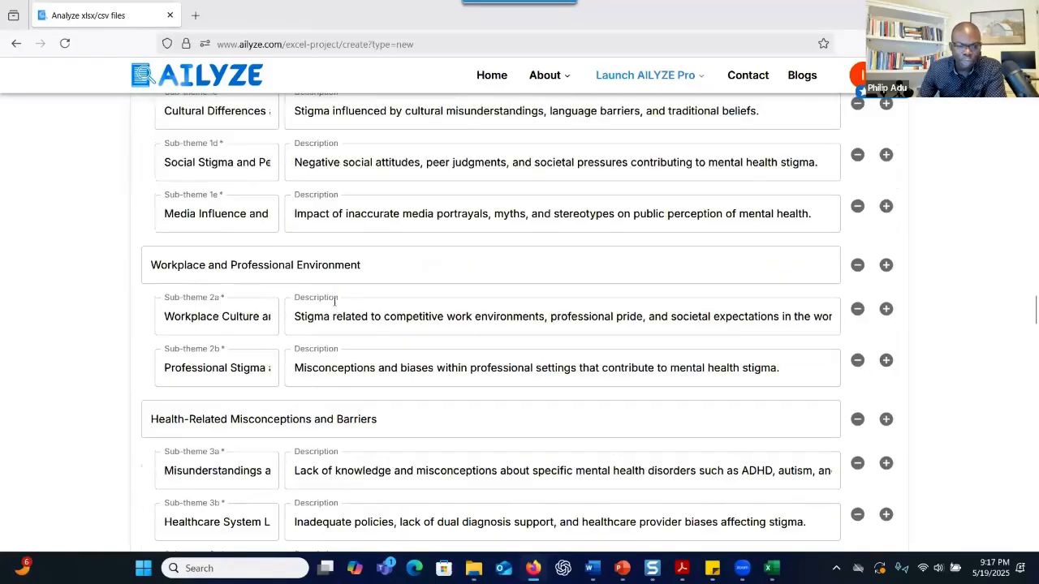
pyautogui.scroll(-15, 335, 302)
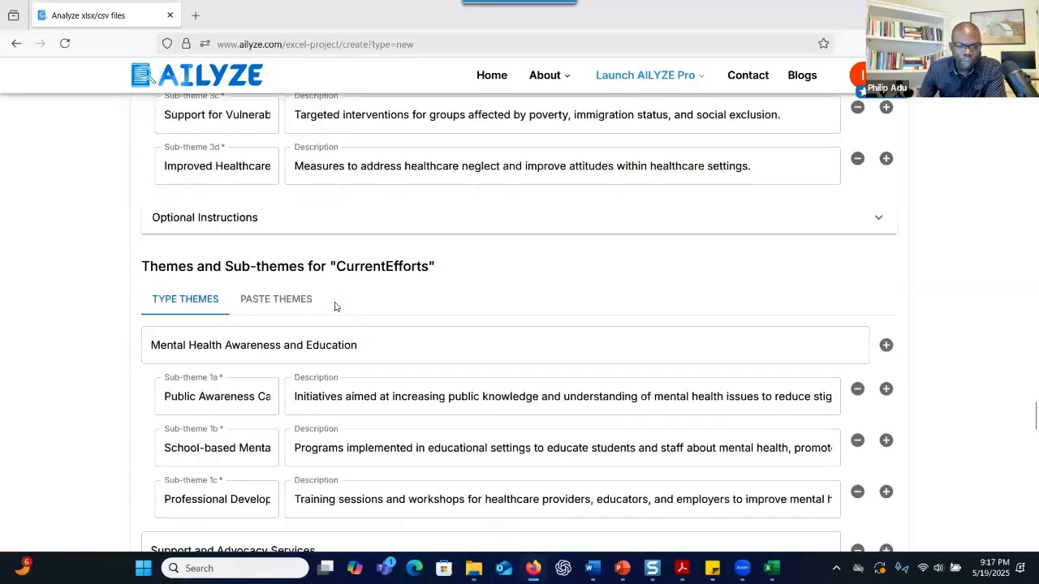
pyautogui.scroll(-15, 335, 300)
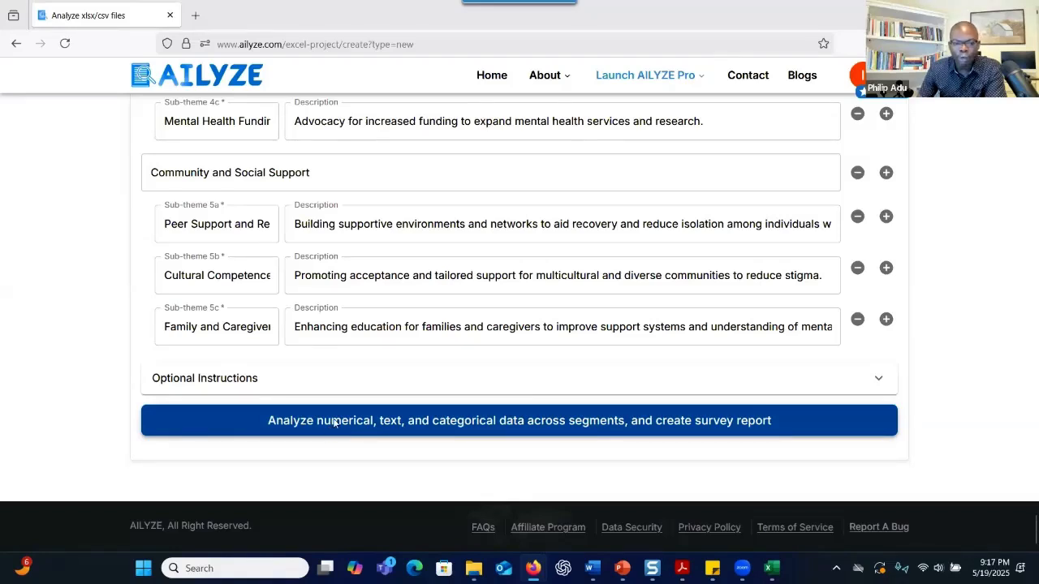
# Submit the themes to analyse all data across segments and create the survey report
pyautogui.click(334, 422)
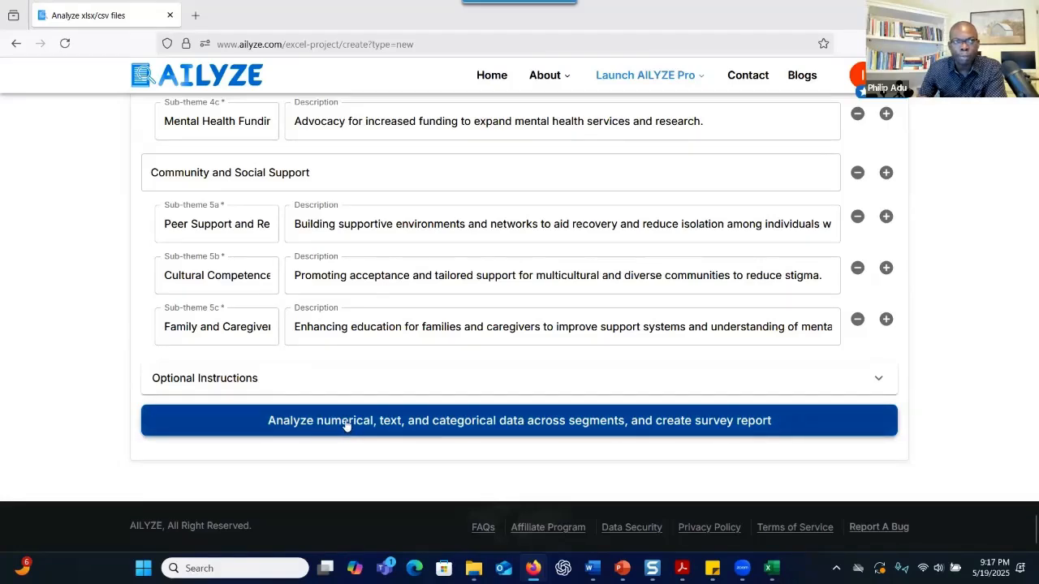
pyautogui.scroll(5, 332, 365)
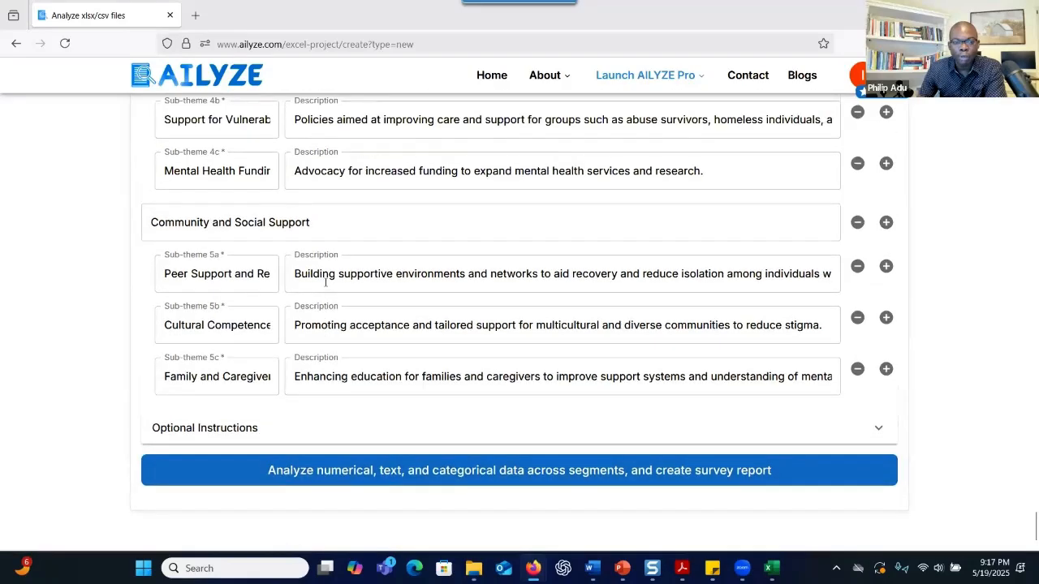
pyautogui.scroll(-5, 325, 300)
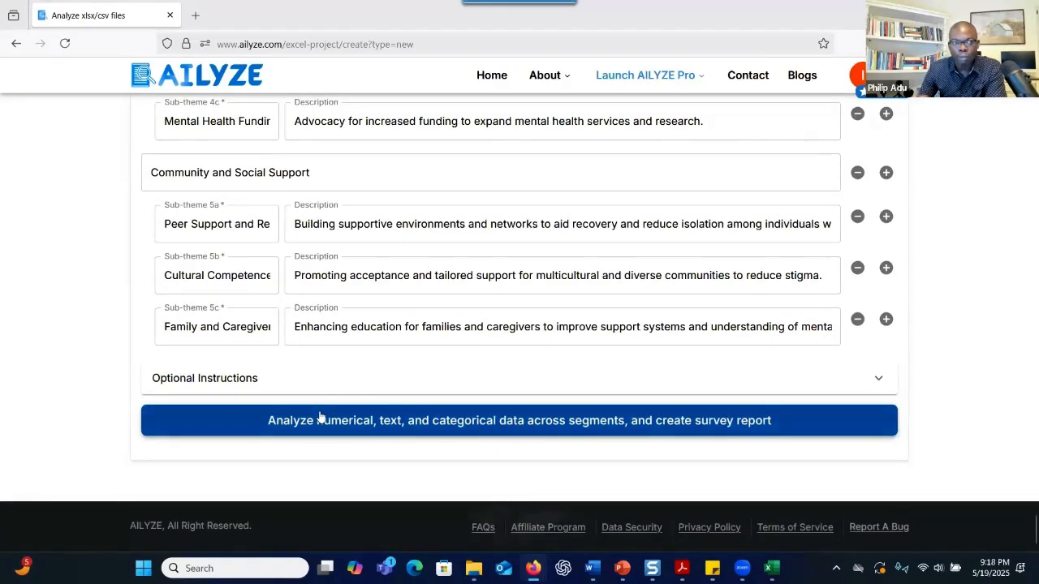
pyautogui.click(426, 421)
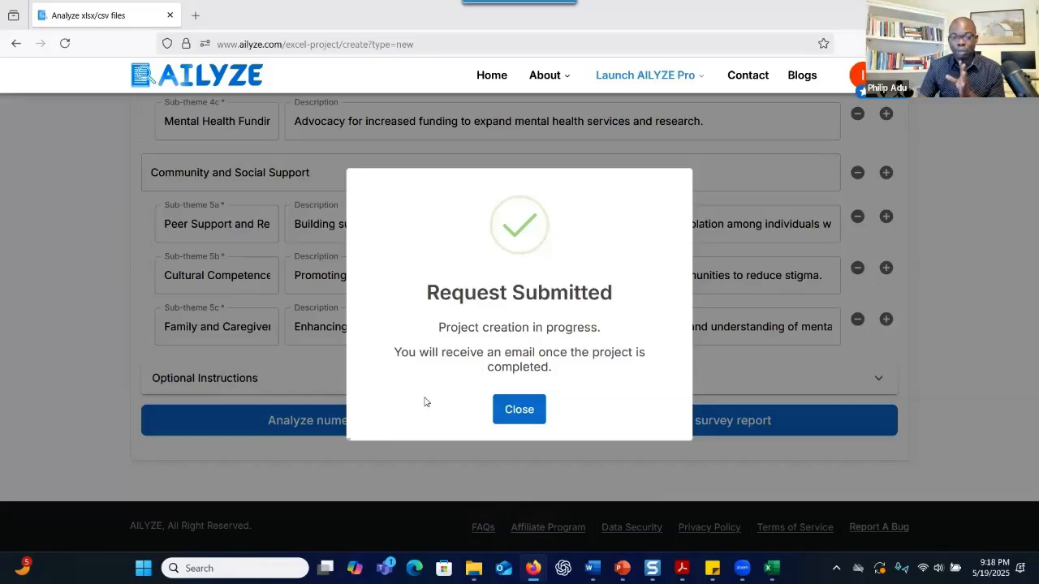
# Dismiss the Request Submitted notice and check the stigma projects listed In progress at 0/99
pyautogui.press('Escape')
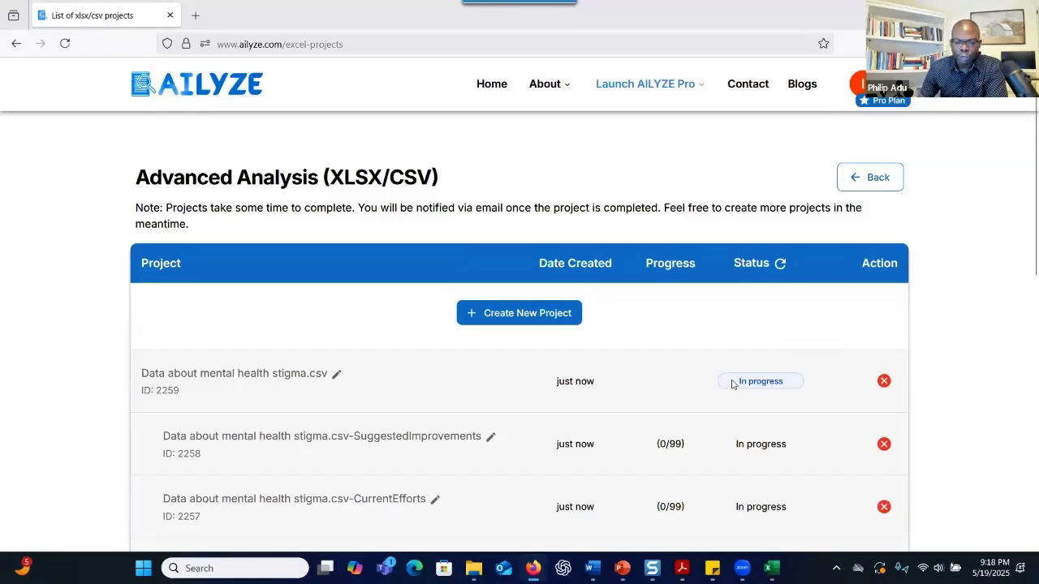
pyautogui.scroll(-2, 730, 383)
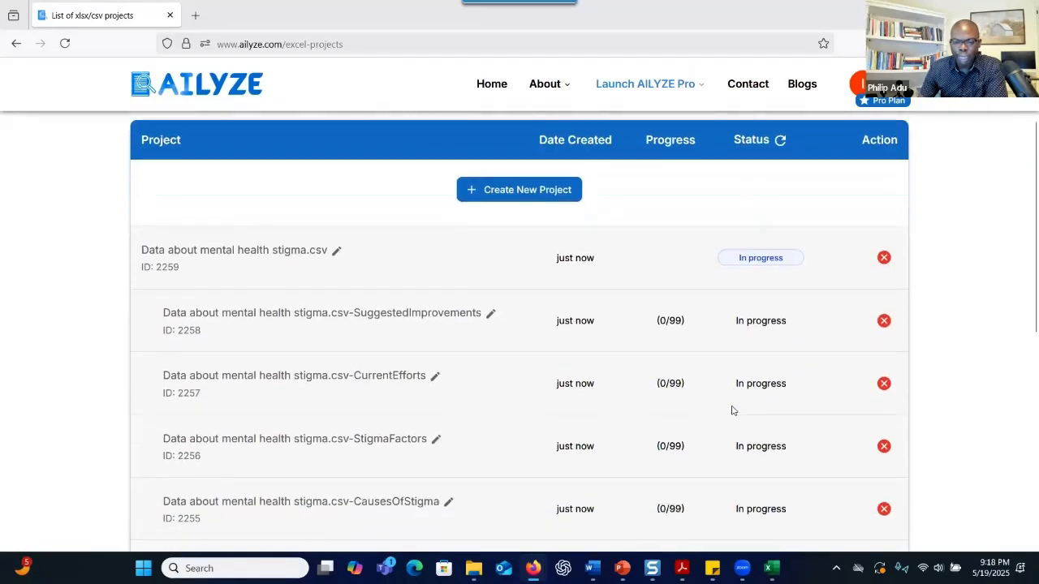
pyautogui.scroll(1, 296, 302)
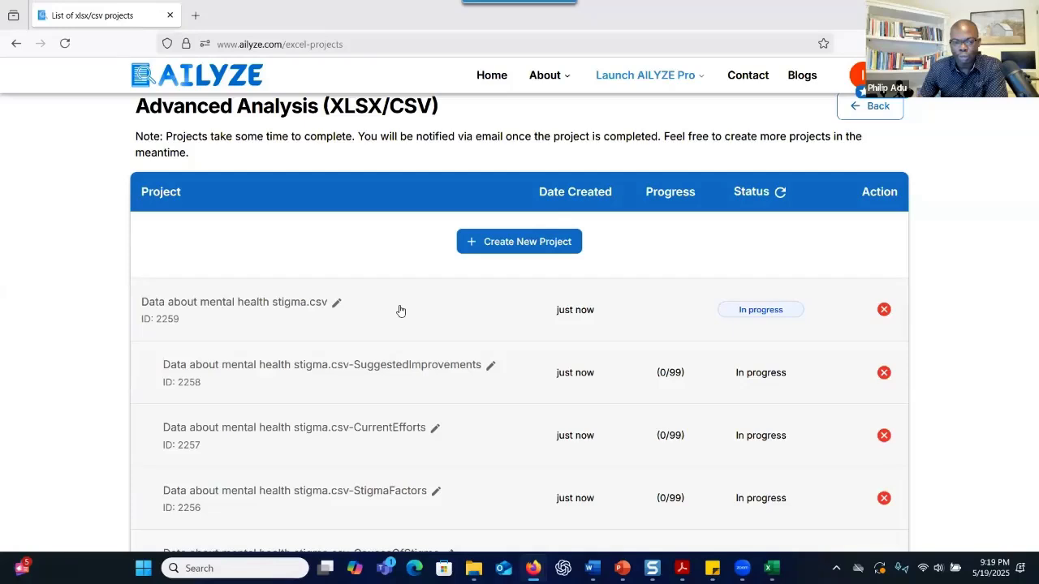
pyautogui.scroll(2, 400, 311)
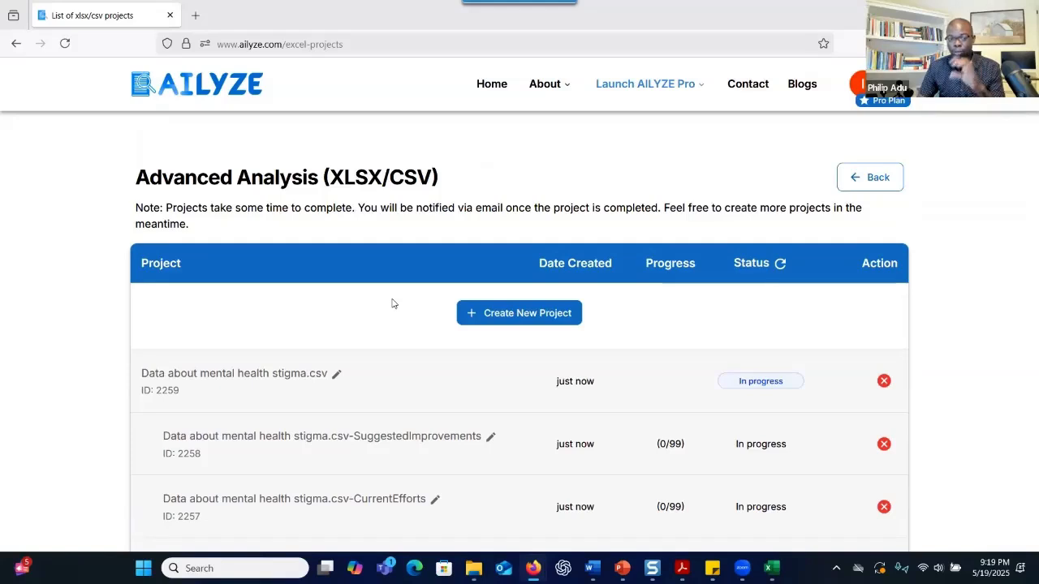
# Begin another new project and list the previously uploaded files, including Data_mental_health_updated.csv
pyautogui.click(498, 323)
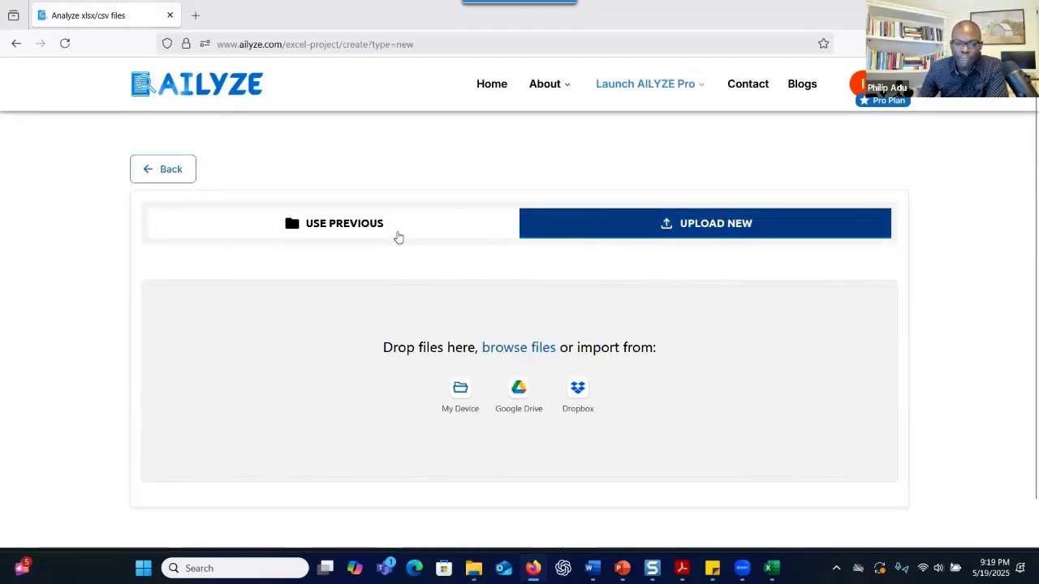
pyautogui.click(389, 235)
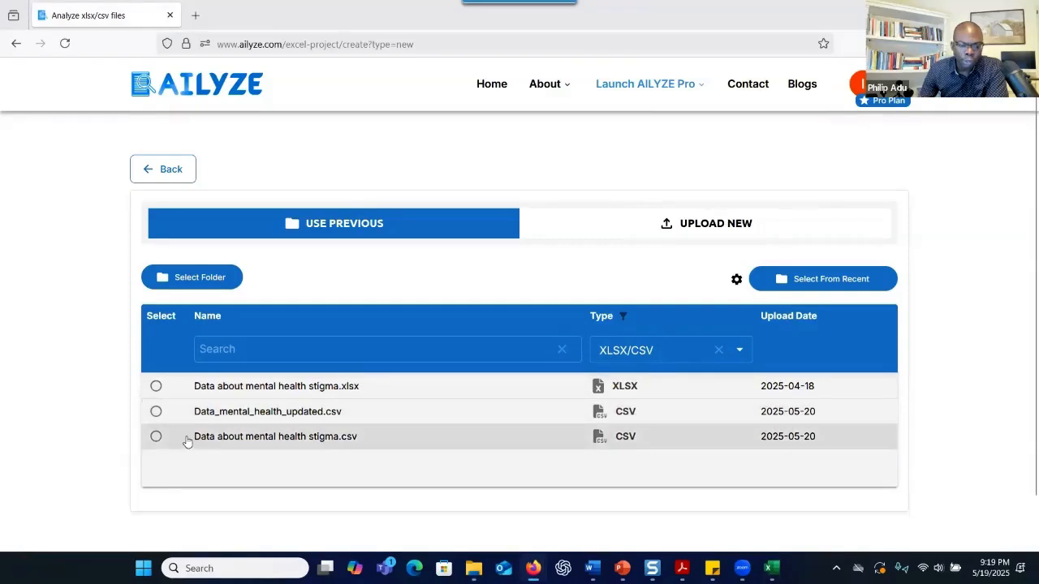
# Choose the mental health stigma CSV and analyse text data in selected columns only
pyautogui.click(157, 437)
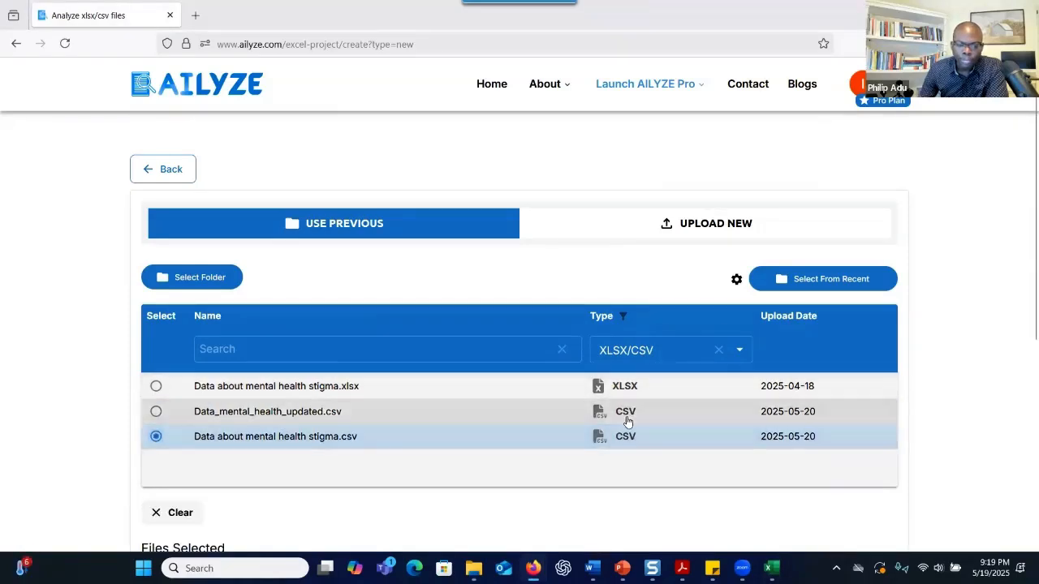
pyautogui.scroll(-2, 622, 417)
pyautogui.scroll(-2, 301, 378)
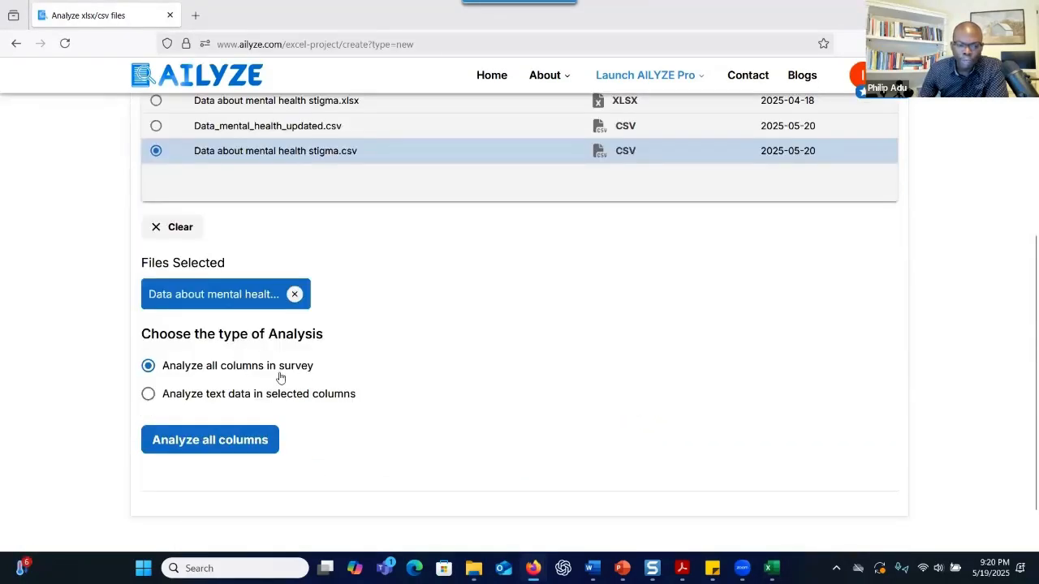
pyautogui.click(260, 396)
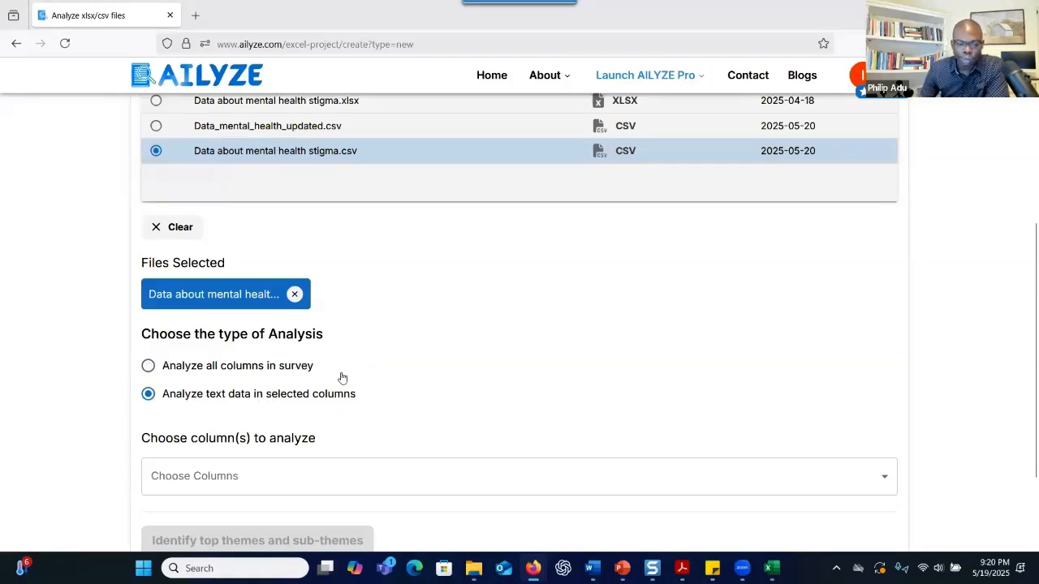
pyautogui.scroll(-2, 341, 378)
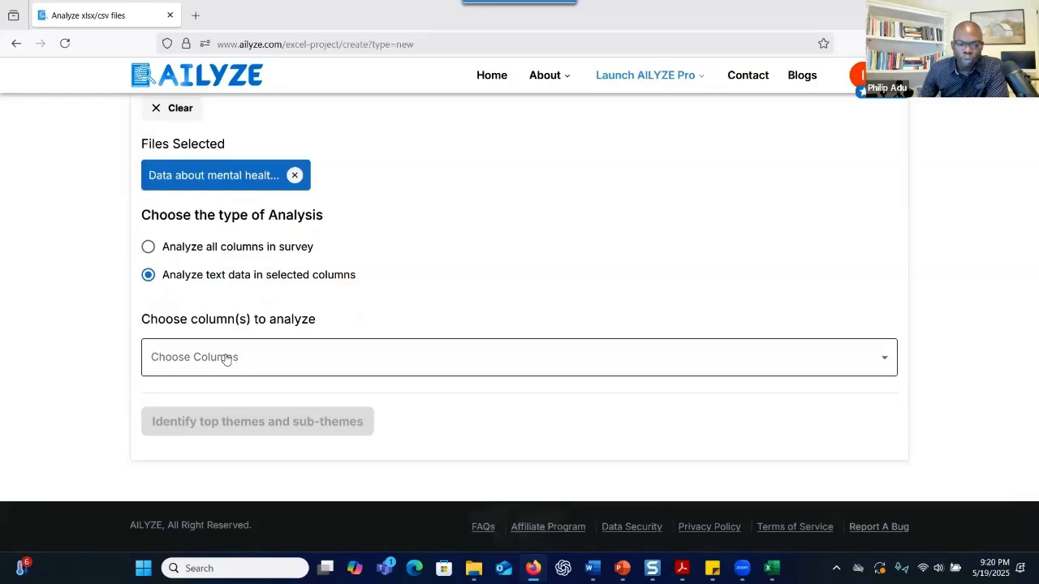
# Select Gender, Experience, ThoughtsOnStigma and SuggestedImprovements as the columns to analyse
pyautogui.click(226, 360)
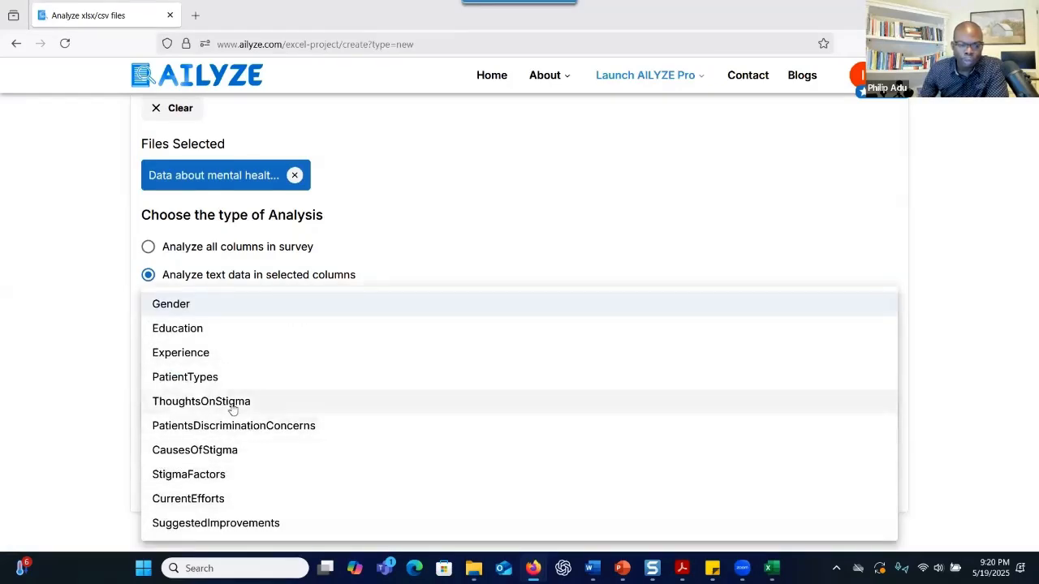
pyautogui.click(204, 354)
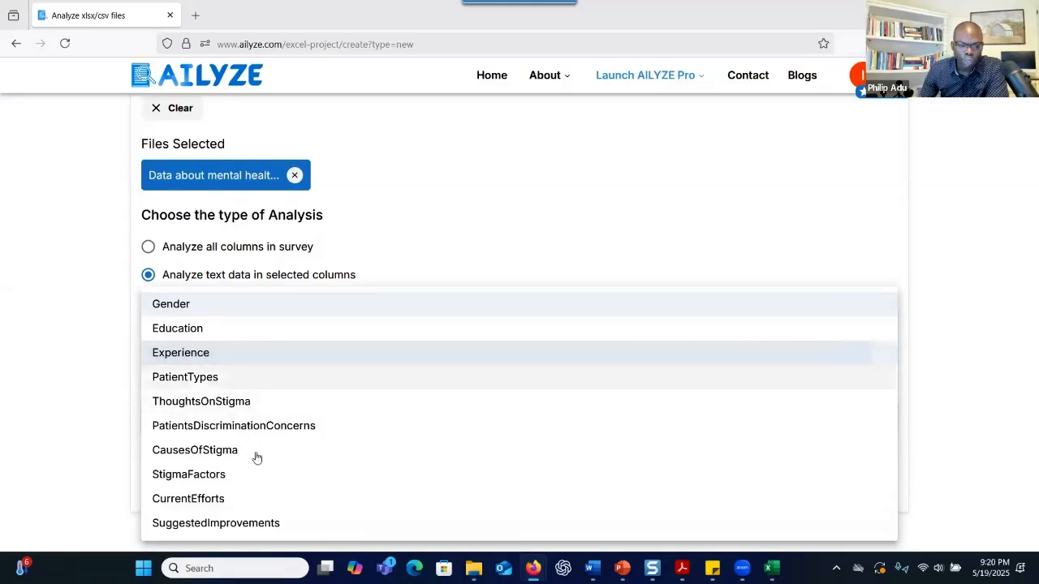
pyautogui.click(217, 402)
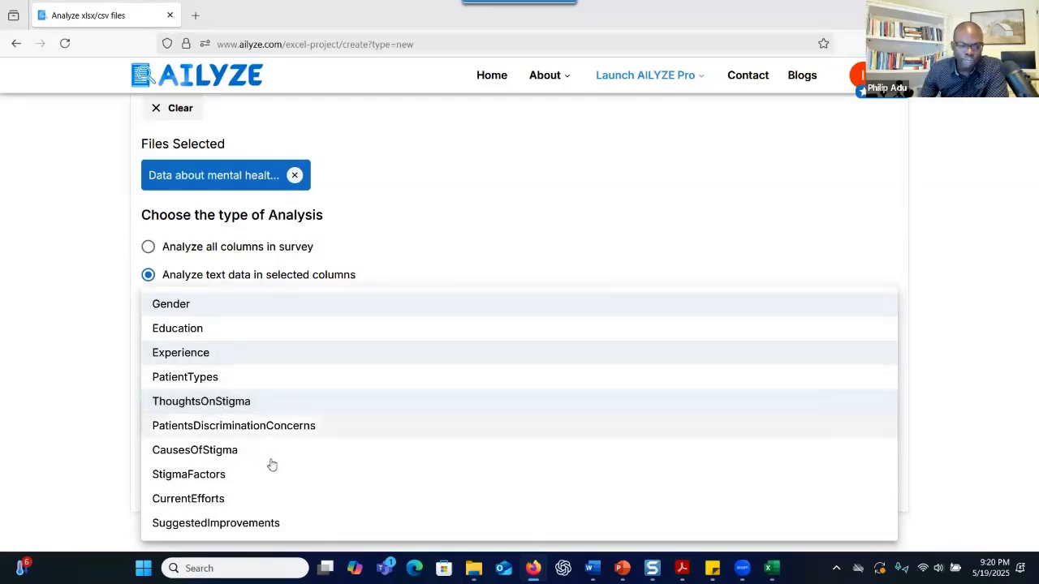
pyautogui.click(256, 523)
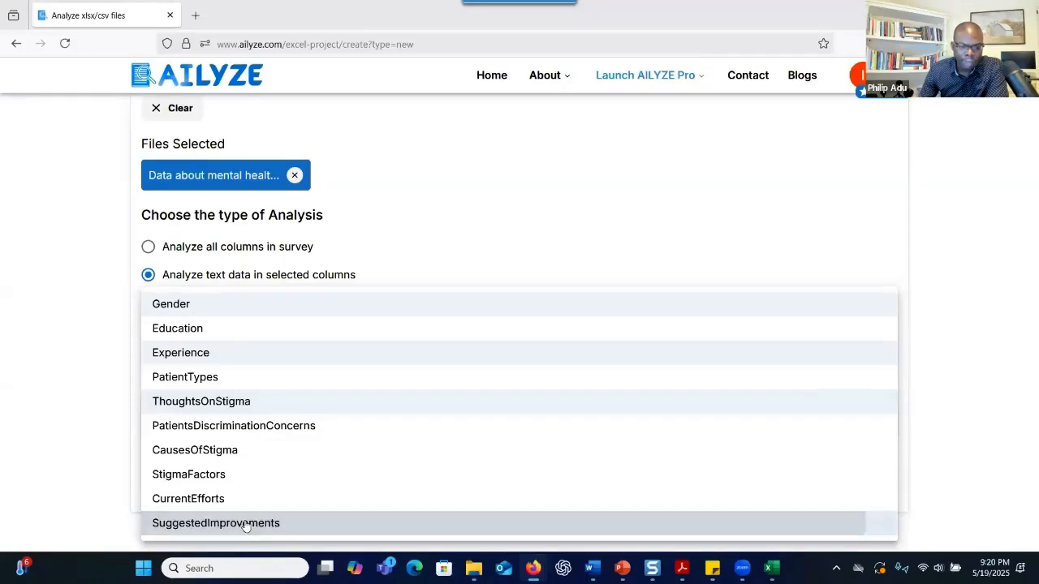
pyautogui.click(955, 389)
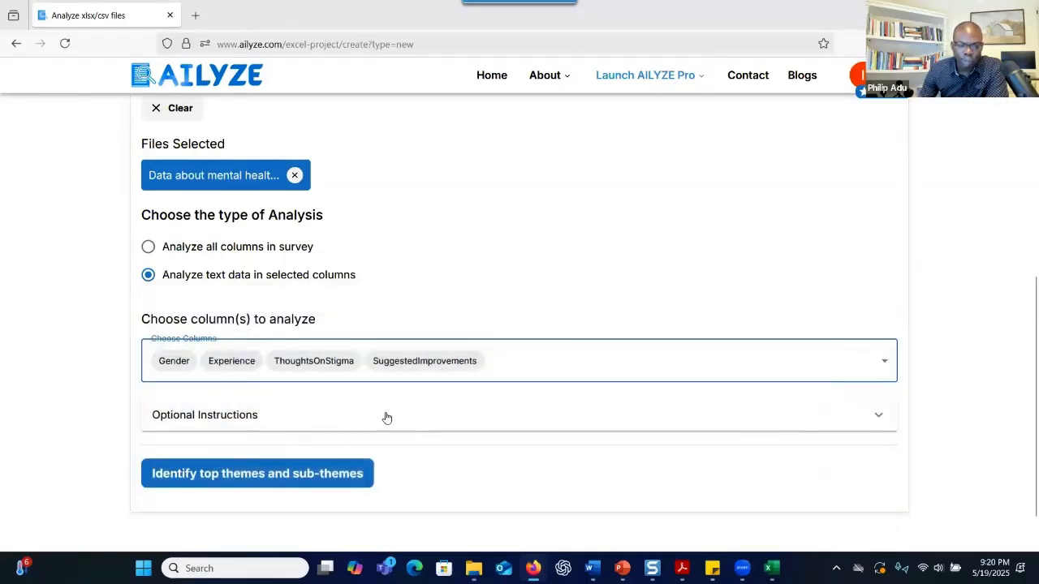
pyautogui.scroll(-1, 386, 418)
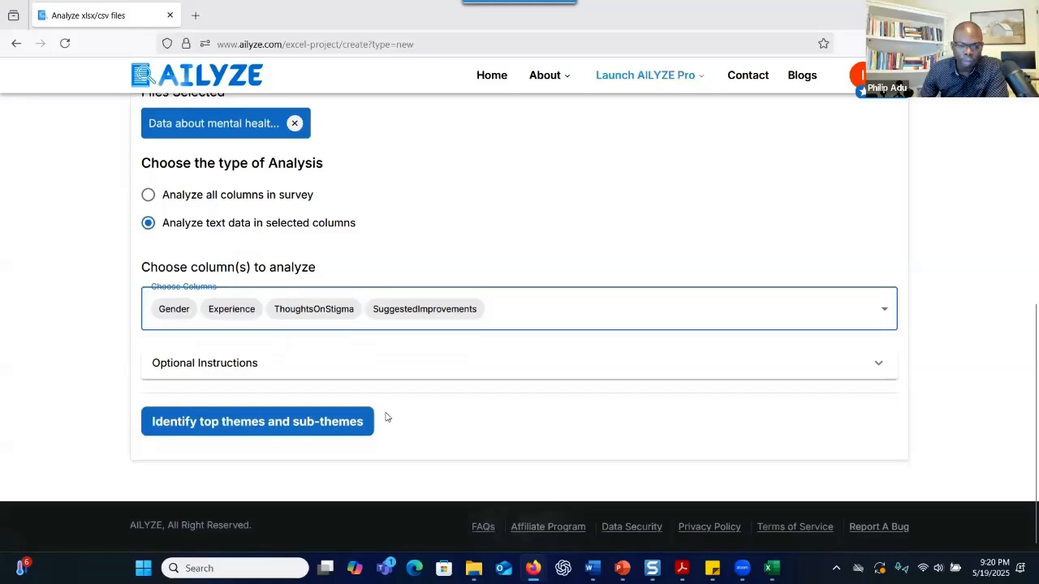
# Paste the three stigma research questions as optional instructions and generate top themes and sub-themes
pyautogui.click(253, 364)
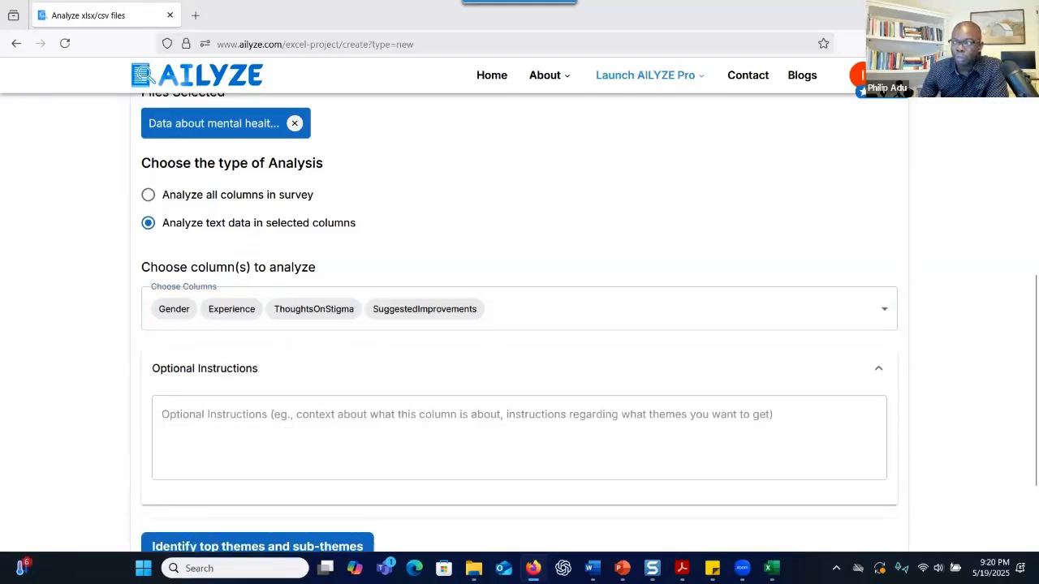
pyautogui.click(283, 448)
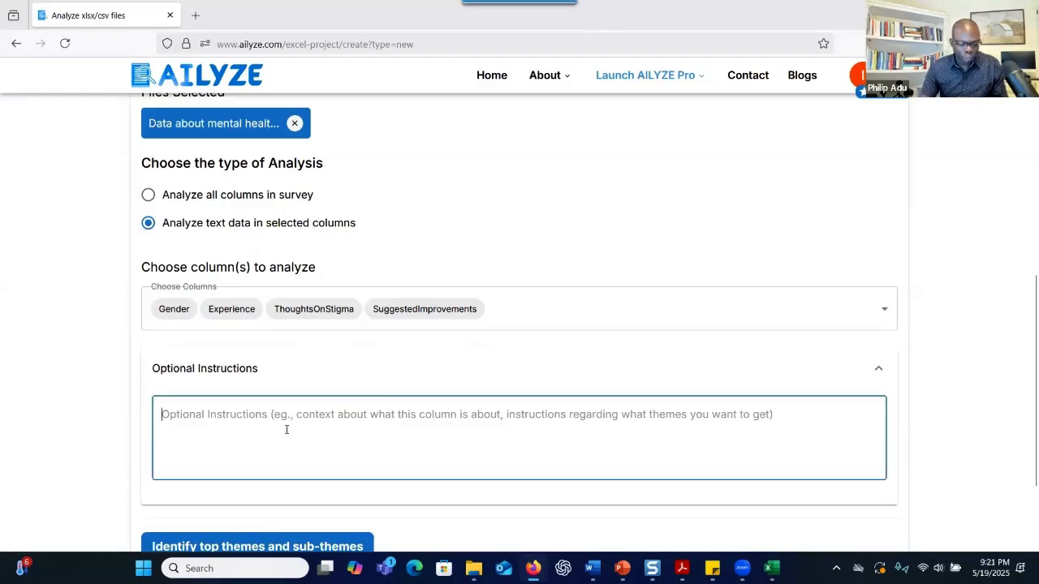
pyautogui.write('1. What are the perceived causes and contributing factors to mental health stigma according to mental health providers? 2.\tWhat efforts are currently being made to address mental health stigma? 3.\tWhat additional measures do mental health providers suggest could be taken to address mental health stigma?')
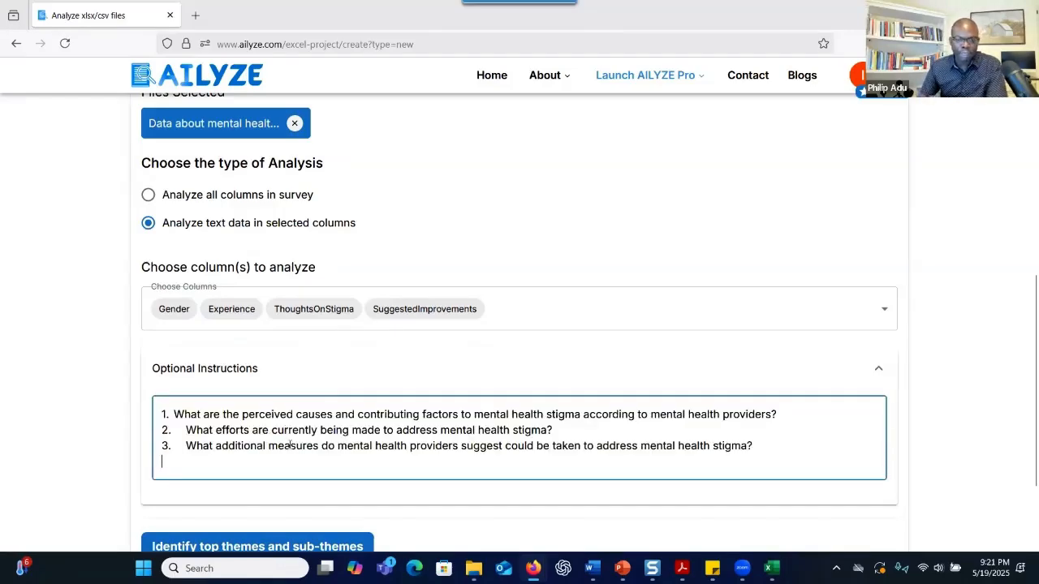
pyautogui.scroll(1, 357, 436)
pyautogui.scroll(1, 357, 435)
pyautogui.scroll(-3, 359, 446)
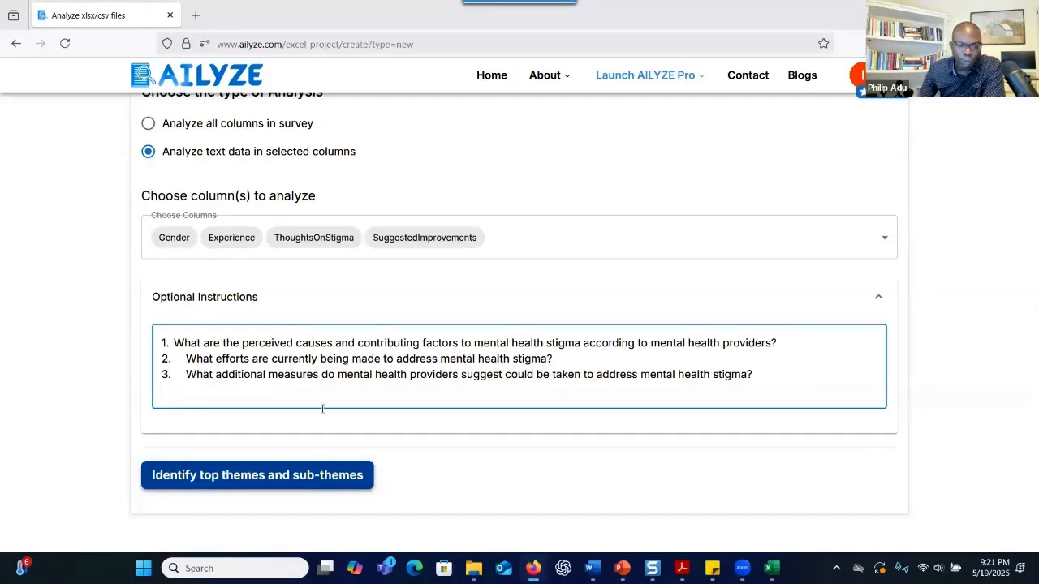
pyautogui.click(302, 477)
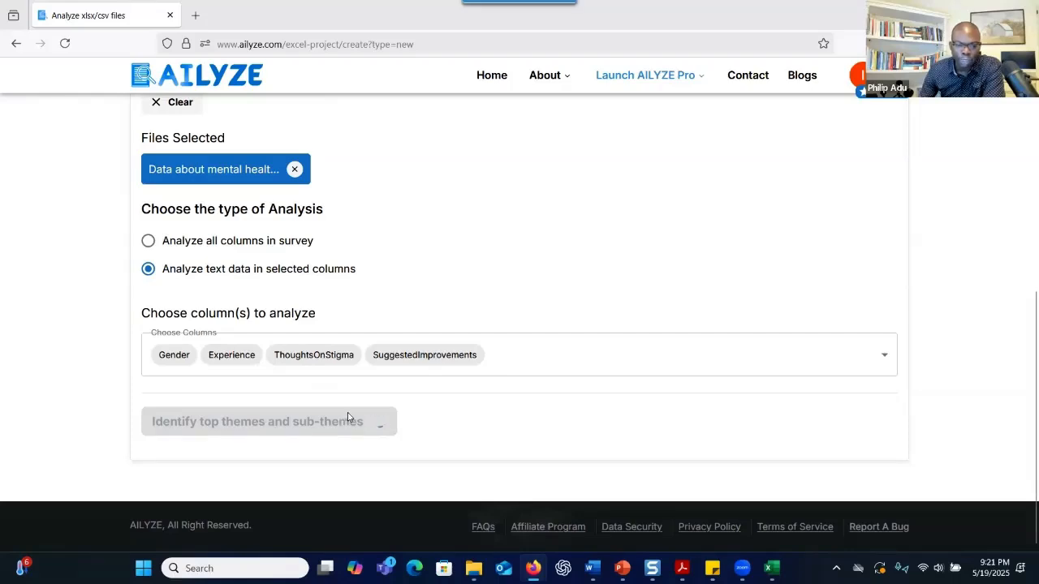
# Review each column's suggested themes, then code every spreadsheet row against them
pyautogui.scroll(-4, 353, 419)
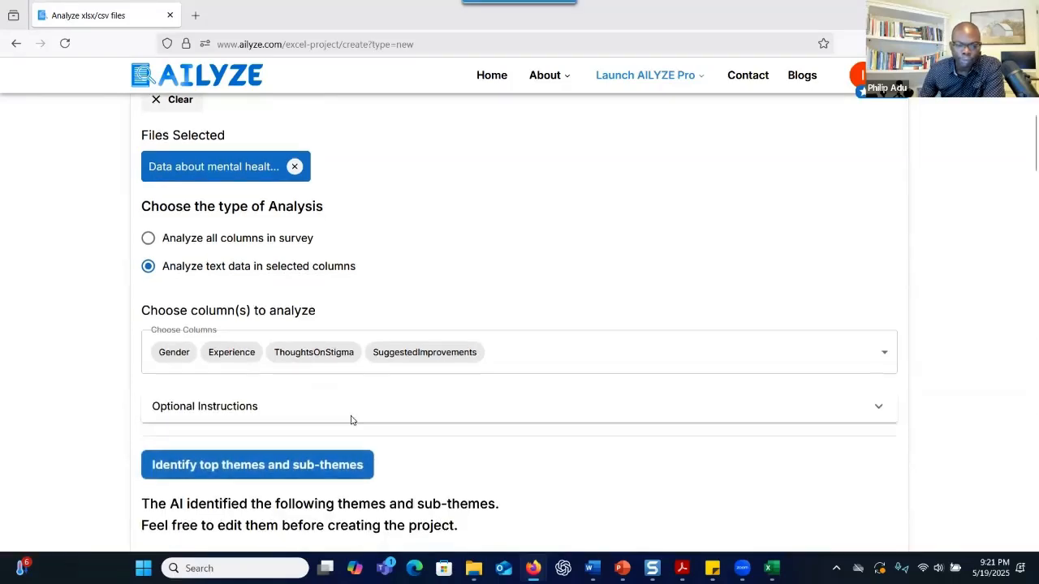
pyautogui.scroll(-1, 353, 416)
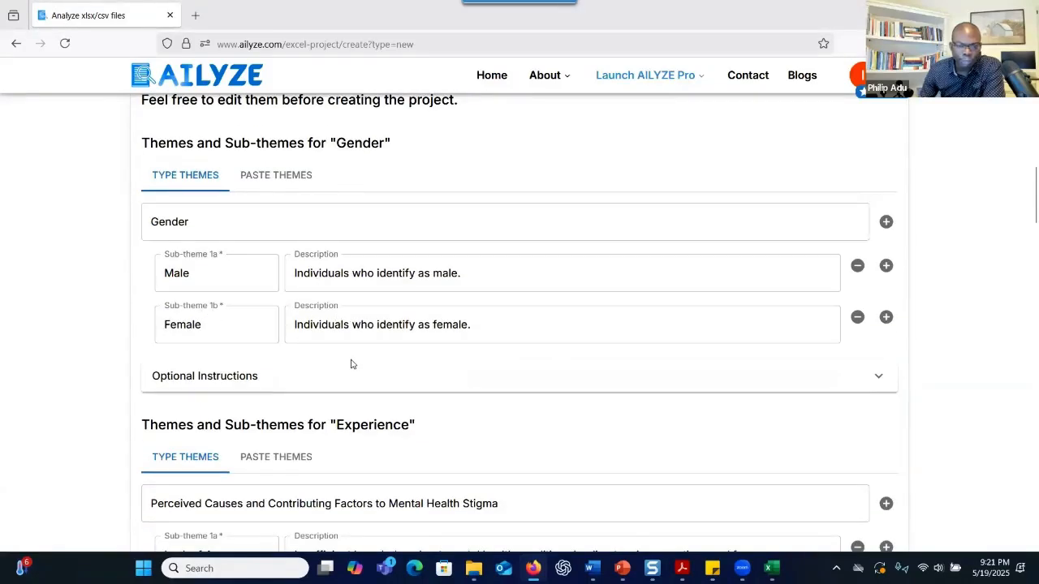
pyautogui.scroll(-3, 350, 361)
pyautogui.scroll(-5, 350, 361)
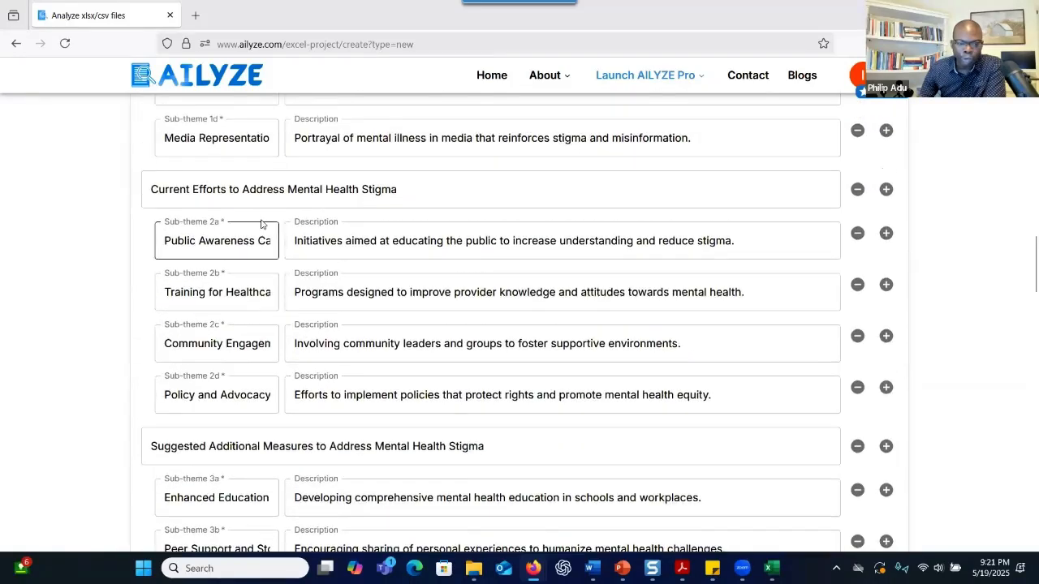
pyautogui.scroll(-4, 278, 342)
pyautogui.scroll(-4, 278, 344)
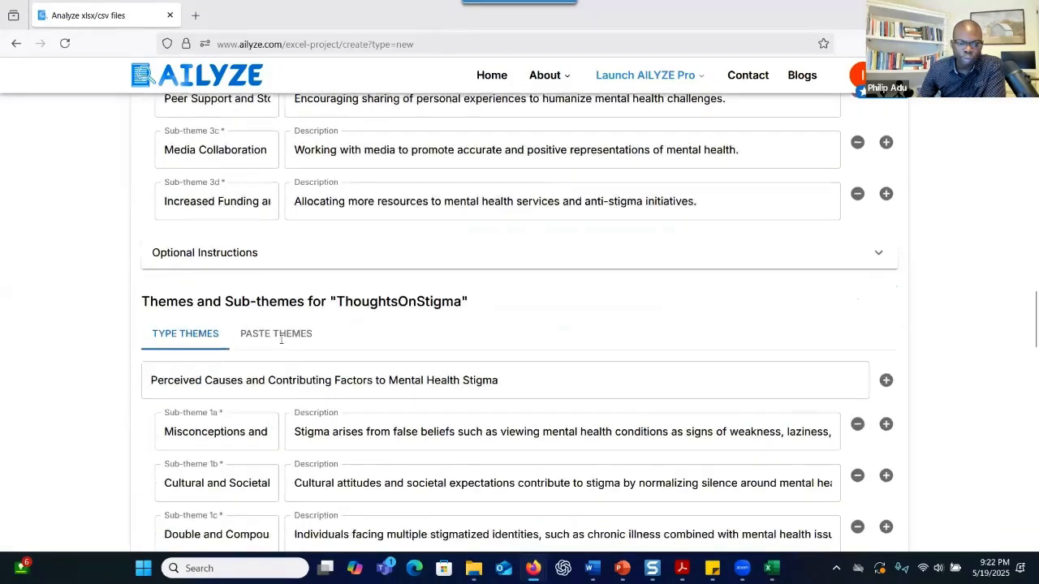
pyautogui.scroll(2, 281, 344)
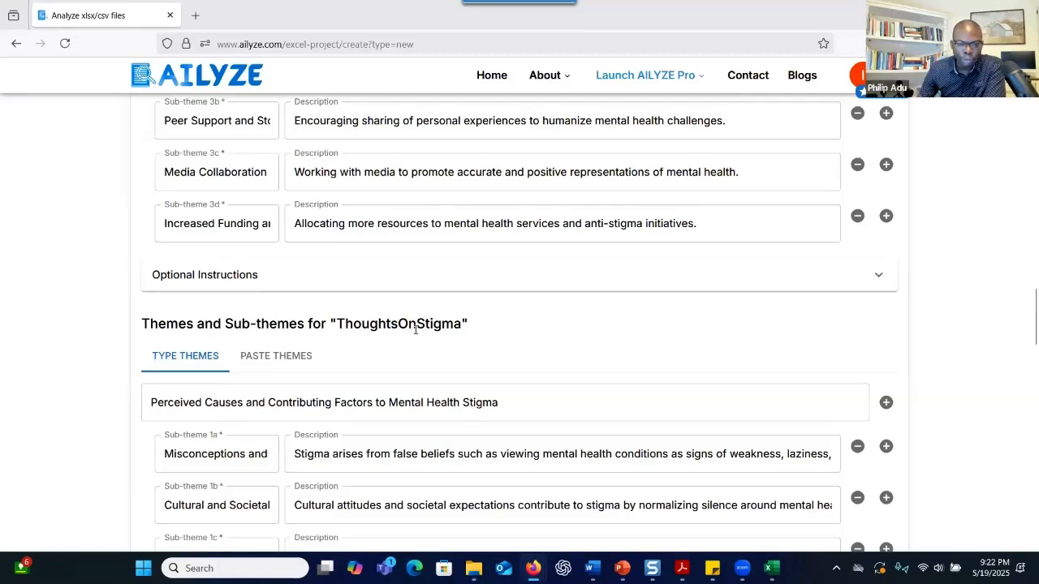
pyautogui.scroll(-2, 413, 361)
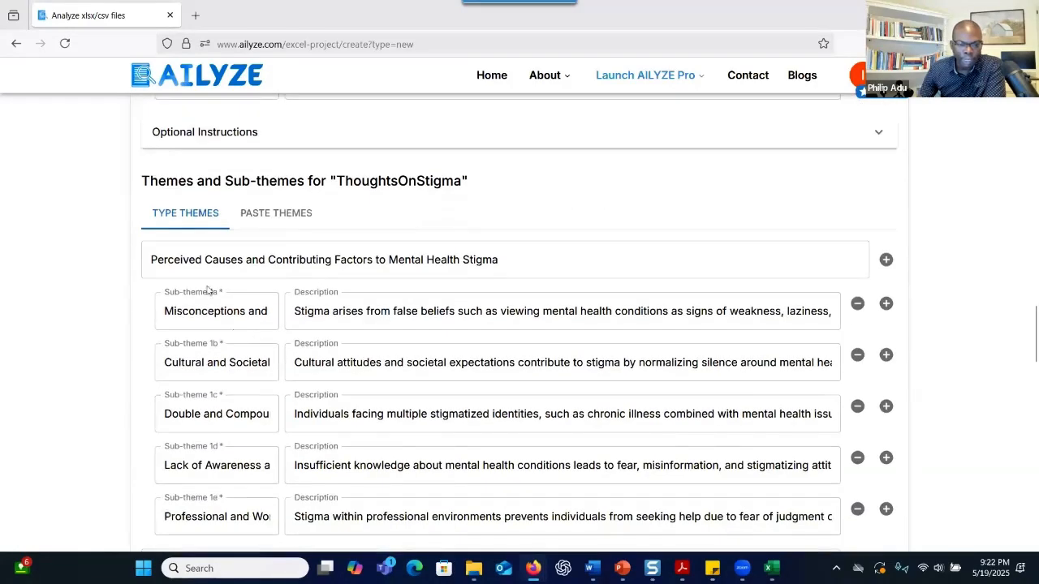
pyautogui.scroll(-3, 353, 363)
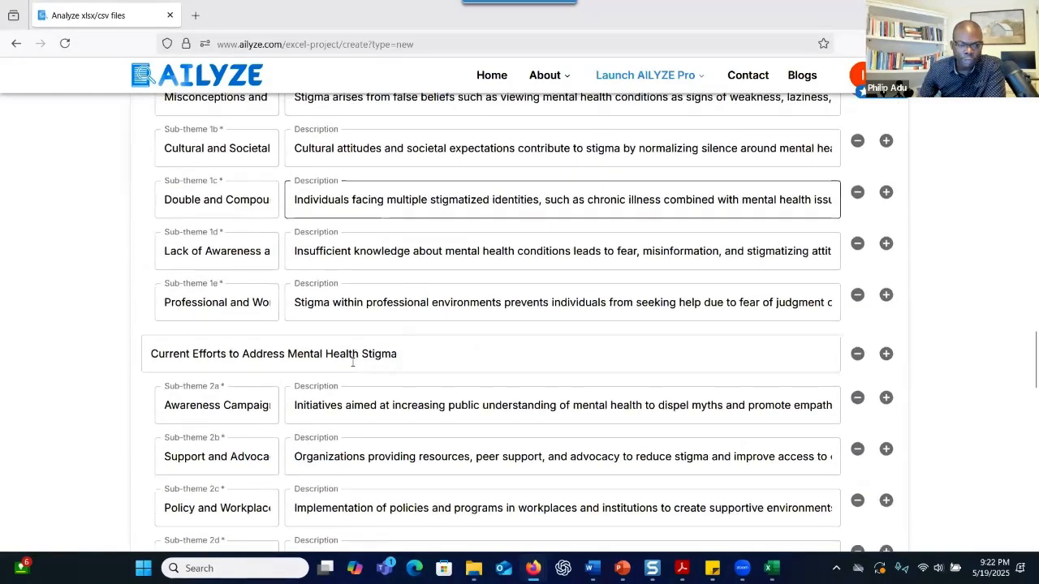
pyautogui.moveTo(408, 283); pyautogui.dragTo(279, 282)
pyautogui.scroll(-2, 319, 331)
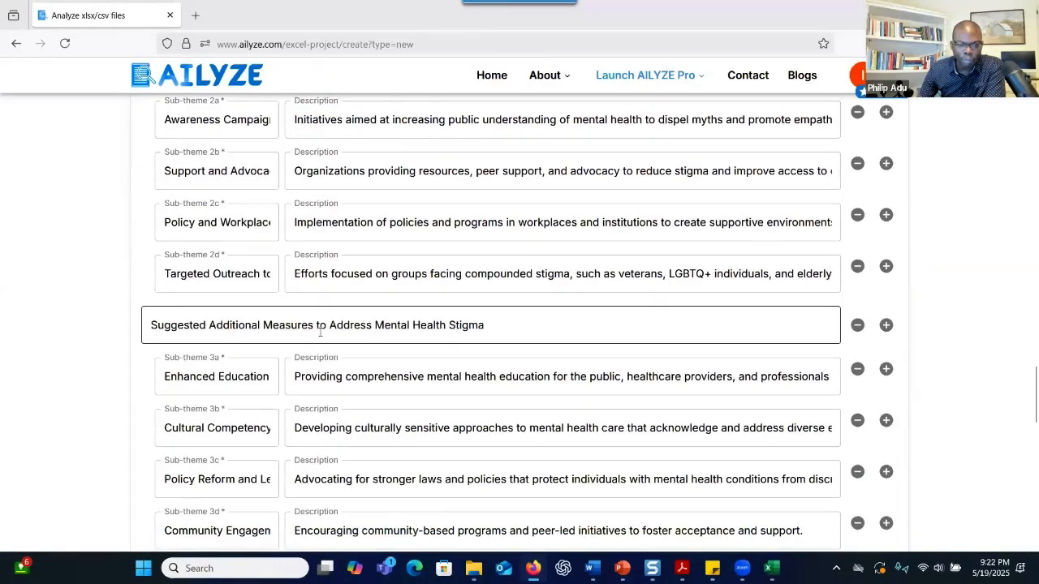
pyautogui.scroll(-1, 320, 334)
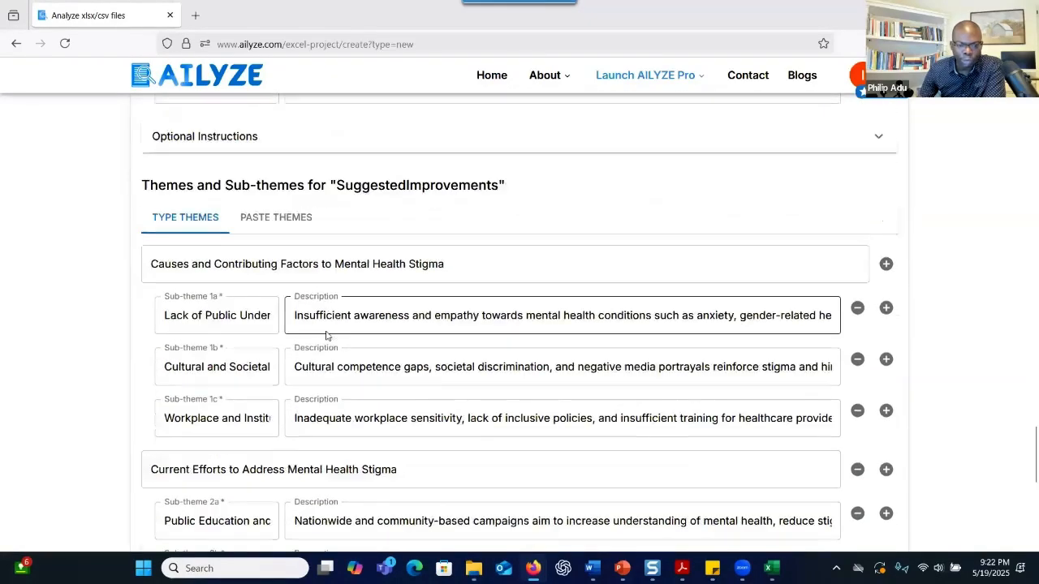
pyautogui.scroll(-6, 324, 336)
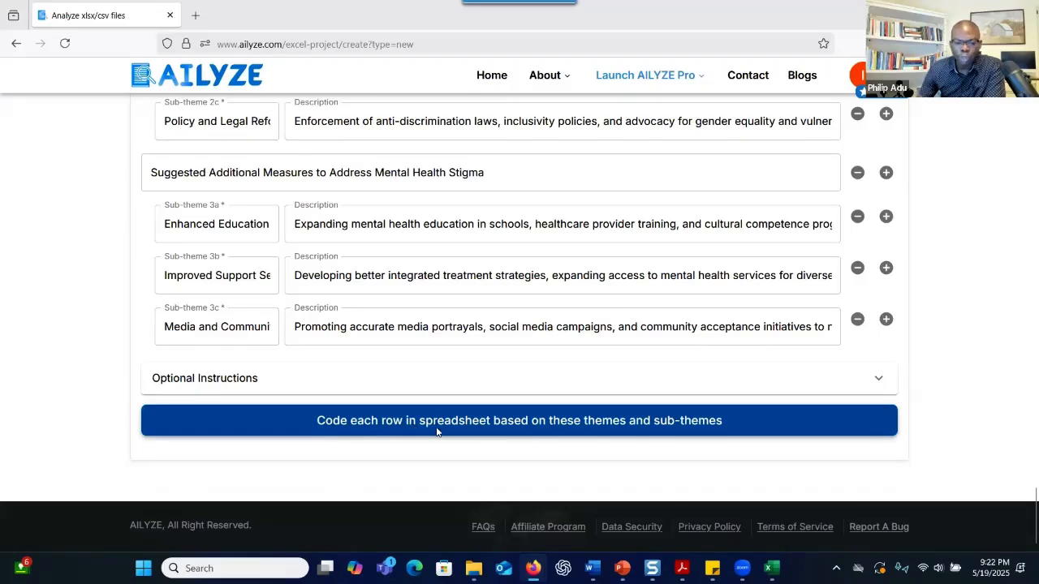
pyautogui.click(508, 432)
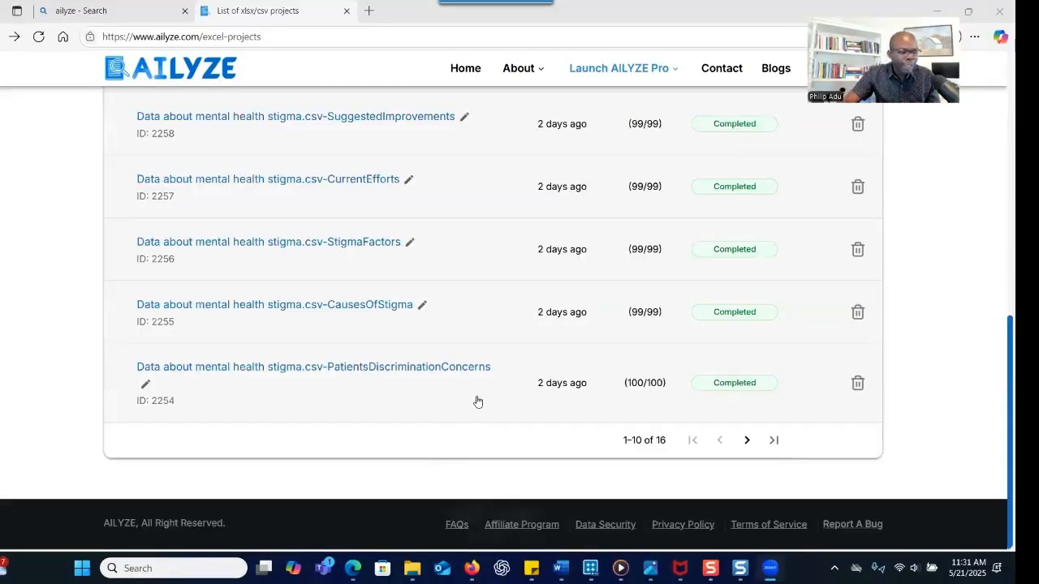
# Check the coded column projects' statuses, then switch to the column-categories screenshot
pyautogui.scroll(3, 449, 369)
pyautogui.scroll(-2, 451, 364)
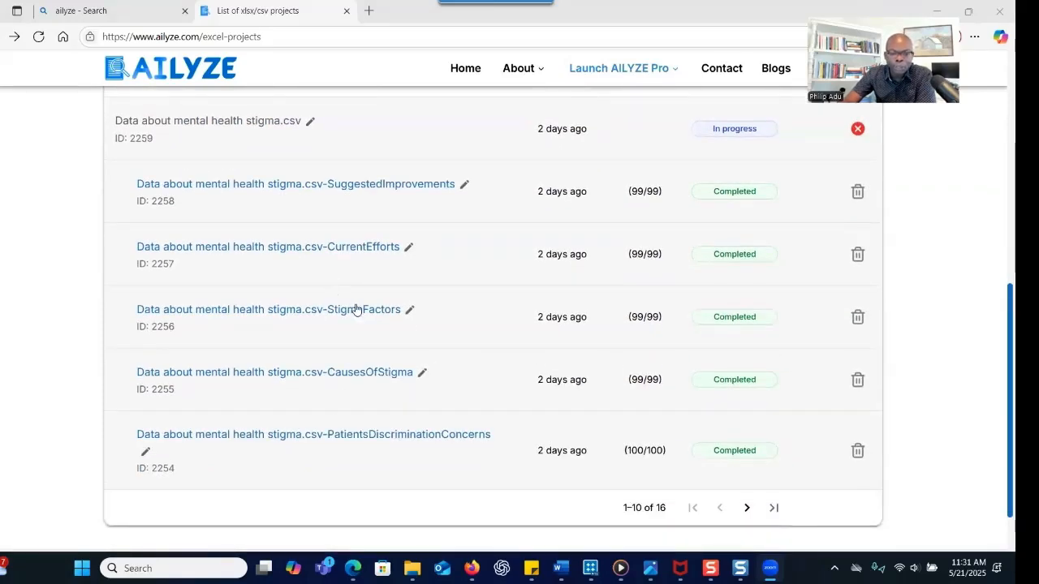
pyautogui.scroll(2, 355, 308)
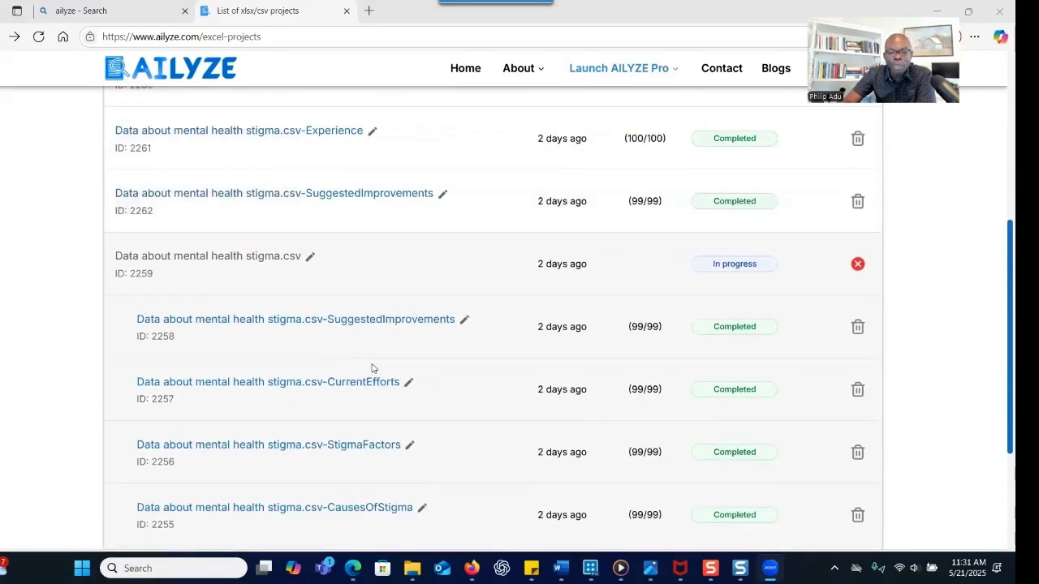
pyautogui.scroll(-2, 381, 357)
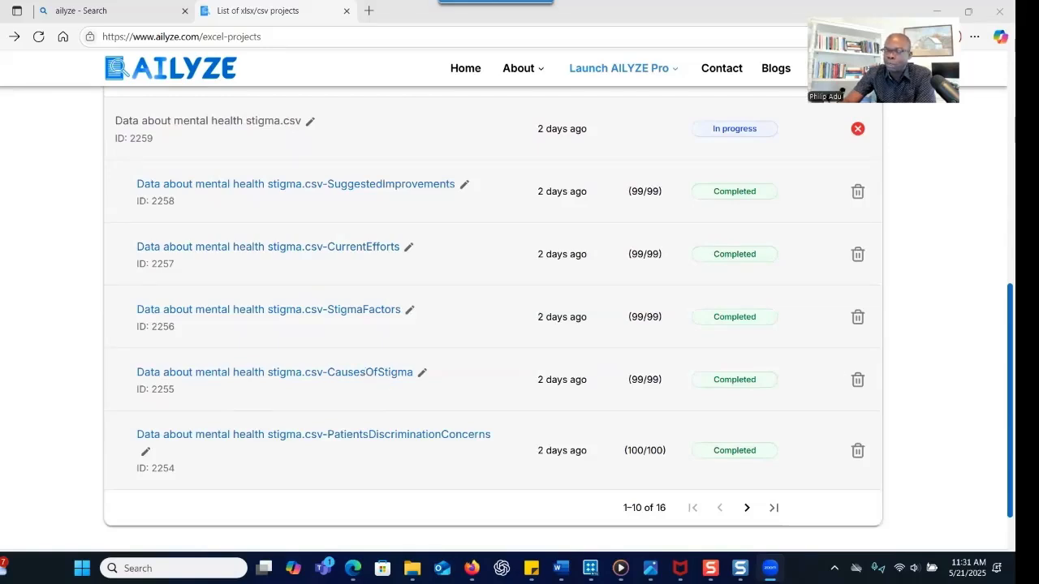
pyautogui.hotkey('alt', 'Tab')
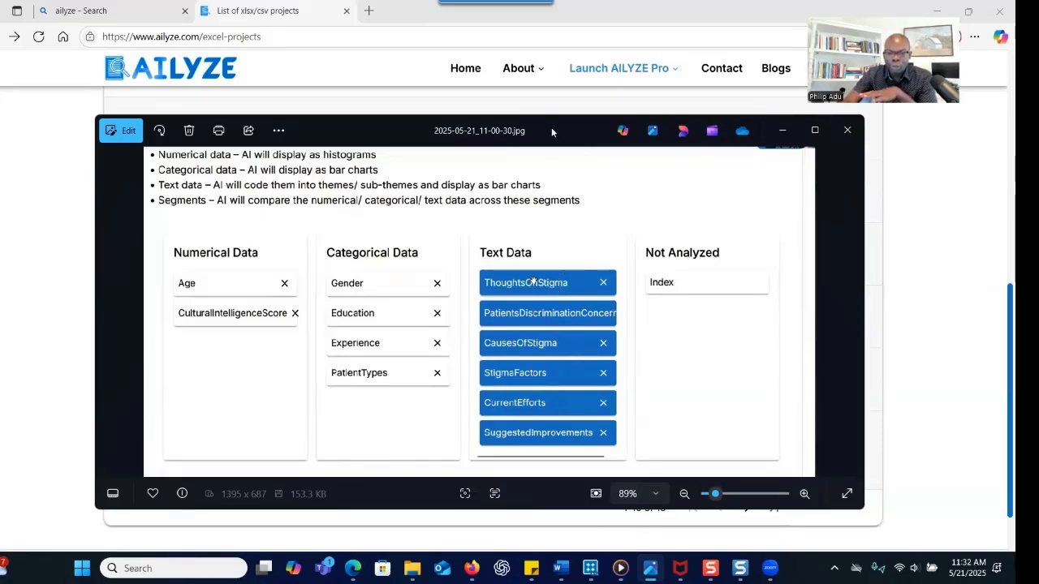
# Minimize the column-categories screenshot and return to the AILYZE projects list
pyautogui.click(783, 130)
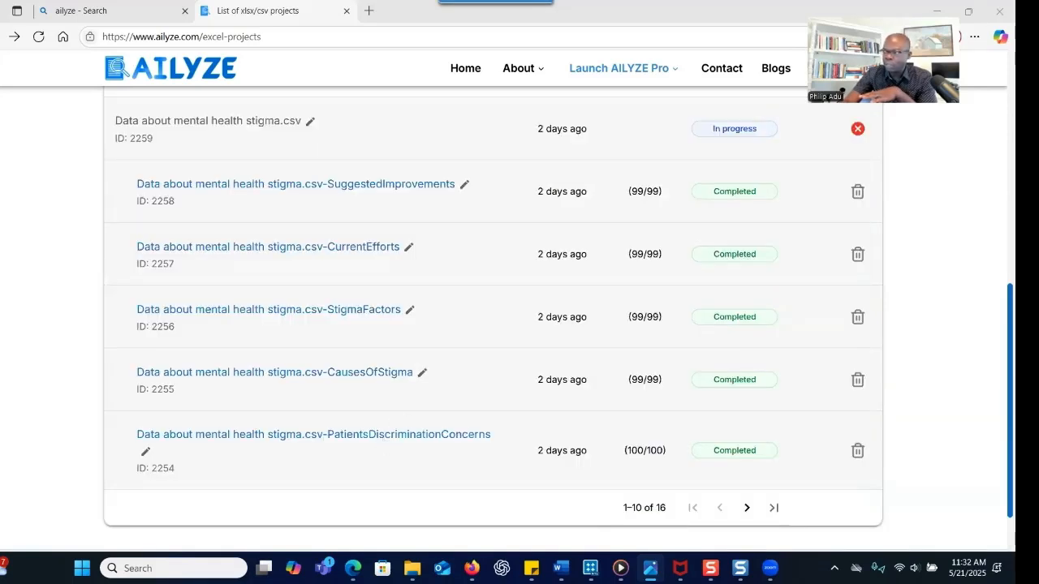
pyautogui.hotkey('alt', 'Tab')
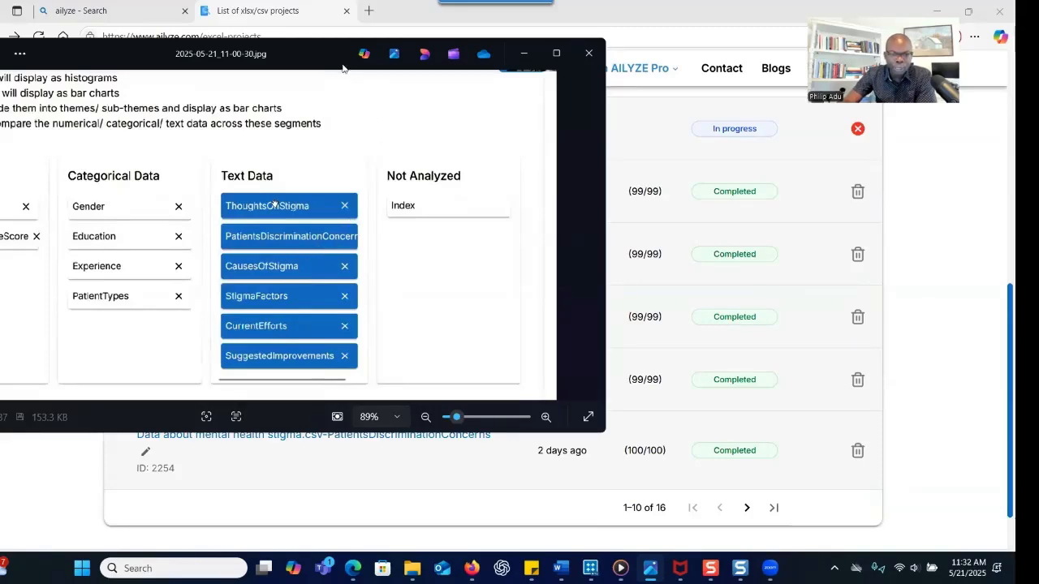
pyautogui.hotkey('alt', 'Tab')
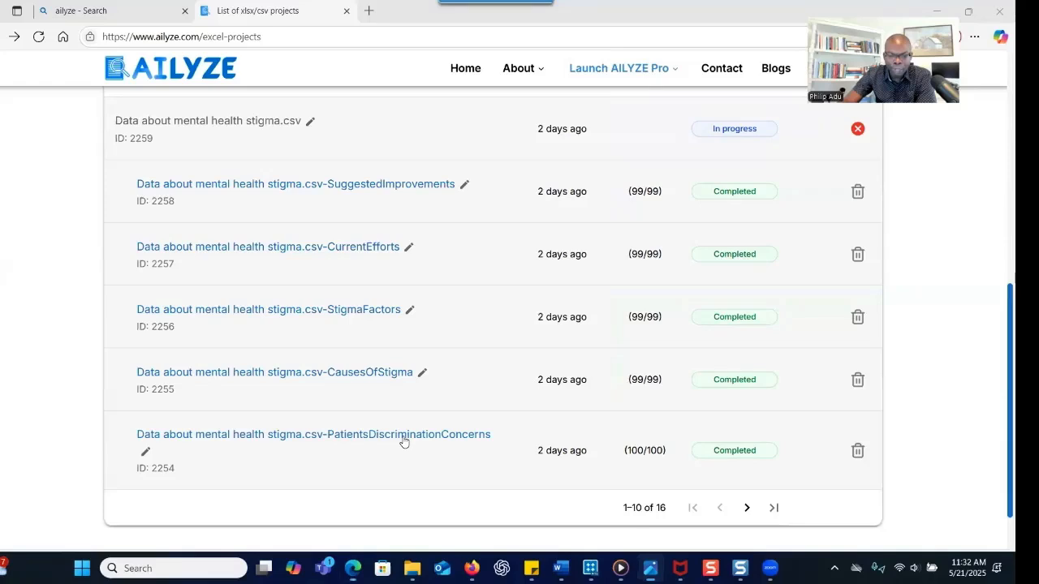
# Open the PatientsDiscriminationConcerns project report, dismissing the chart chat tip
pyautogui.click(403, 443)
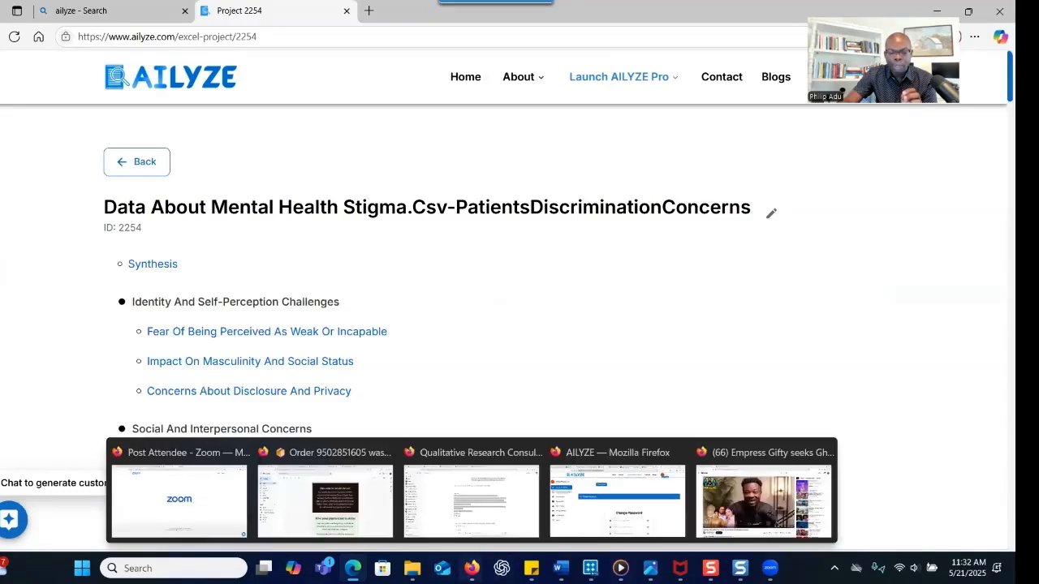
pyautogui.moveTo(471, 568)
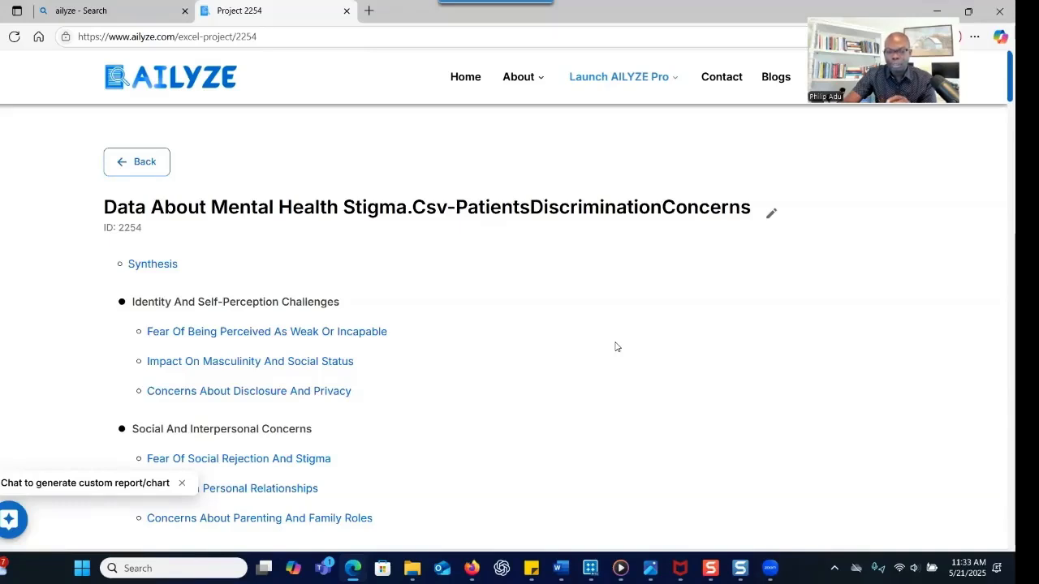
pyautogui.click(182, 483)
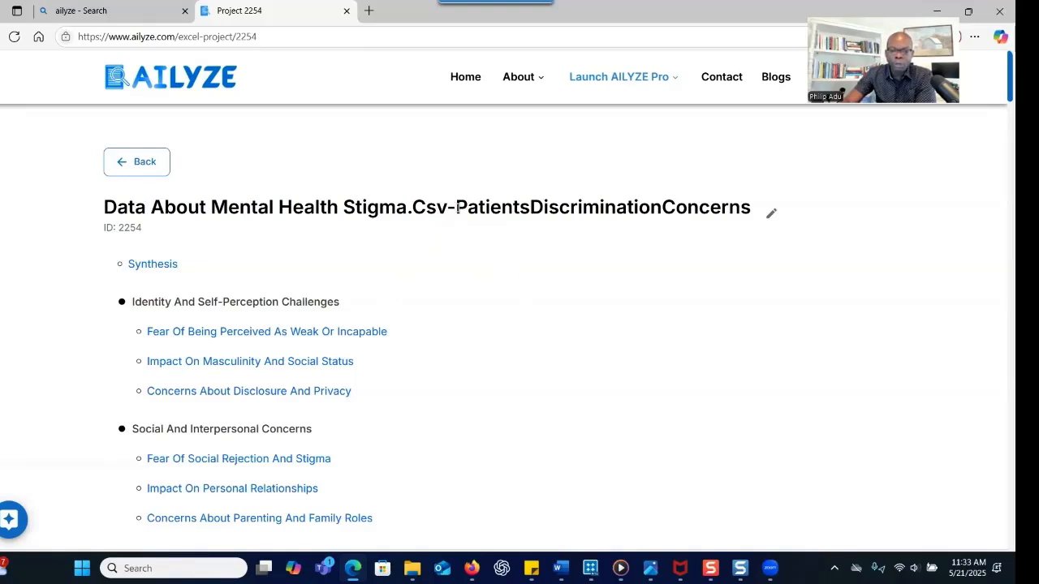
pyautogui.moveTo(457, 207); pyautogui.dragTo(741, 211)
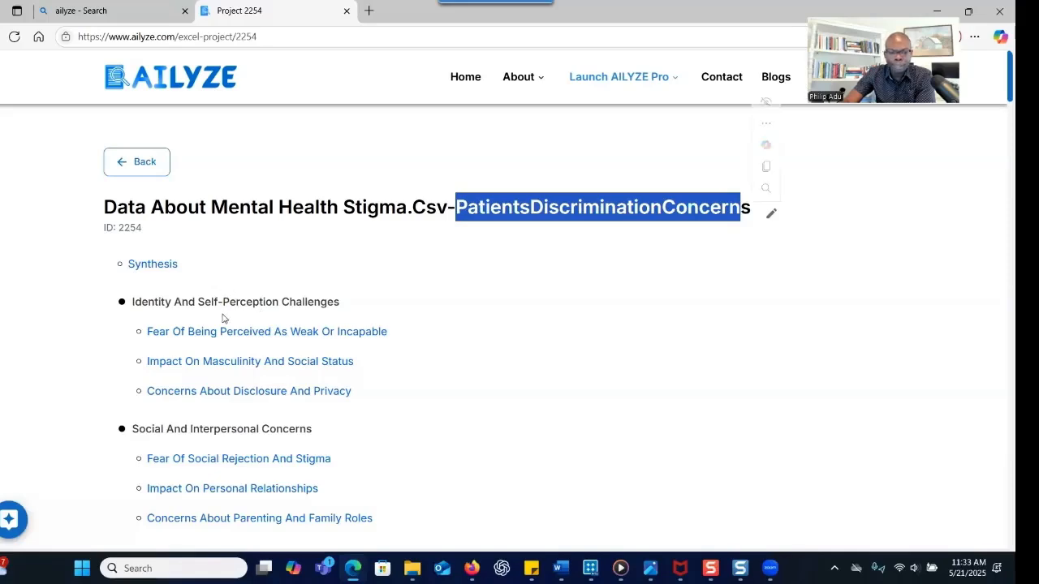
# Jump to the project's synthesis write-up and read through it
pyautogui.click(160, 271)
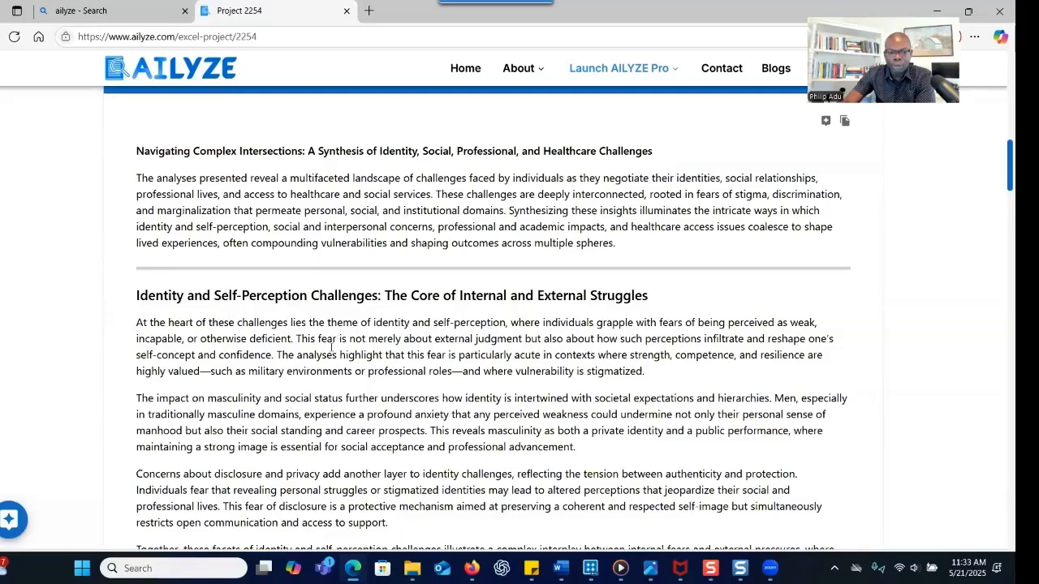
pyautogui.scroll(-5, 333, 341)
pyautogui.scroll(-4, 331, 348)
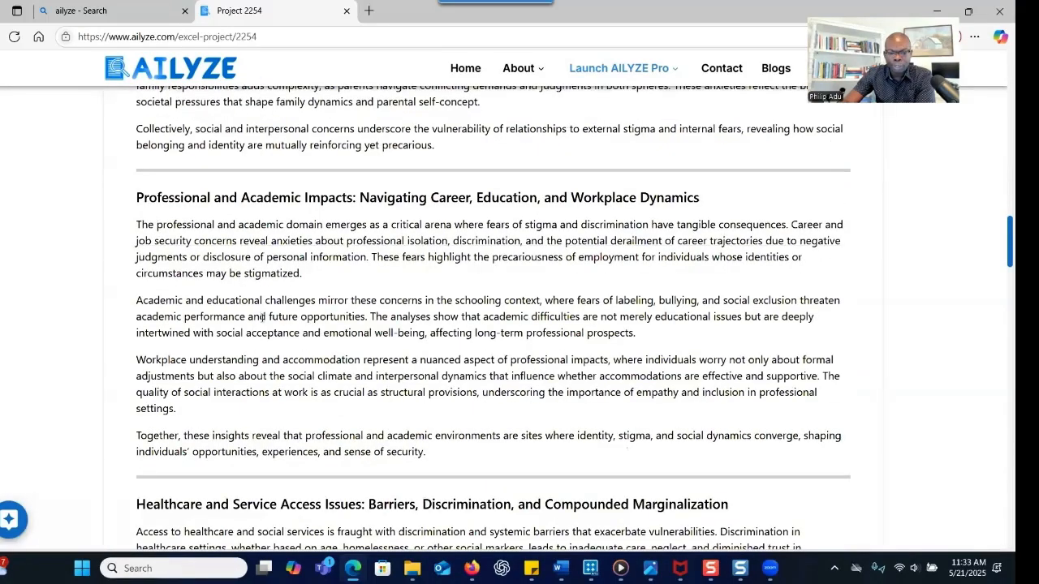
pyautogui.scroll(-2, 291, 302)
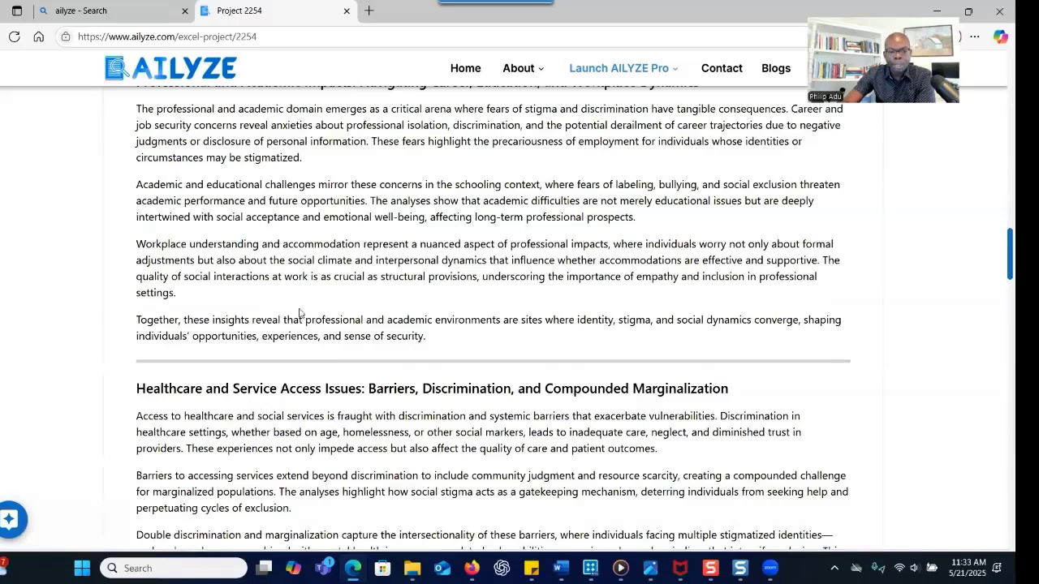
pyautogui.scroll(20, 307, 310)
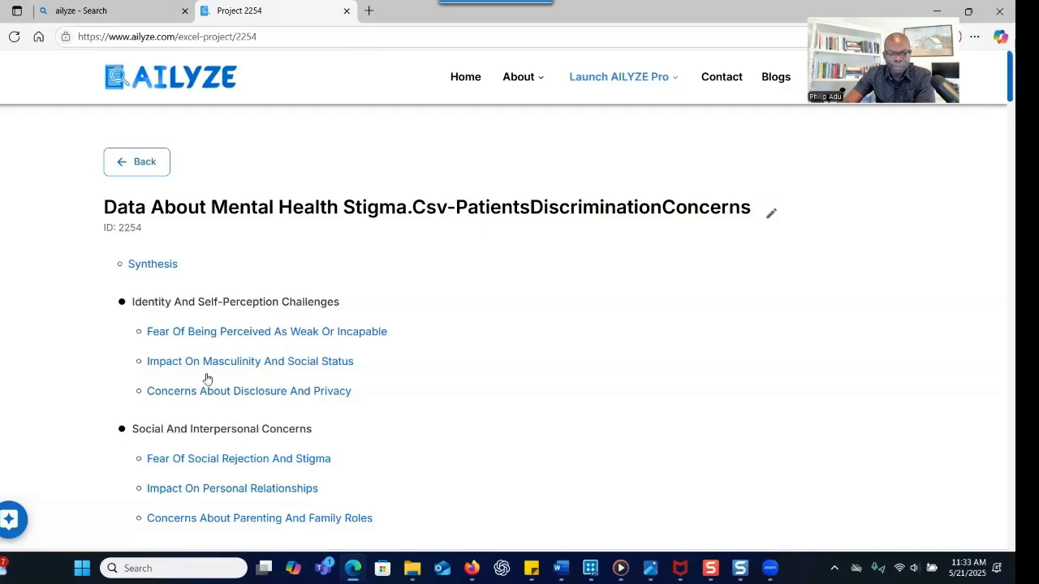
# Read the 'Fear Of Being Perceived As Weak Or Incapable' sub-theme, continuing down to the theme frequency chart
pyautogui.click(208, 335)
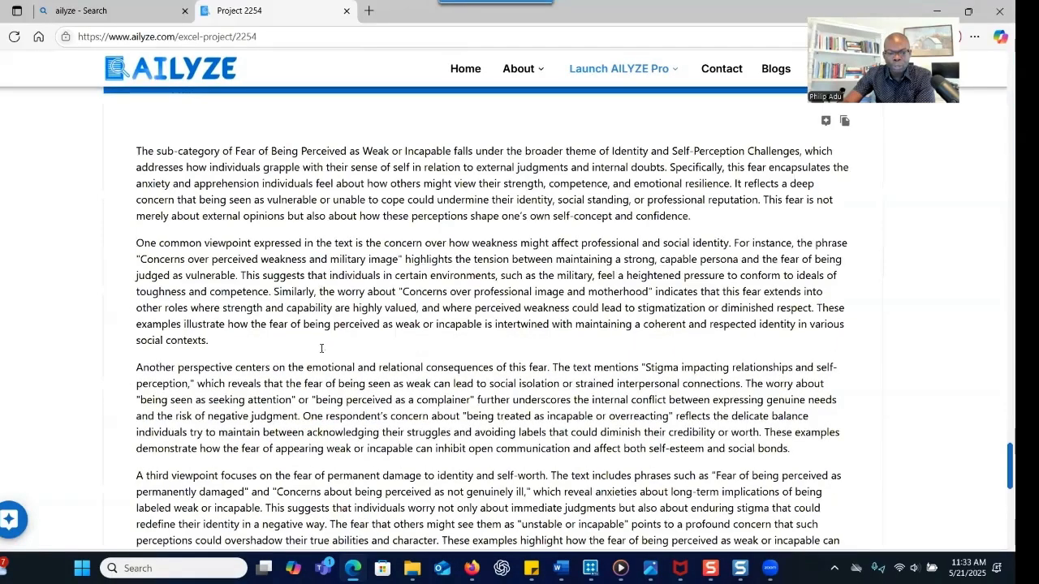
pyautogui.scroll(15, 324, 345)
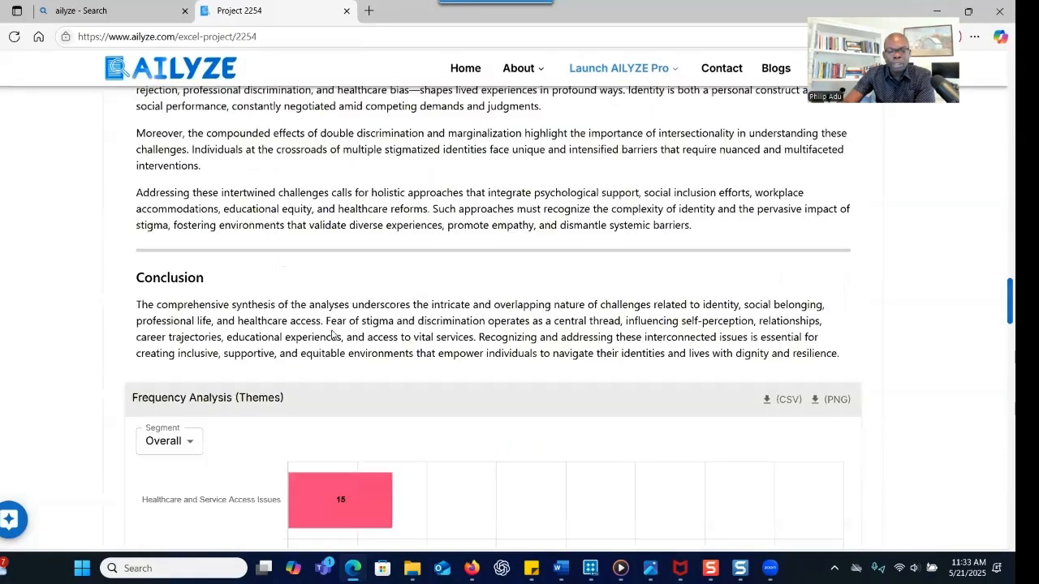
pyautogui.scroll(10, 334, 333)
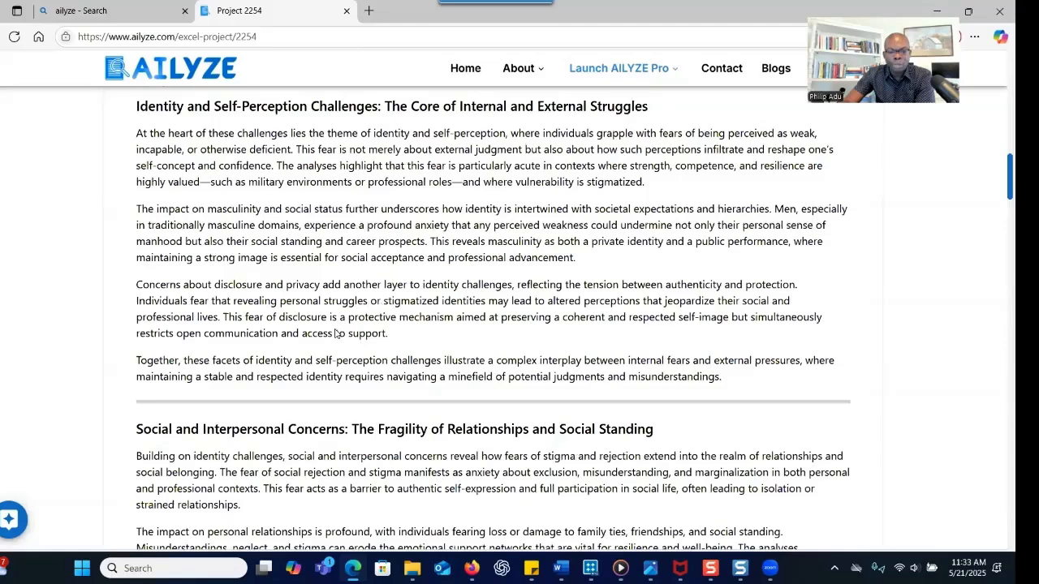
pyautogui.scroll(10, 335, 333)
pyautogui.scroll(-8, 341, 331)
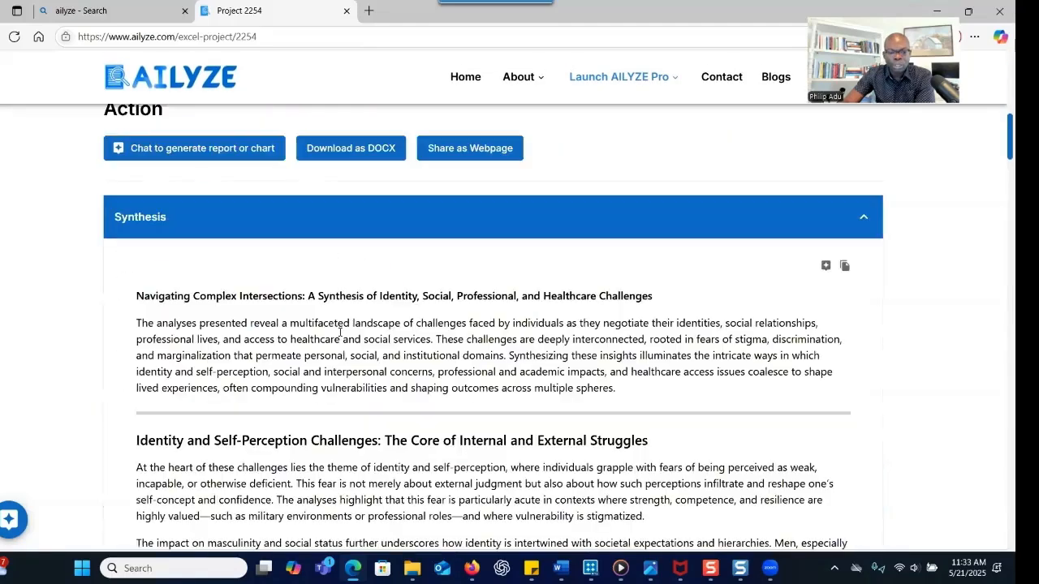
pyautogui.scroll(-8, 339, 336)
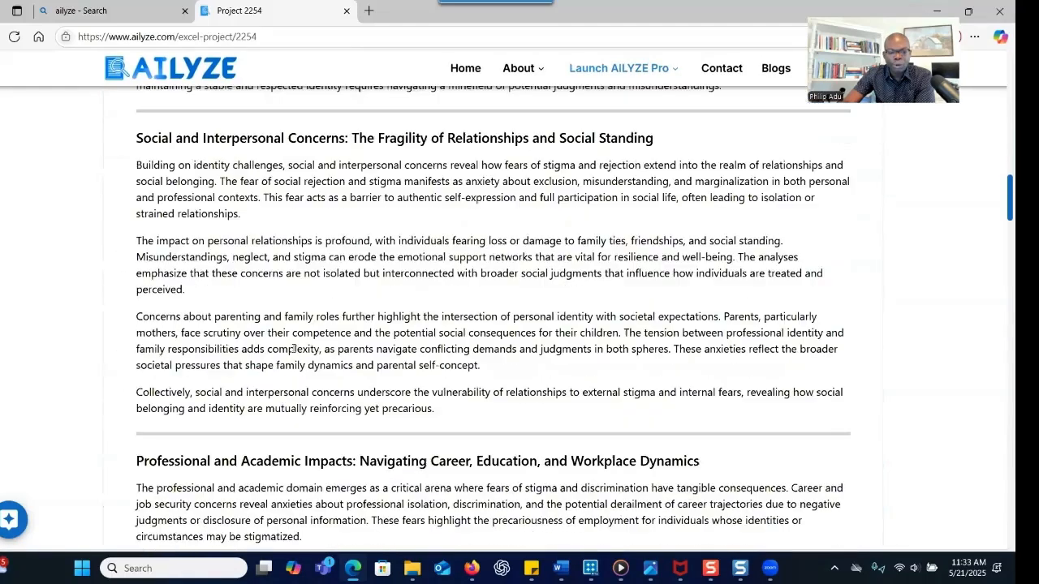
pyautogui.scroll(-5, 294, 351)
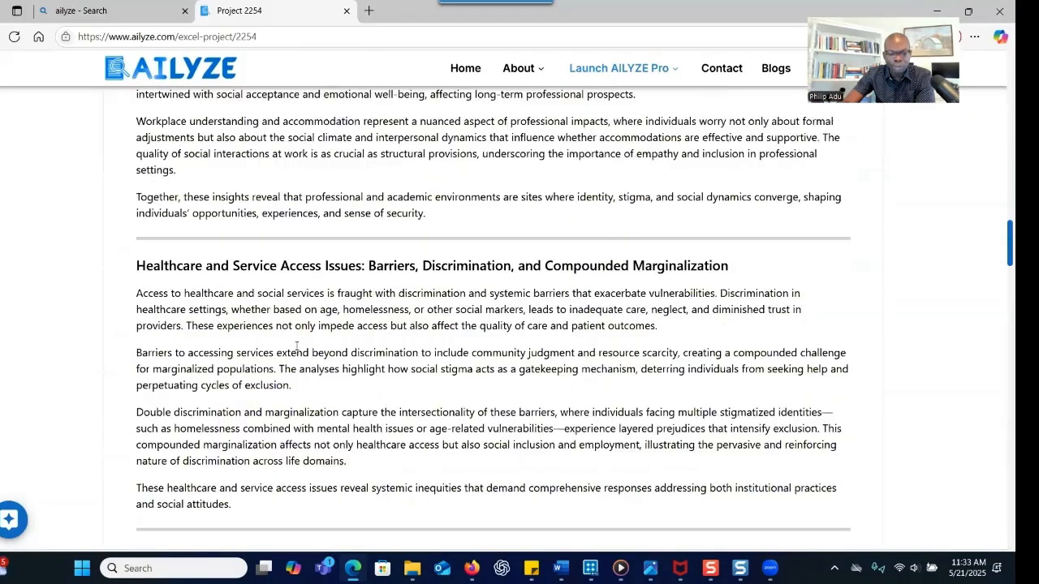
pyautogui.scroll(-5, 297, 349)
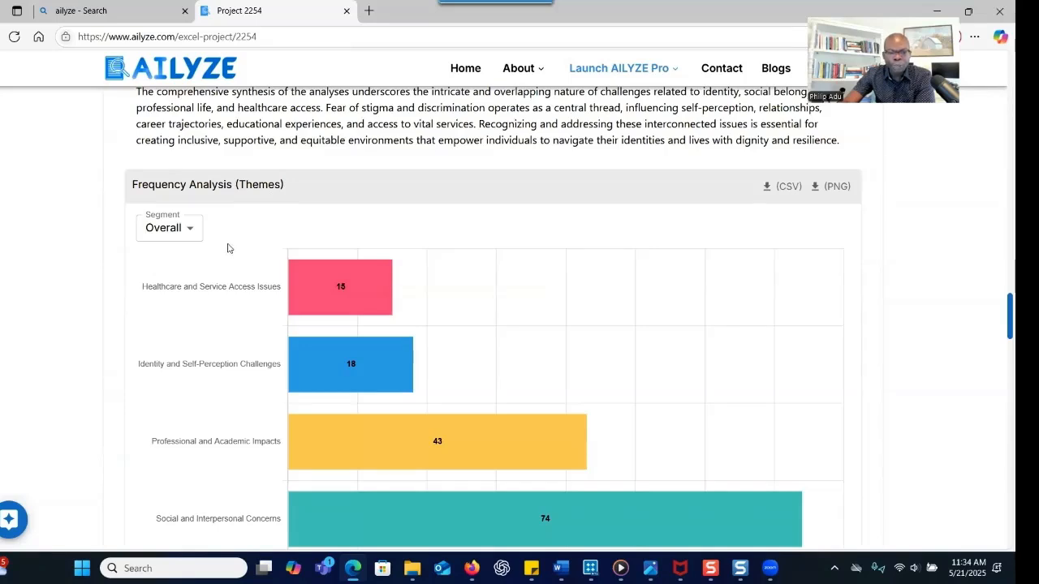
# Segment the theme frequency chart by Gender and inspect the counts
pyautogui.moveTo(319, 286)
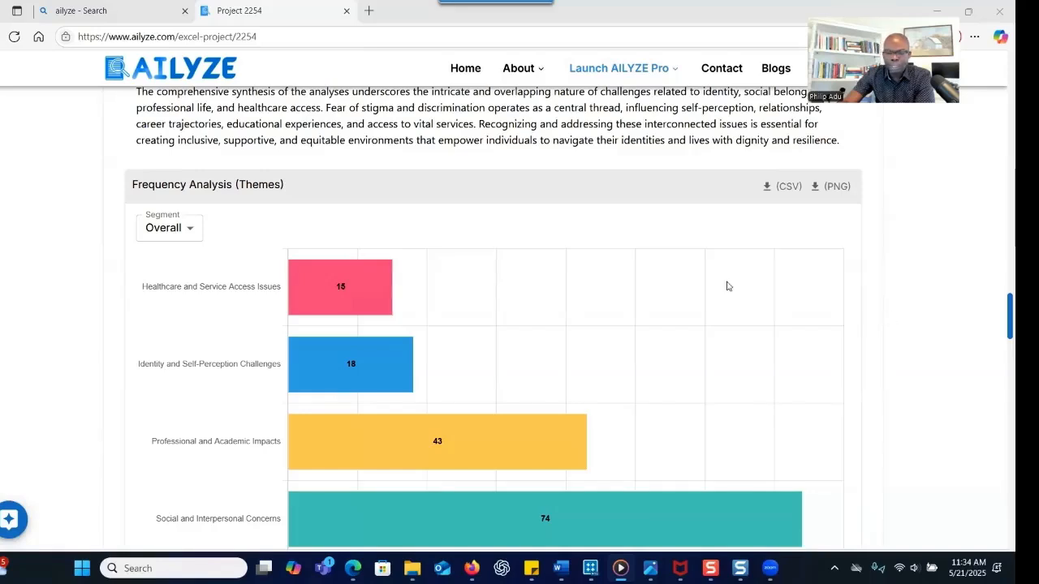
pyautogui.click(181, 231)
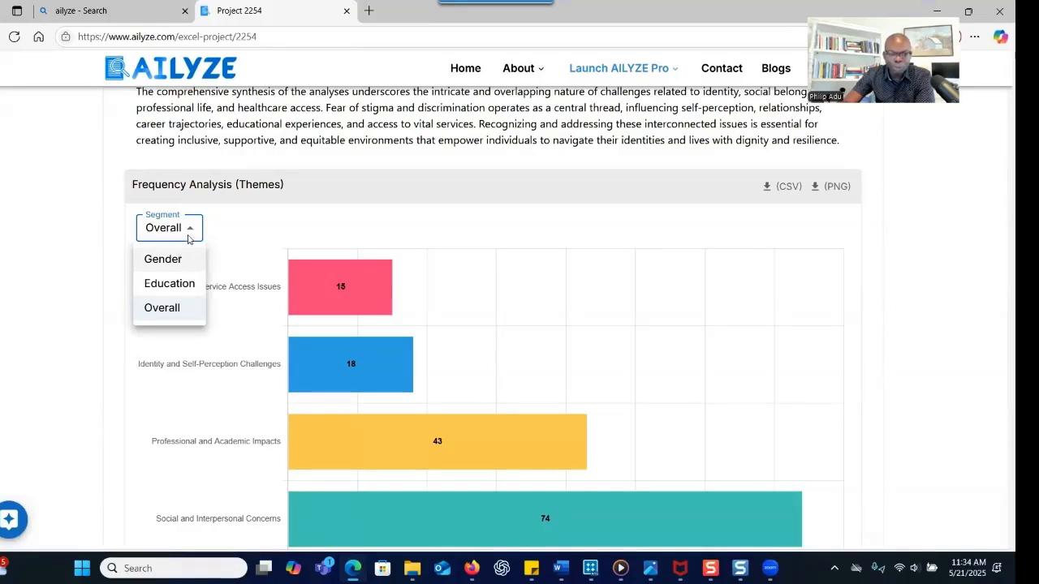
pyautogui.click(183, 260)
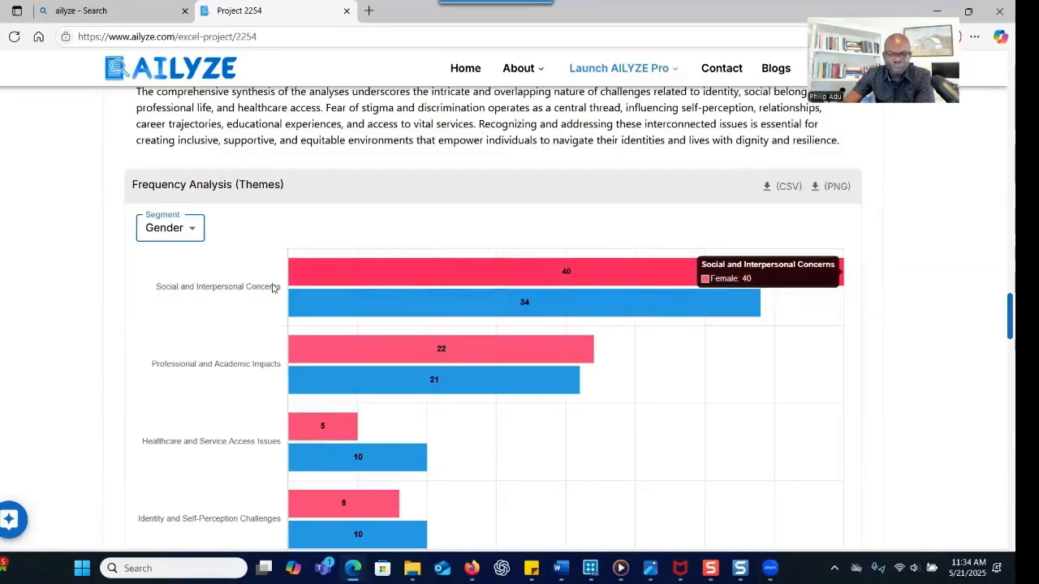
pyautogui.moveTo(410, 311)
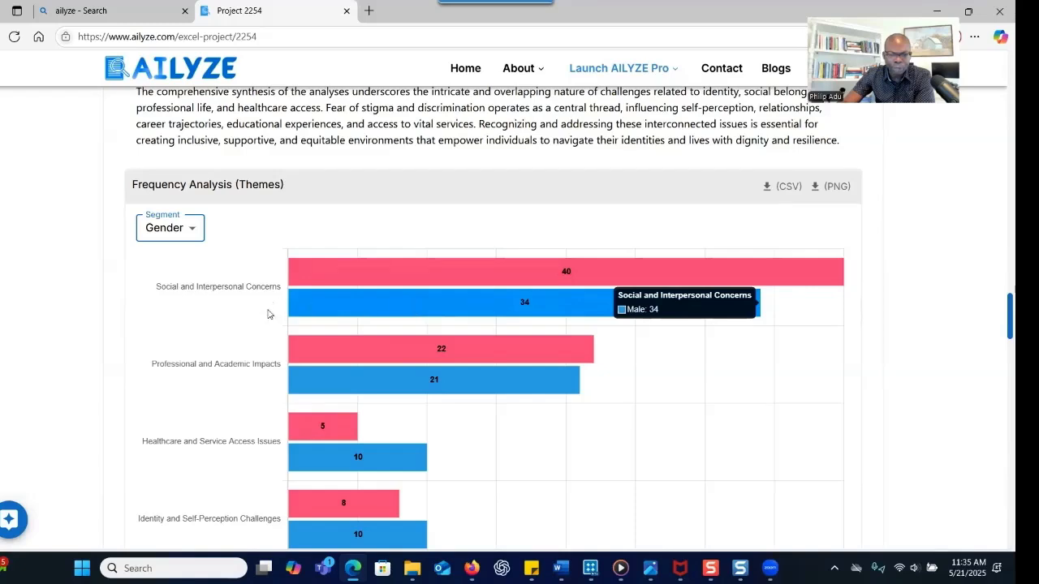
pyautogui.moveTo(331, 380)
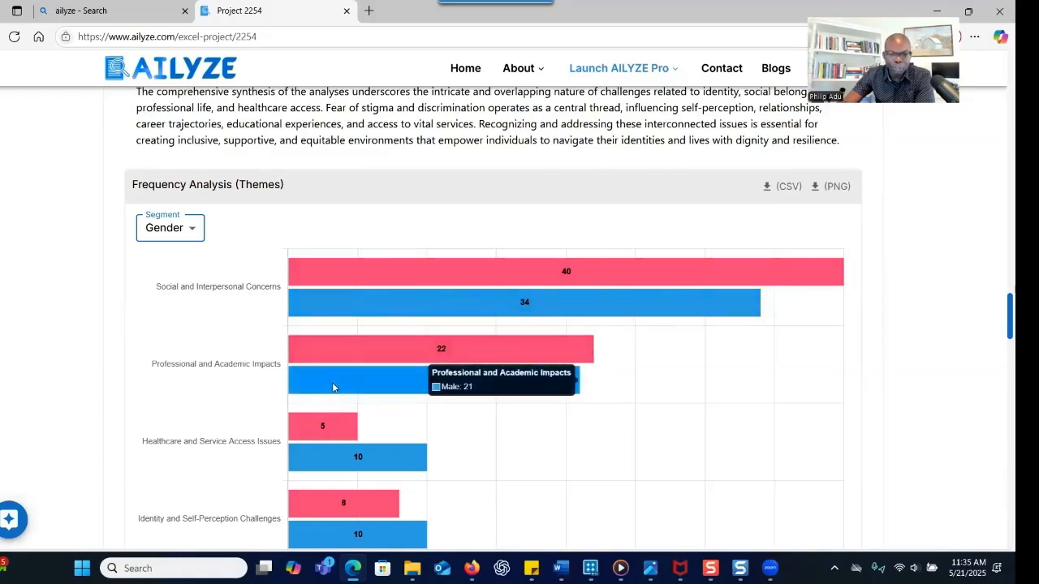
pyautogui.moveTo(334, 294)
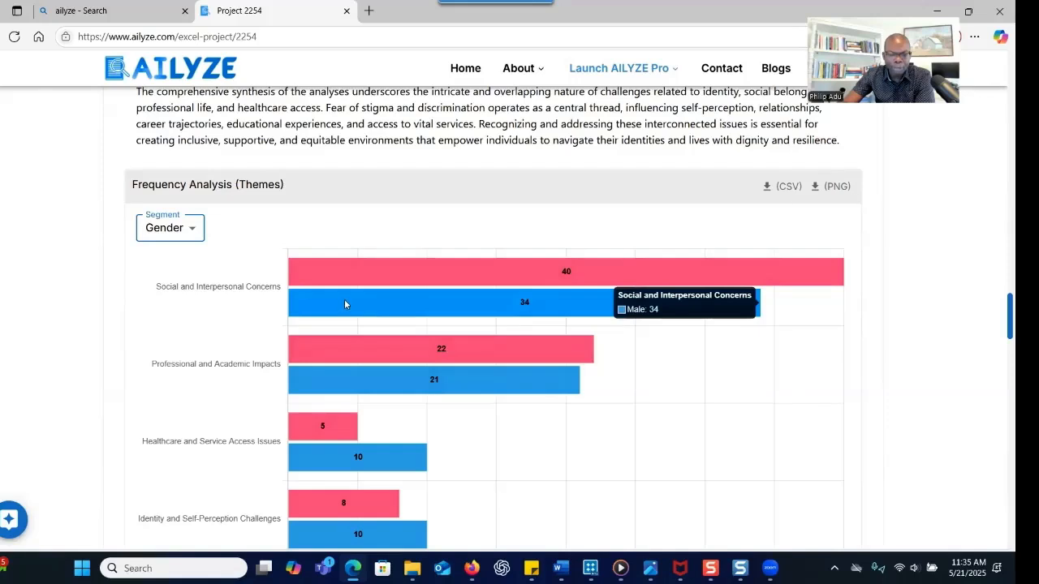
pyautogui.moveTo(333, 349)
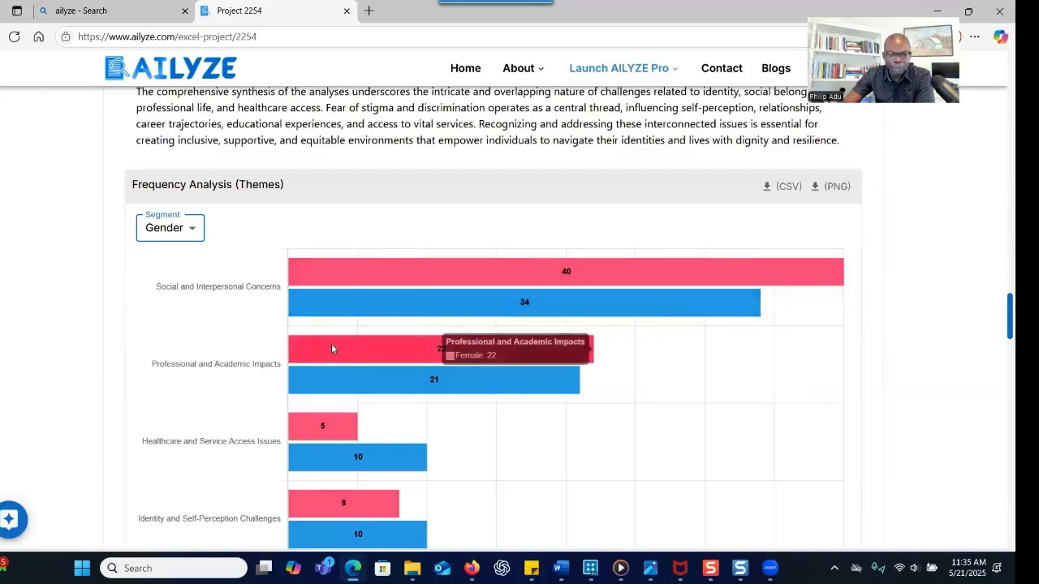
# Return the themes chart to Overall counts, then segment it by Education
pyautogui.click(172, 228)
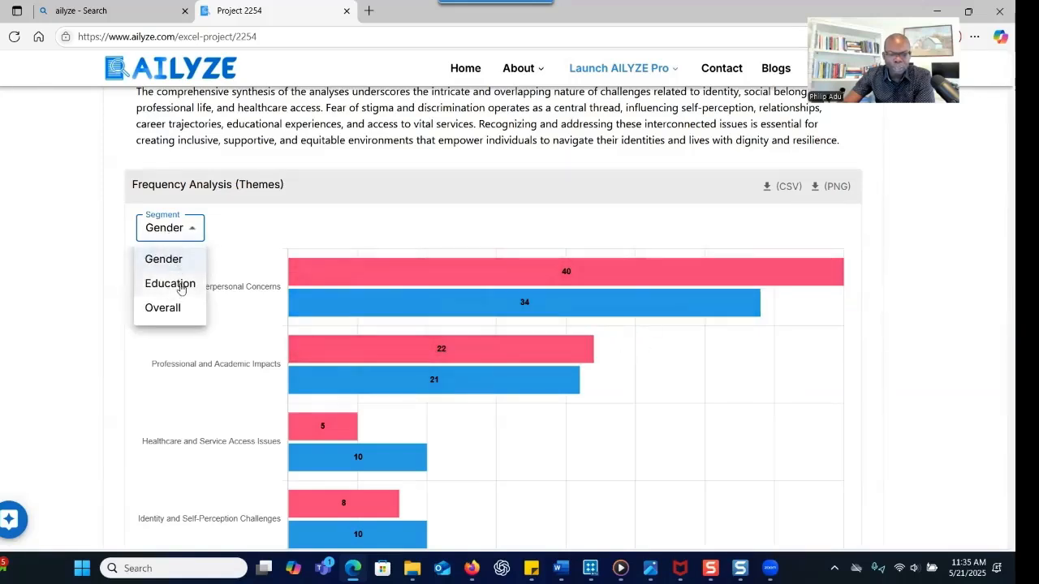
pyautogui.click(178, 309)
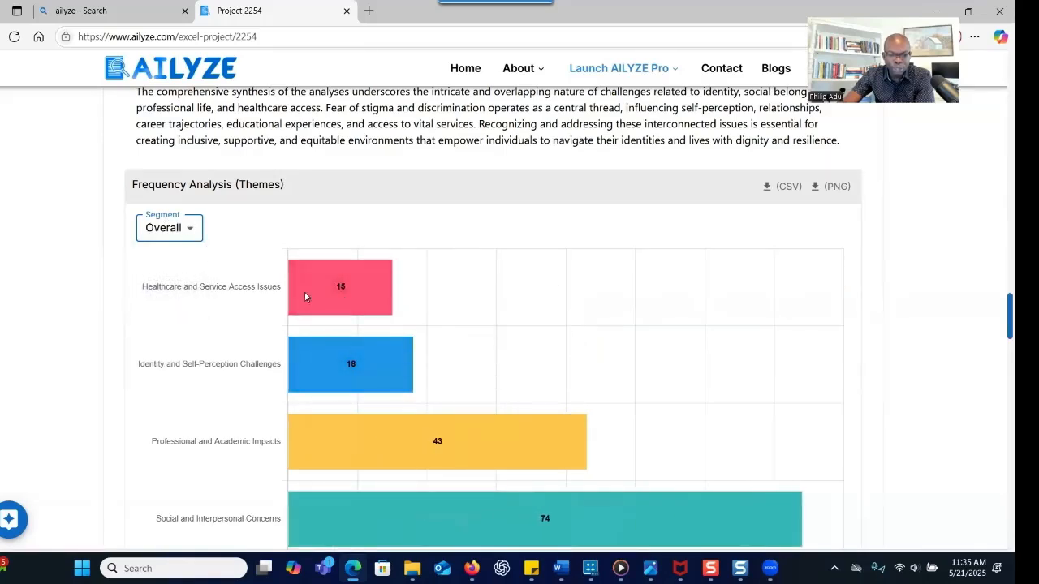
pyautogui.scroll(-1, 344, 381)
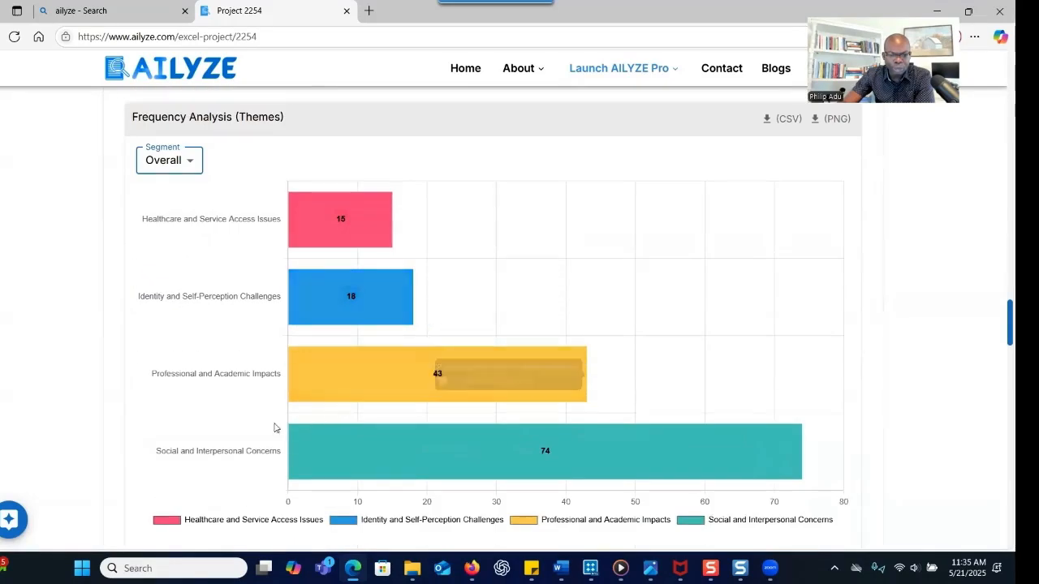
pyautogui.click(168, 166)
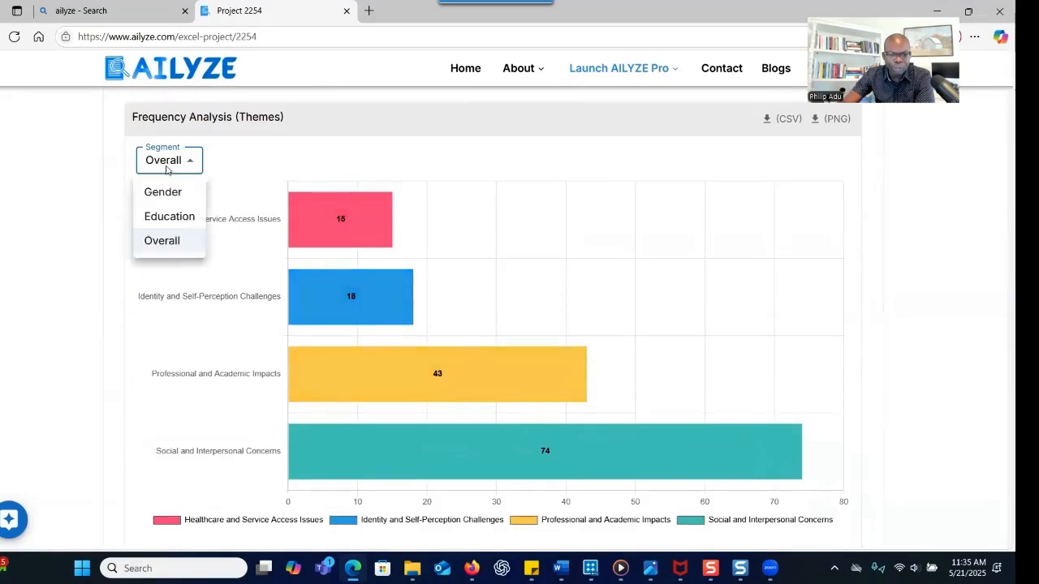
pyautogui.click(170, 224)
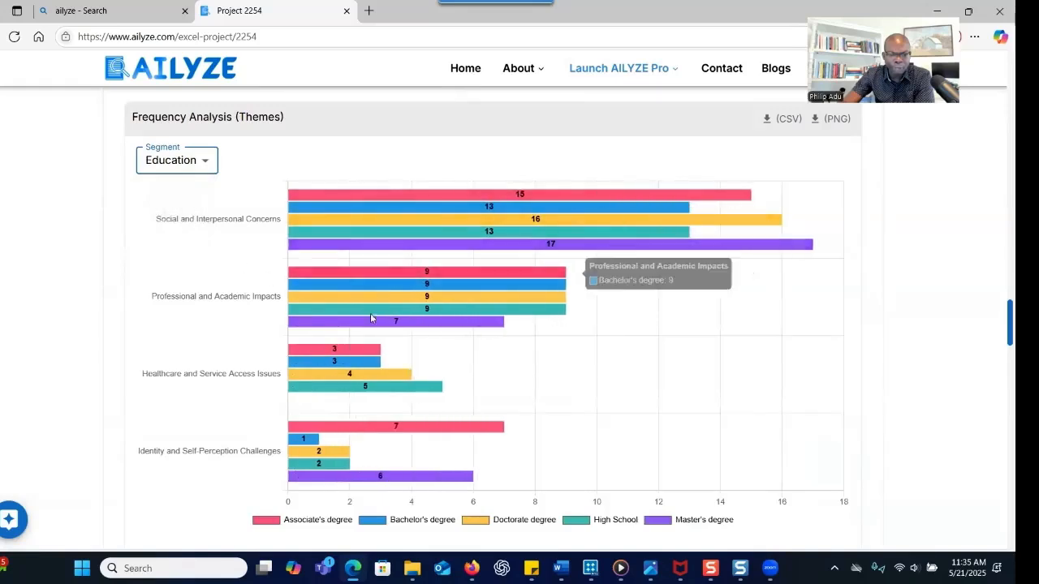
pyautogui.scroll(2, 779, 280)
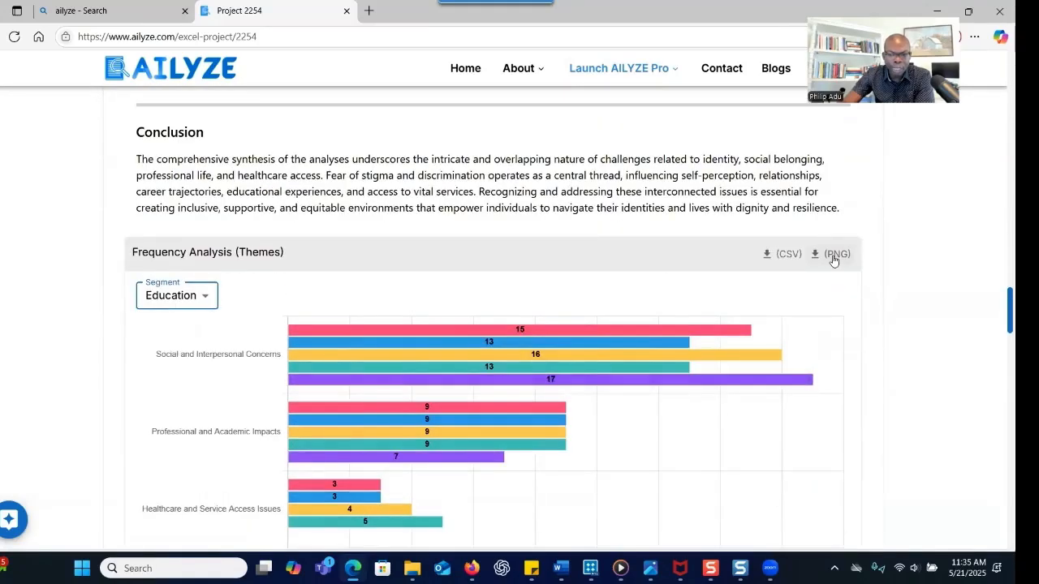
pyautogui.scroll(-1, 744, 280)
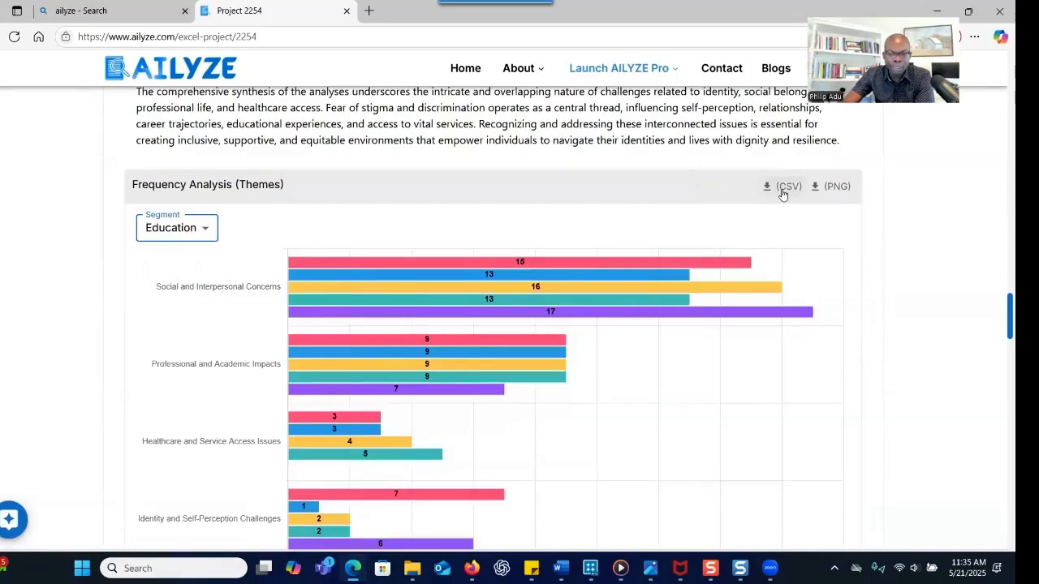
pyautogui.scroll(-5, 508, 257)
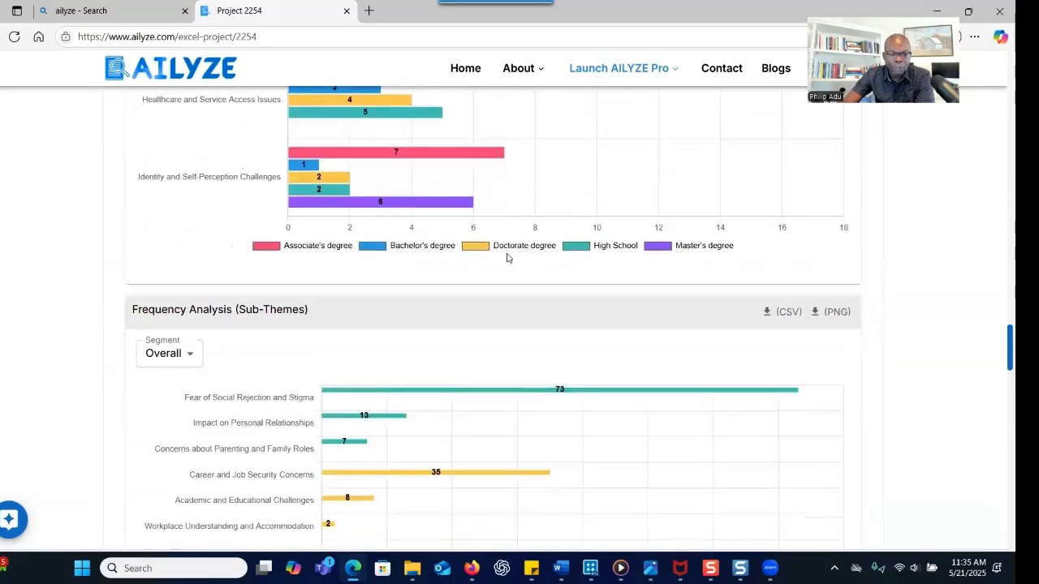
# Segment the sub-theme frequency chart by Gender, then Education, then Gender again
pyautogui.scroll(-1, 507, 257)
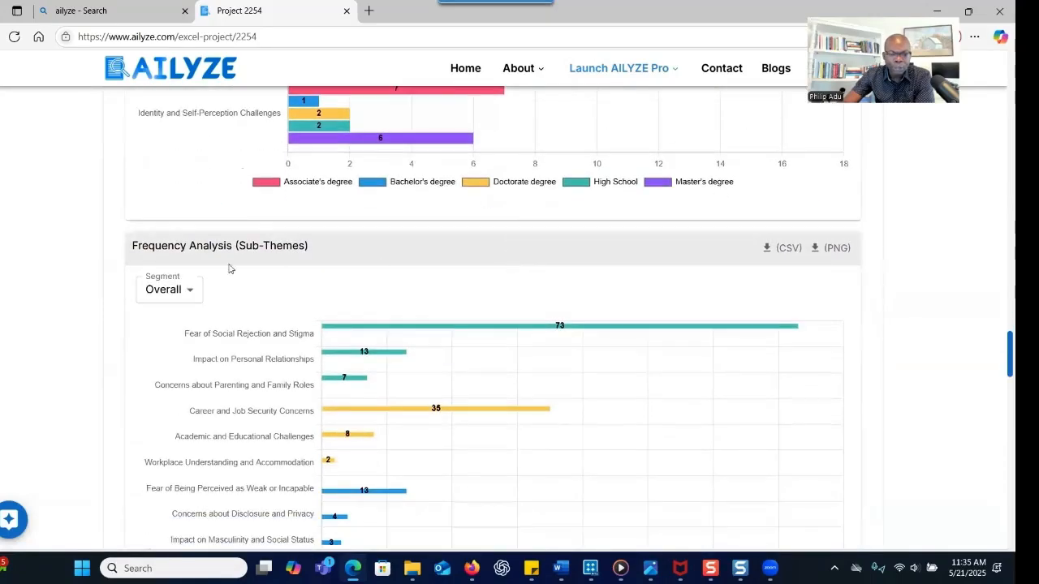
pyautogui.click(186, 290)
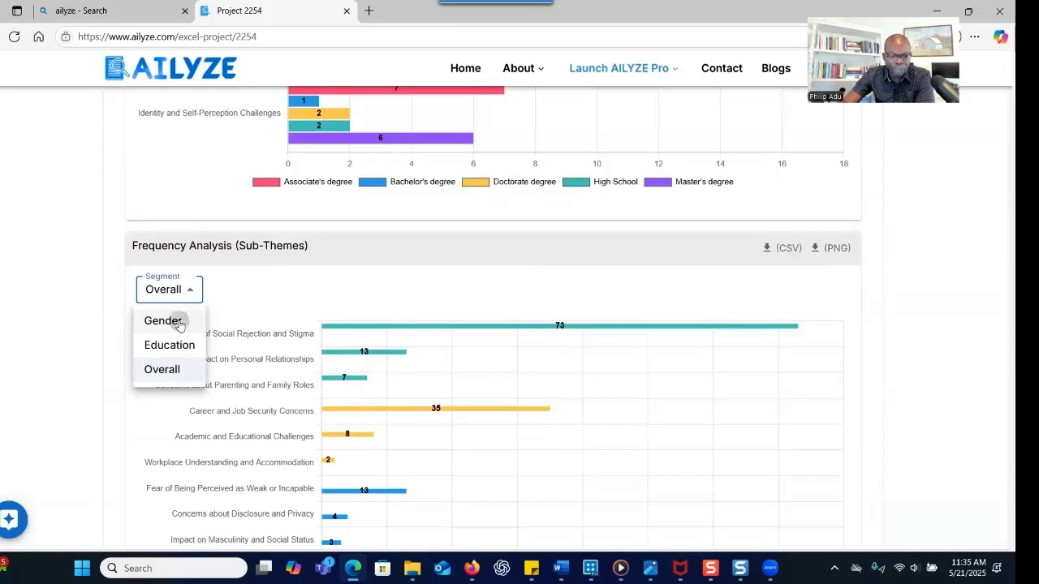
pyautogui.click(179, 323)
pyautogui.click(191, 290)
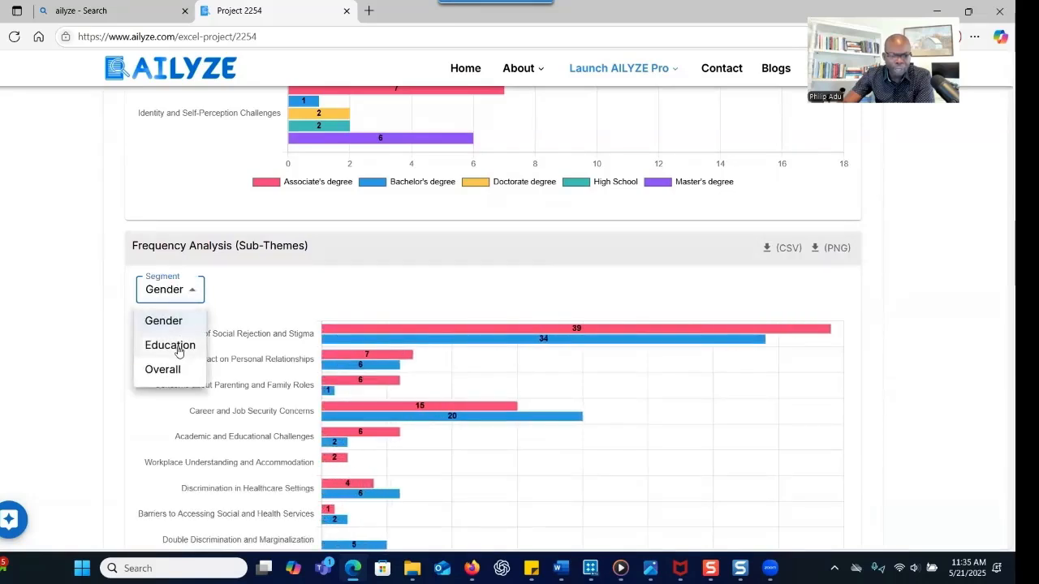
pyautogui.click(179, 347)
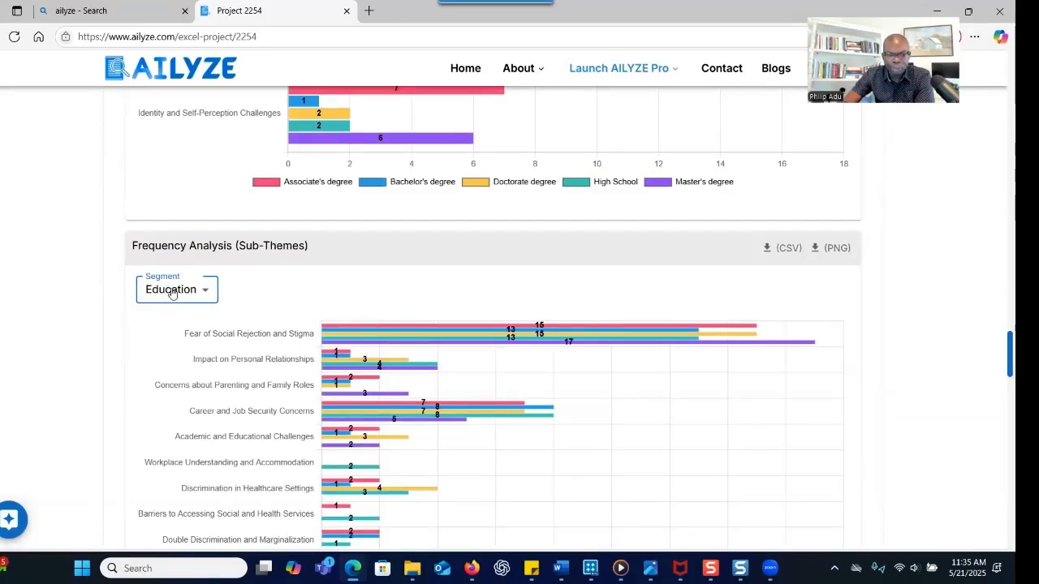
pyautogui.click(170, 293)
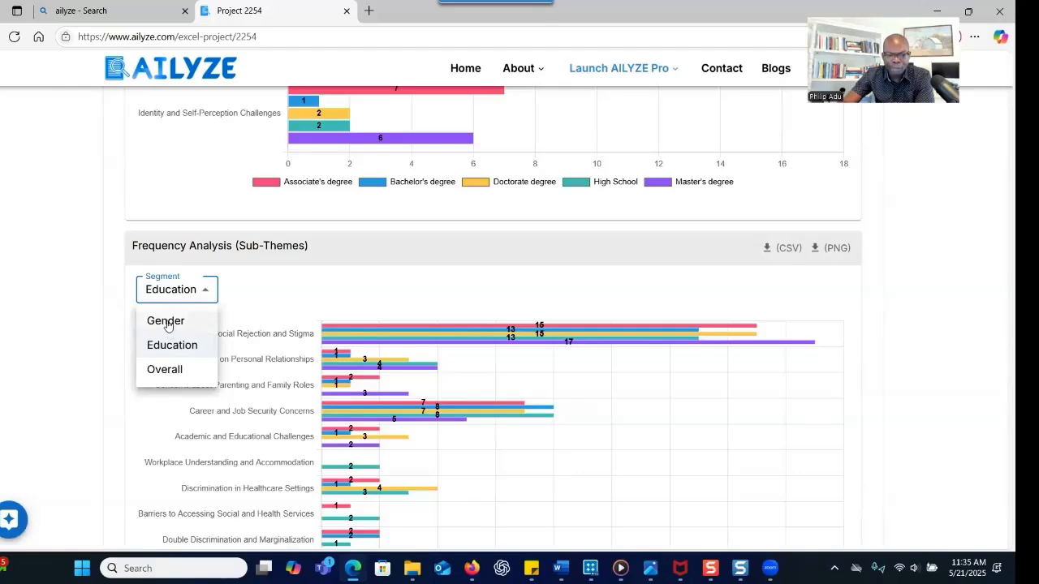
pyautogui.click(167, 322)
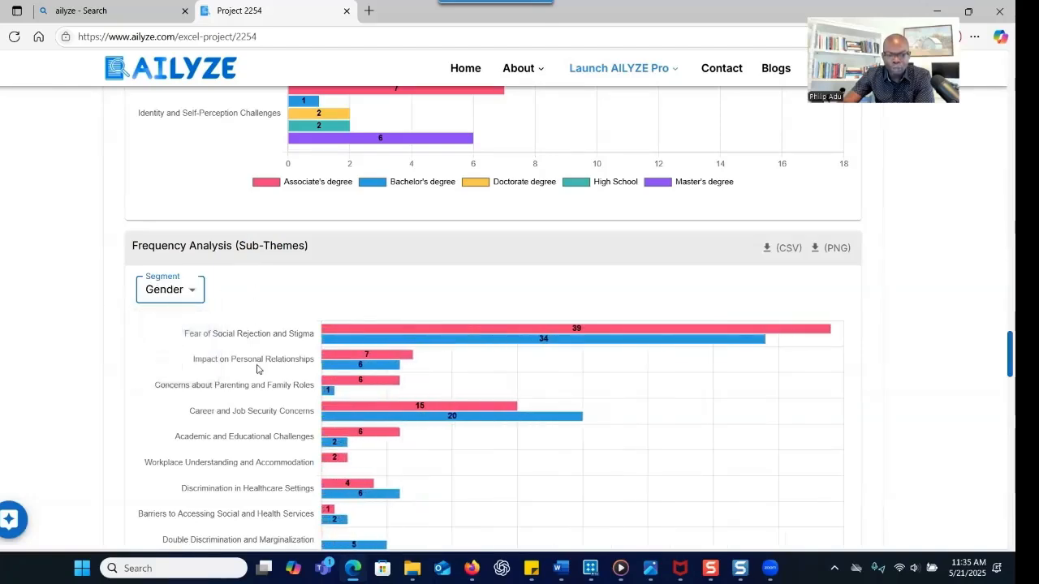
pyautogui.scroll(-7, 256, 357)
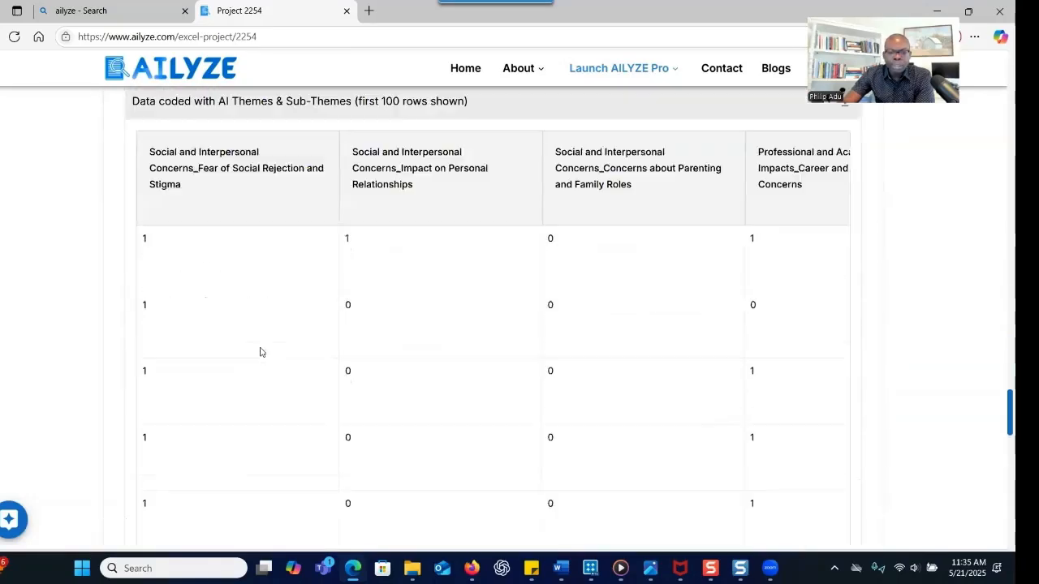
# Scroll past the AI-coded themes table to the Fear of Being Perceived as Weak or Incapable section
pyautogui.scroll(2, 262, 350)
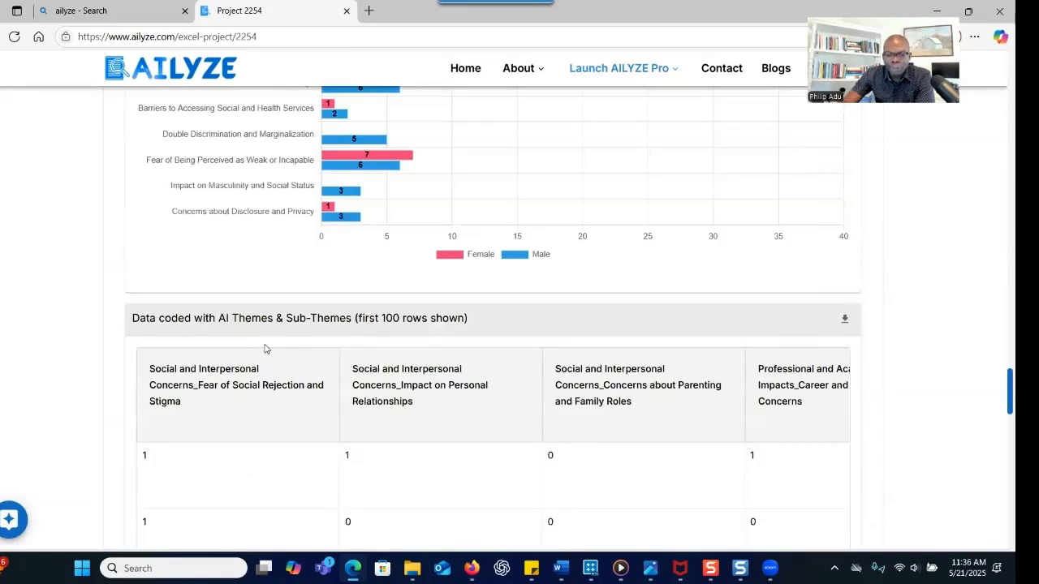
pyautogui.scroll(-2, 264, 349)
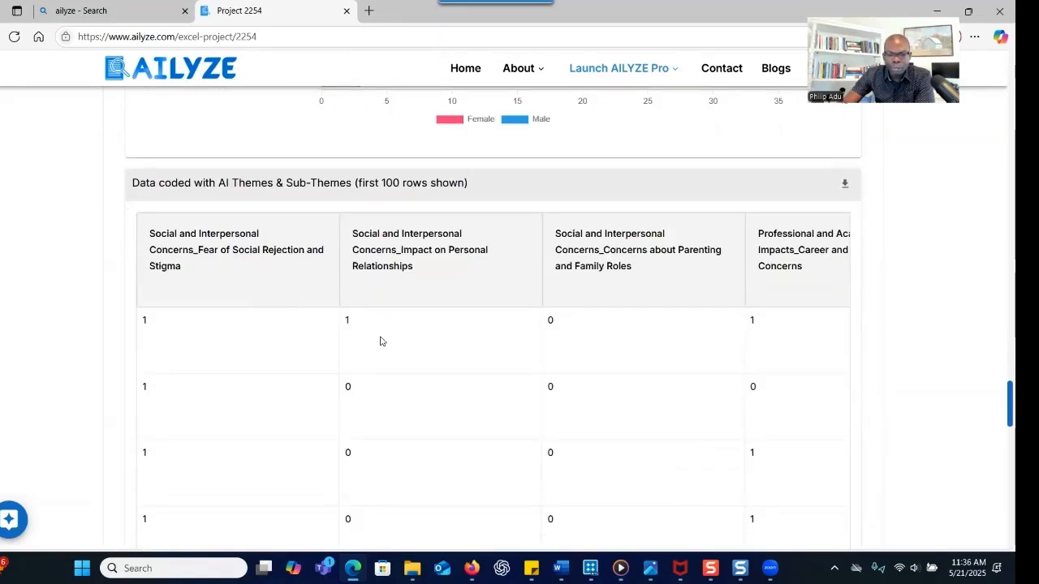
pyautogui.scroll(-10, 522, 364)
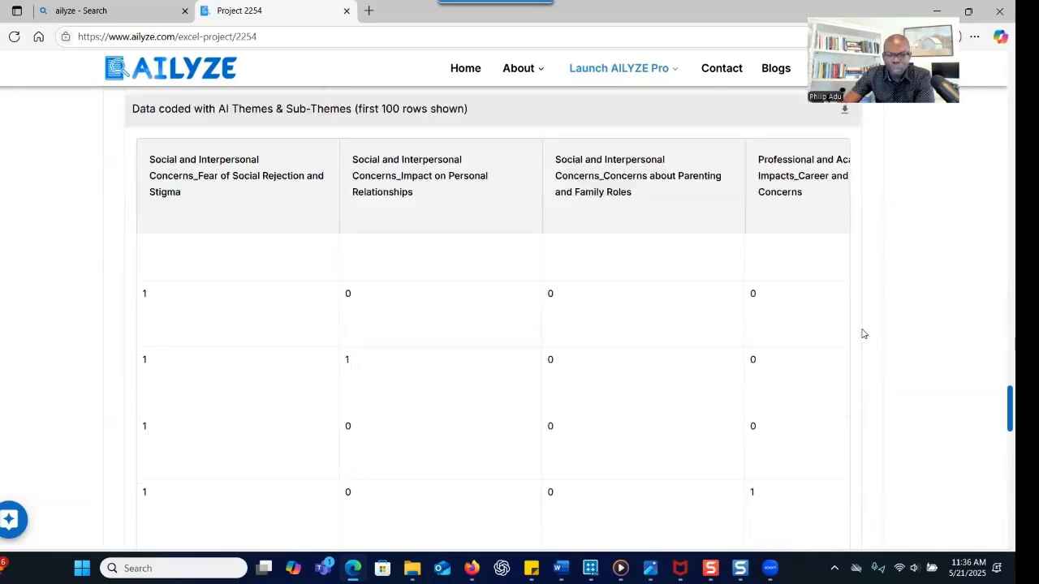
pyautogui.scroll(-2, 299, 243)
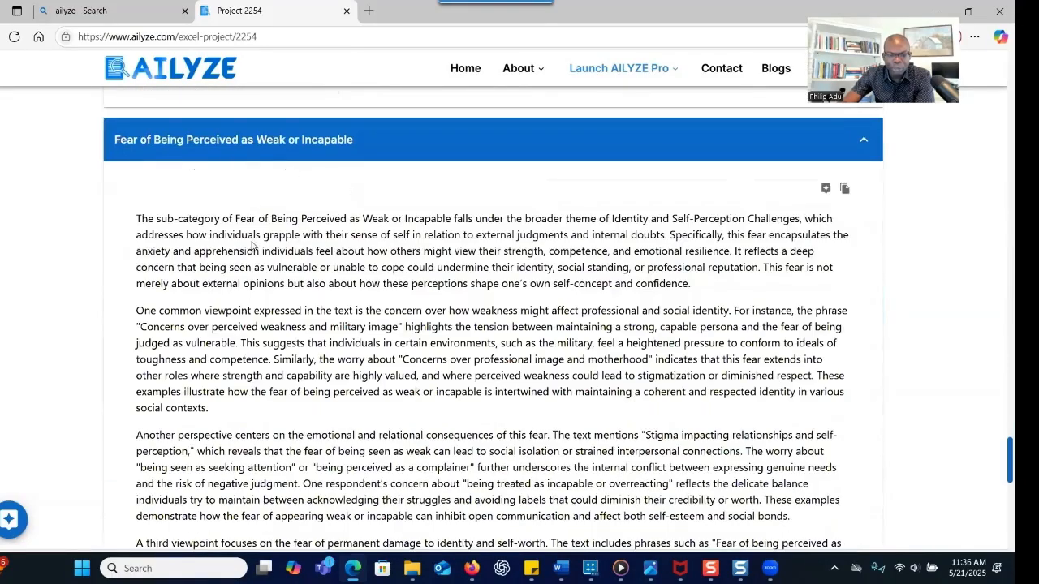
# Expand and read the Impact on Masculinity and Social Status write-up
pyautogui.scroll(-1, 253, 245)
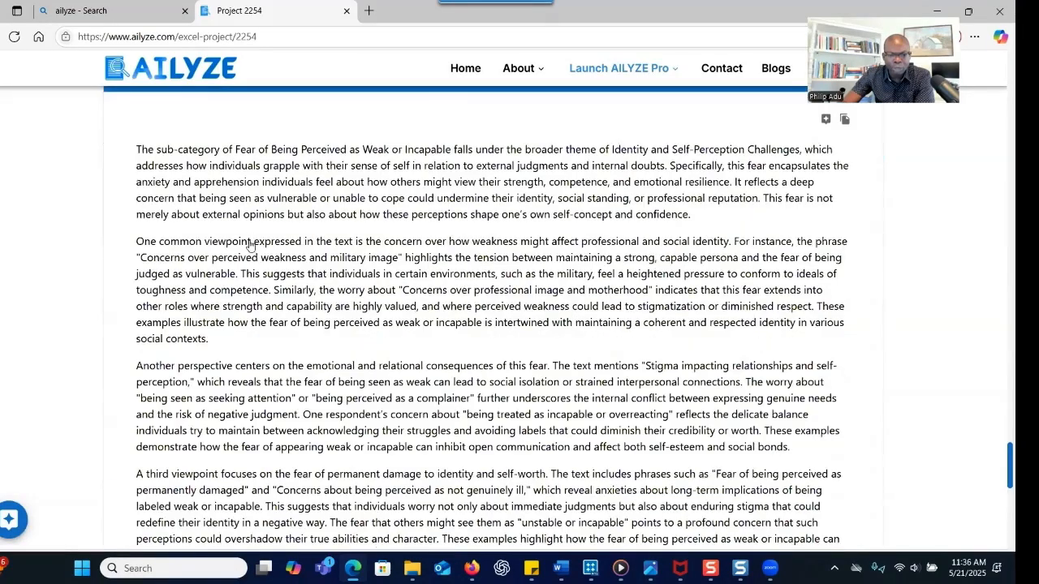
pyautogui.scroll(-5, 251, 243)
pyautogui.click(251, 241)
pyautogui.scroll(-1, 329, 276)
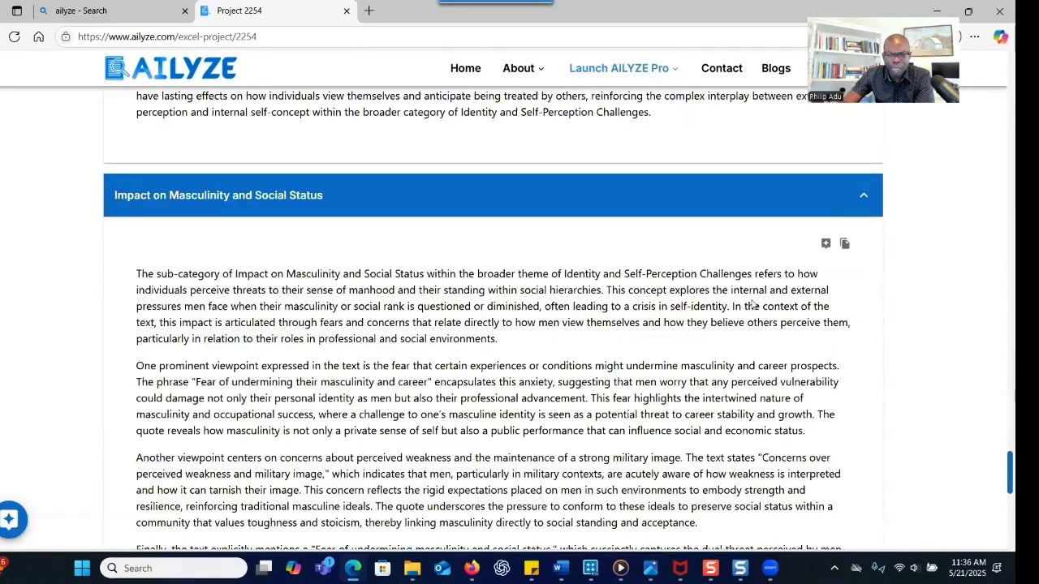
pyautogui.scroll(1, 842, 308)
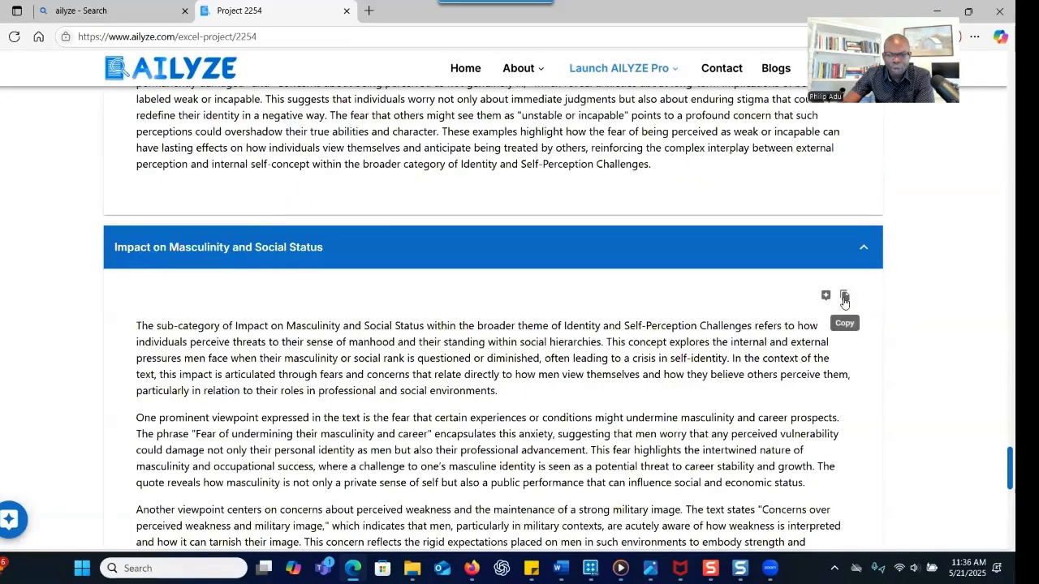
pyautogui.scroll(-8, 430, 316)
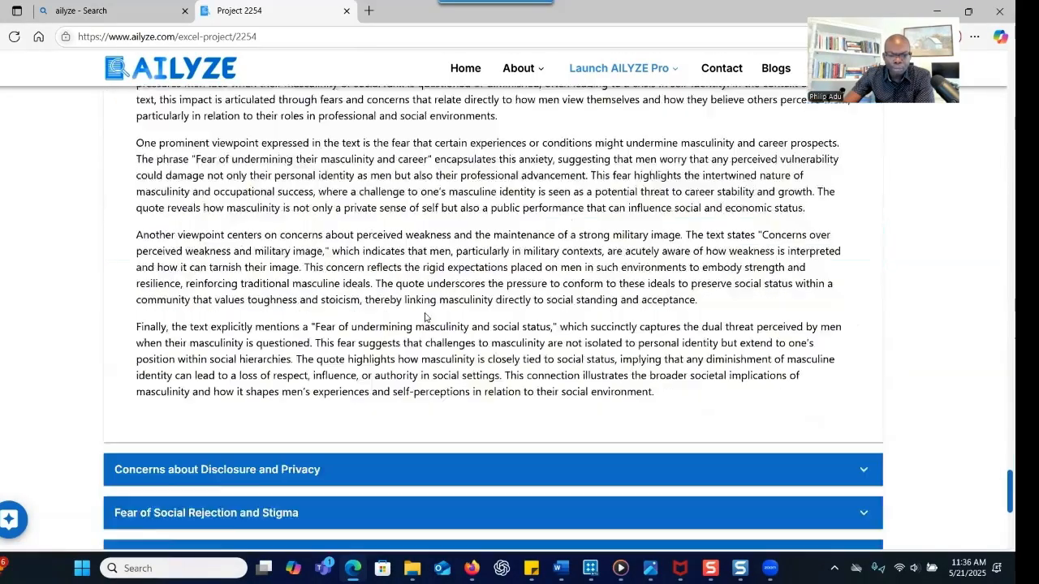
pyautogui.scroll(-2, 427, 318)
# Return to the top of the report and select 'PatientsDiscriminationConcerns' in the project title
pyautogui.scroll(5, 428, 316)
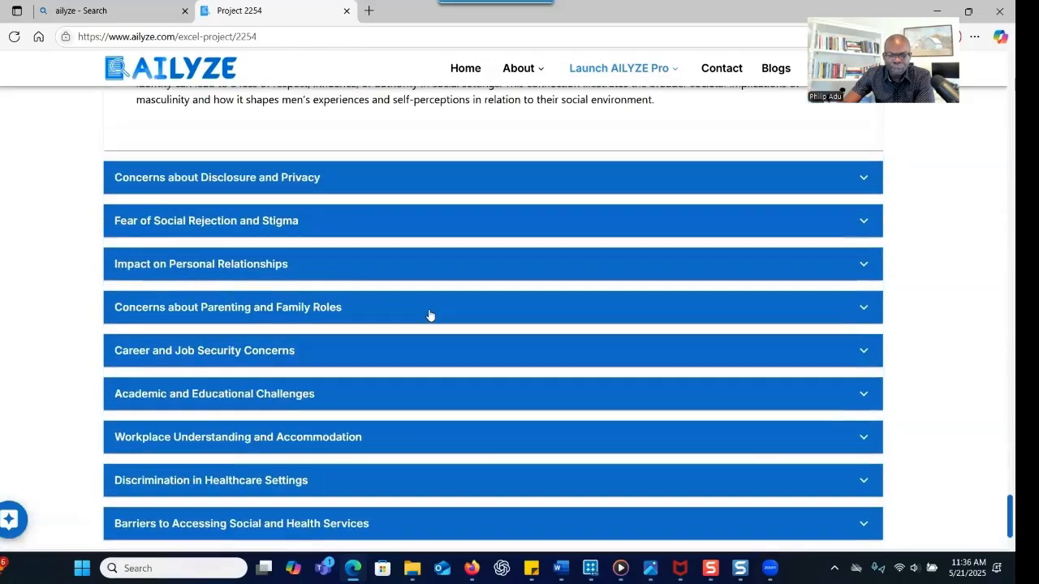
pyautogui.scroll(5, 434, 304)
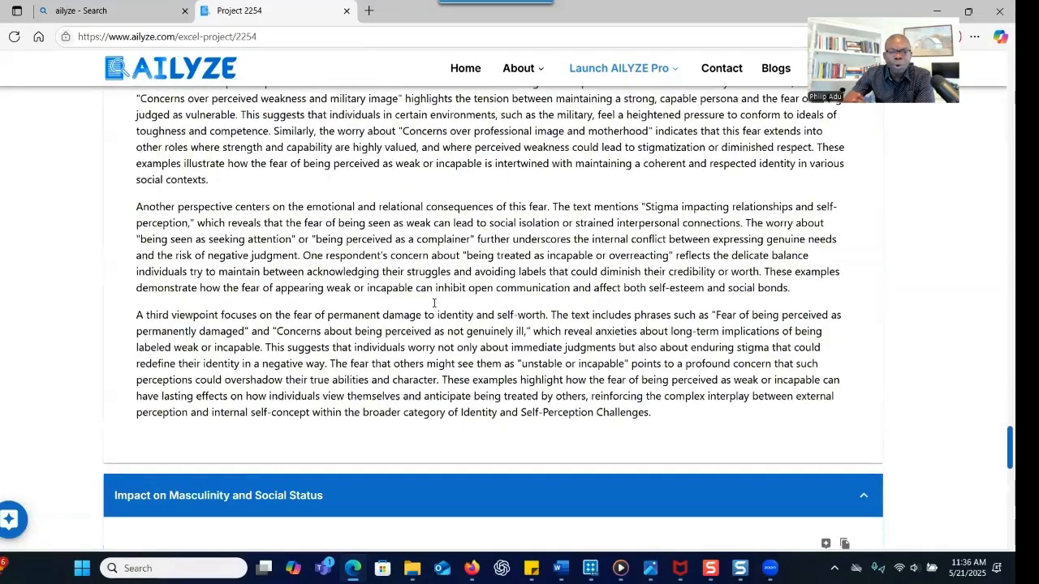
pyautogui.scroll(10, 434, 304)
pyautogui.scroll(15, 434, 303)
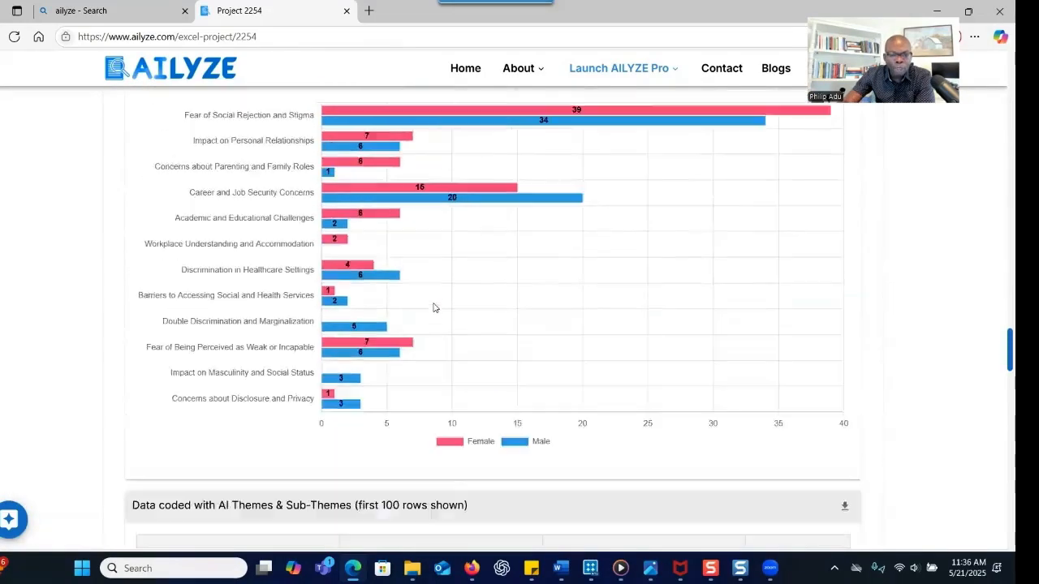
pyautogui.scroll(6, 435, 303)
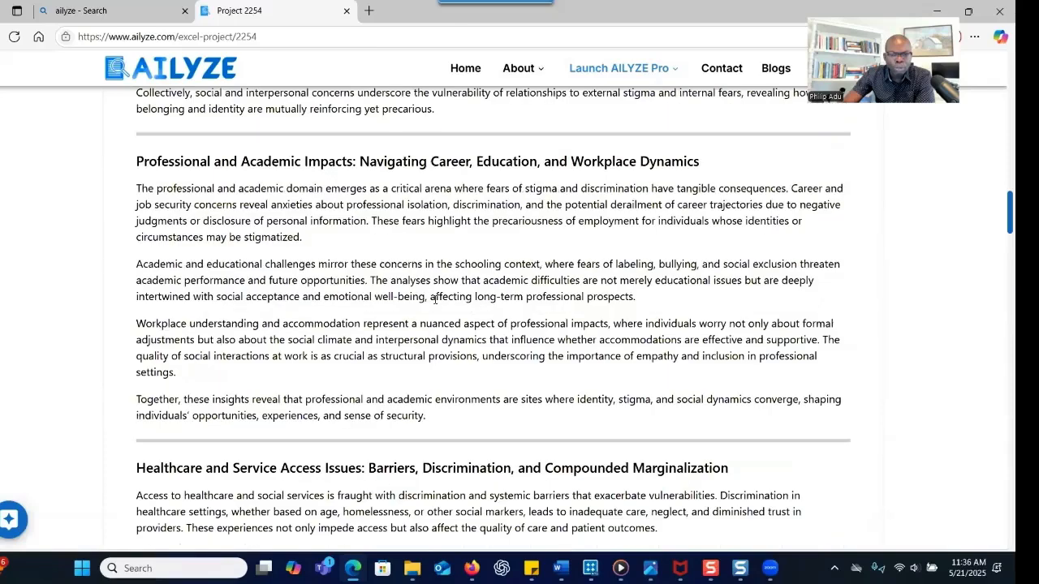
pyautogui.scroll(12, 435, 304)
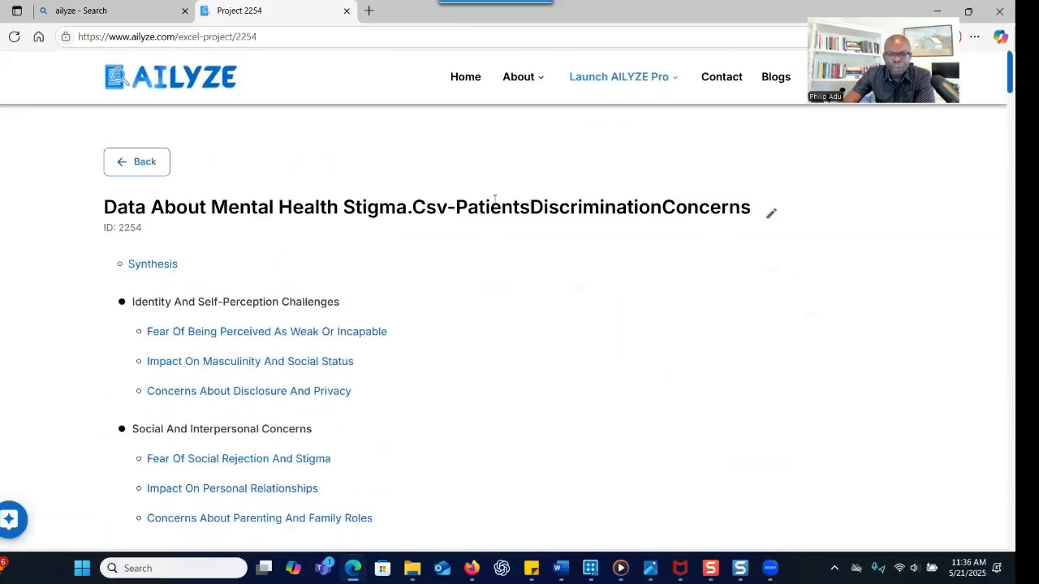
pyautogui.moveTo(459, 207); pyautogui.dragTo(750, 206)
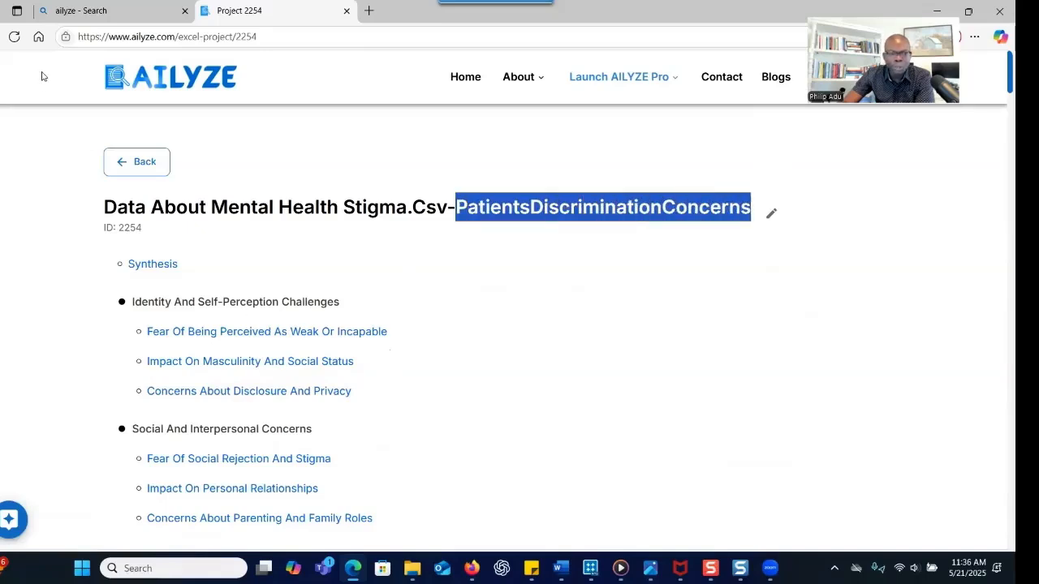
# Go back to the Advanced Analysis list and open the 'Data about mental health stigma.csv-CausesOfStigma' project
pyautogui.click(129, 168)
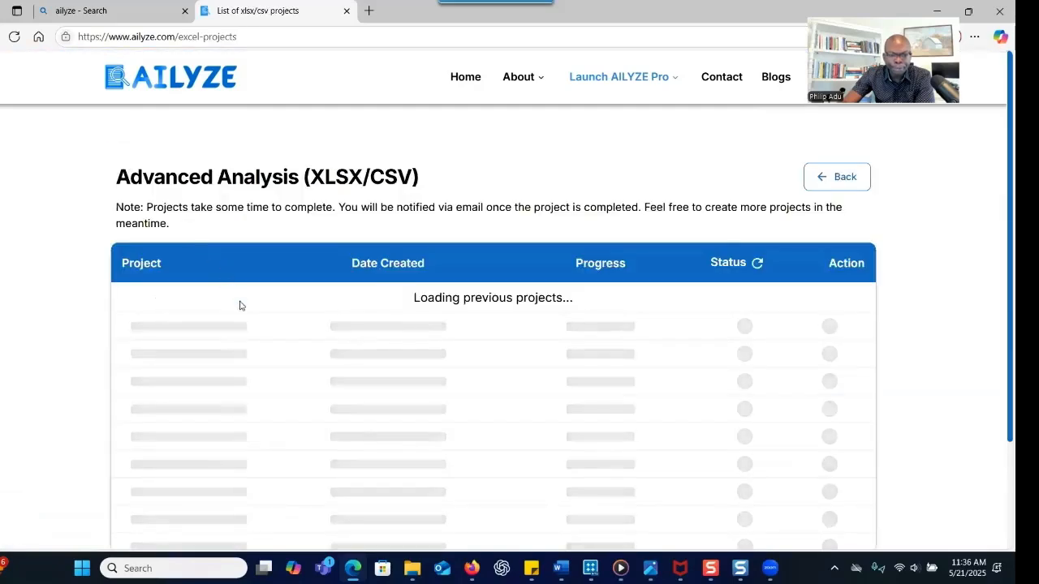
pyautogui.scroll(-5, 264, 341)
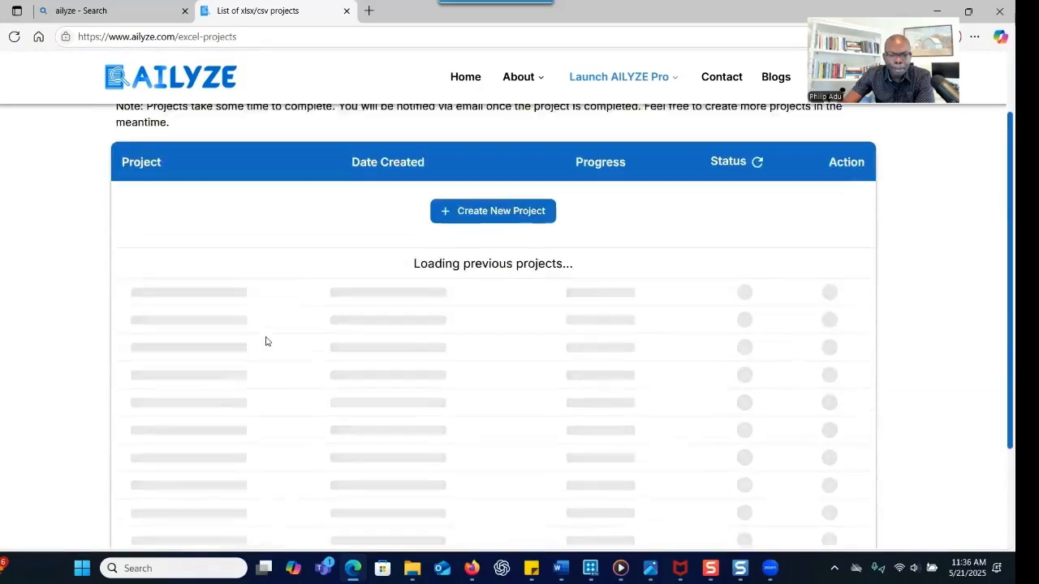
pyautogui.scroll(-3, 264, 340)
pyautogui.scroll(-2, 317, 345)
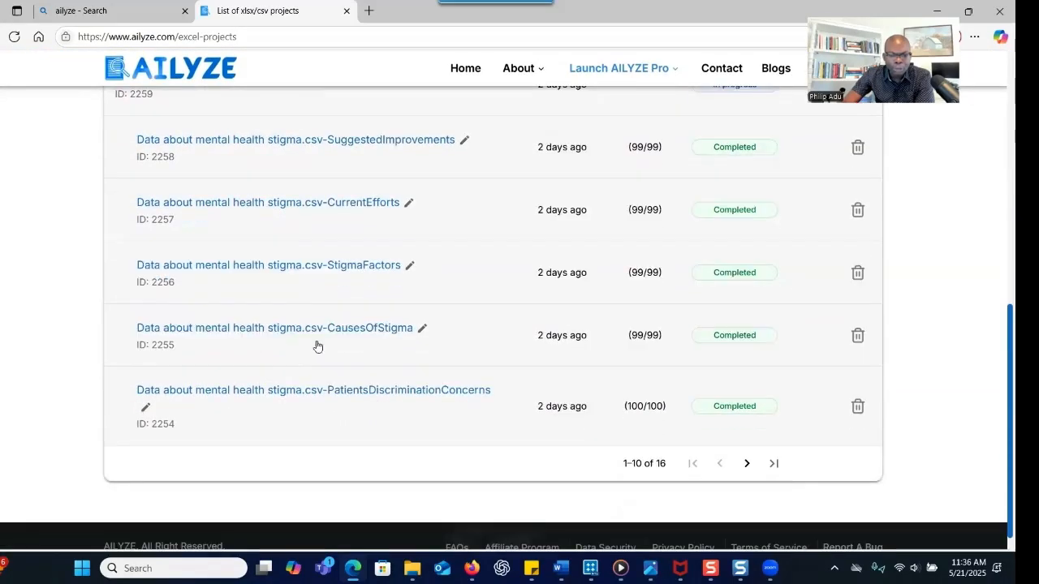
pyautogui.click(357, 331)
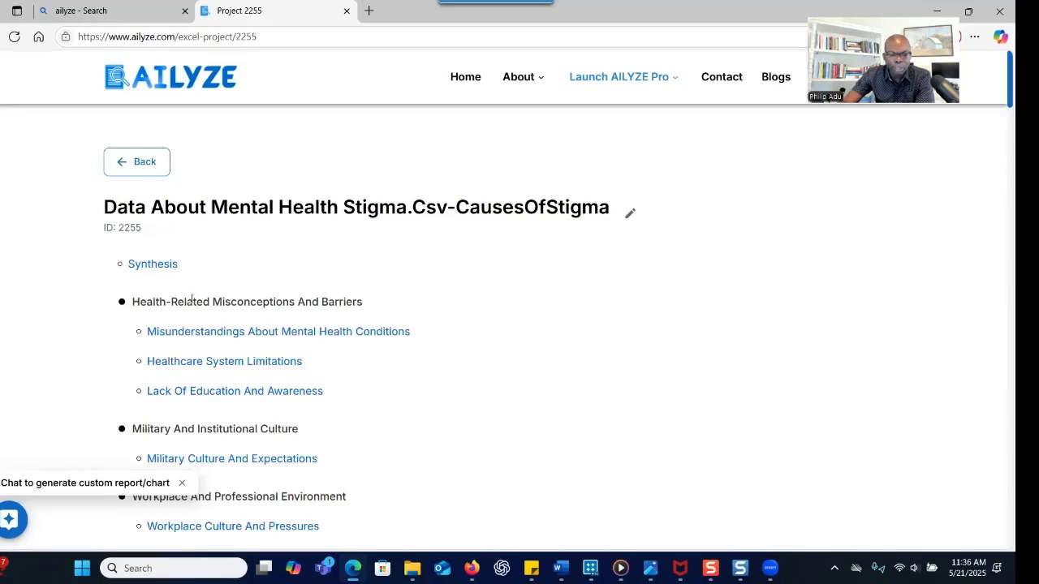
# Segment the CausesOfStigma Frequency Analysis (Themes) chart by Gender to compare female and male counts
pyautogui.click(138, 264)
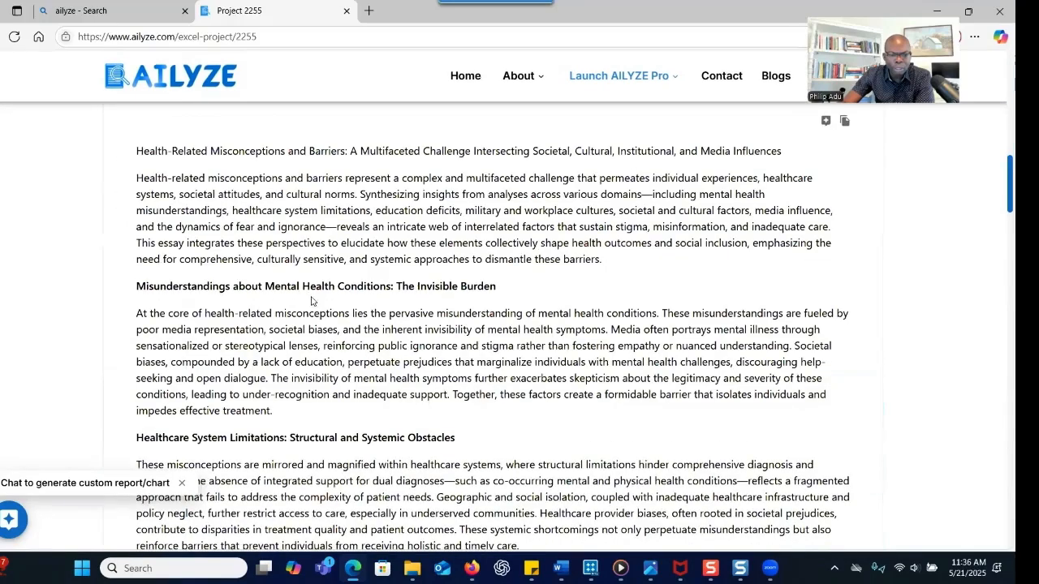
pyautogui.scroll(-5, 317, 272)
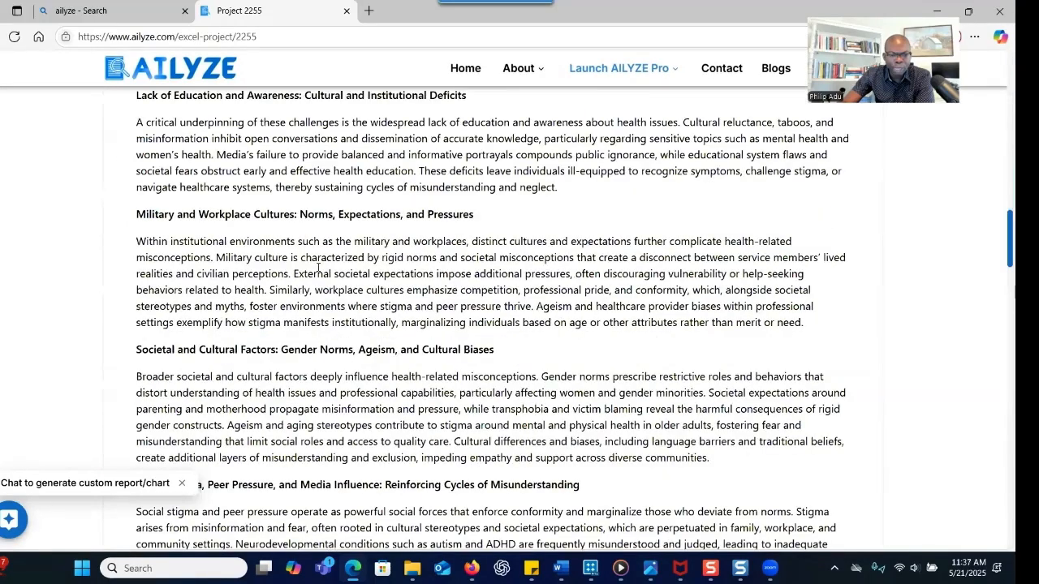
pyautogui.scroll(-5, 207, 220)
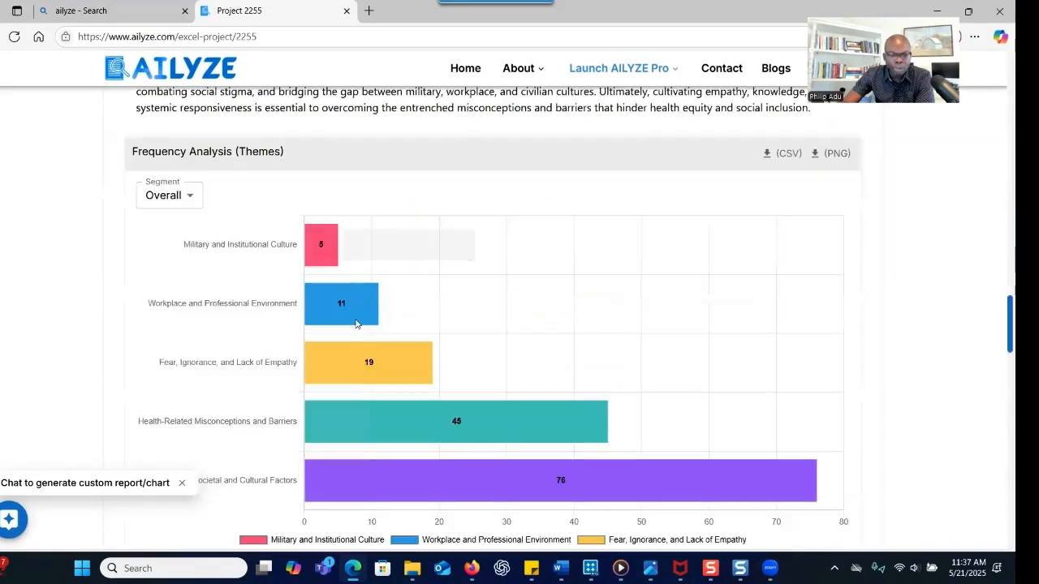
pyautogui.click(194, 198)
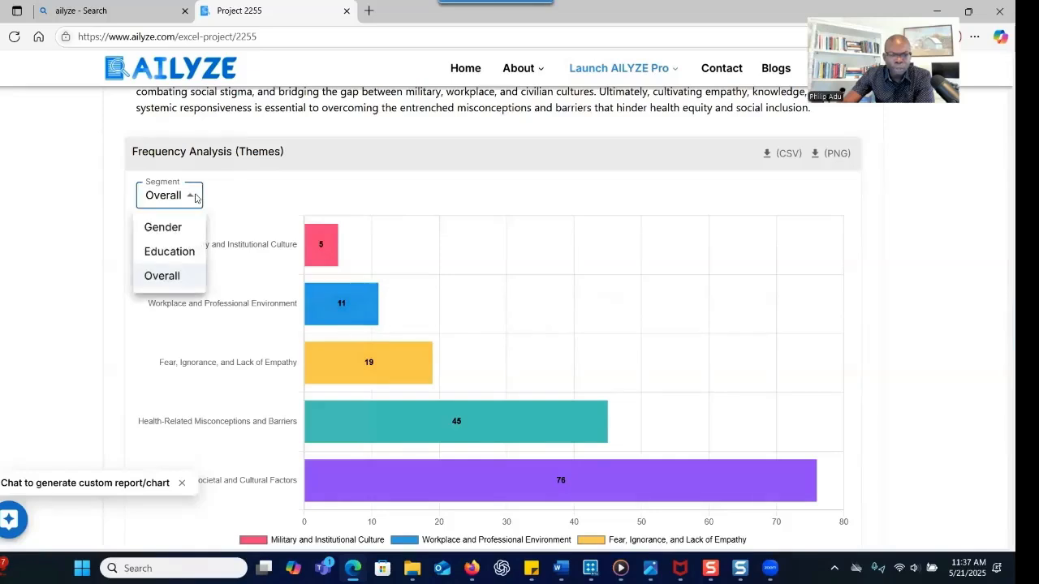
pyautogui.click(180, 231)
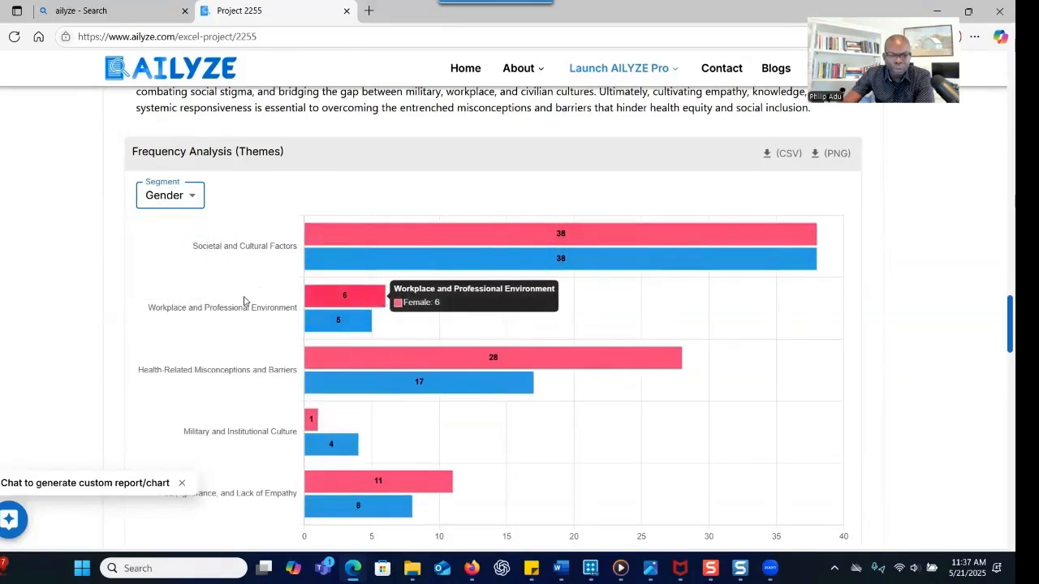
pyautogui.scroll(7, 347, 288)
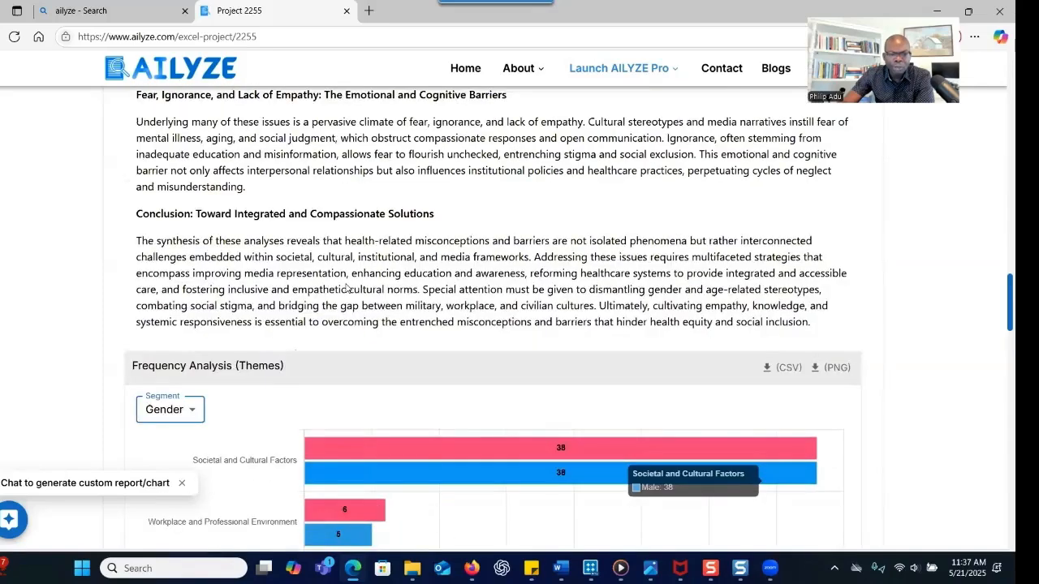
pyautogui.scroll(10, 353, 279)
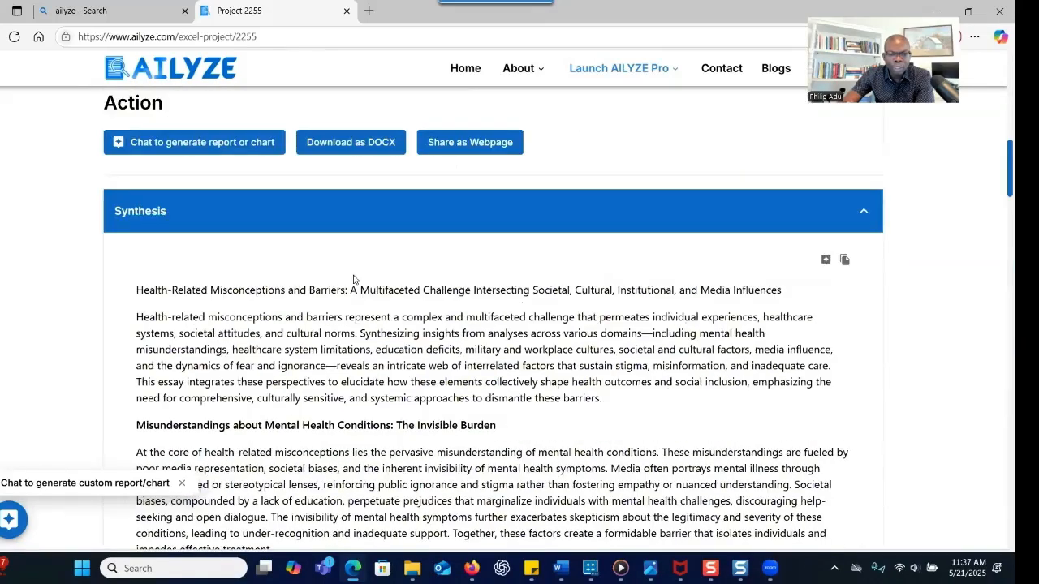
pyautogui.scroll(-3, 353, 279)
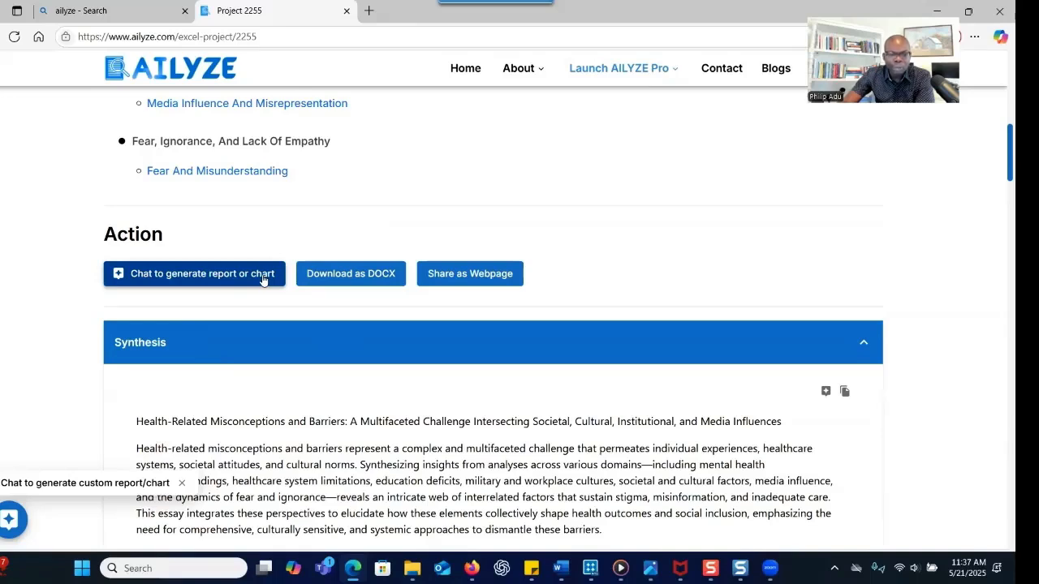
# From the xlsx/csv project list, open the chat page of the CausesOfStigma project (Project 2255)
pyautogui.click(206, 276)
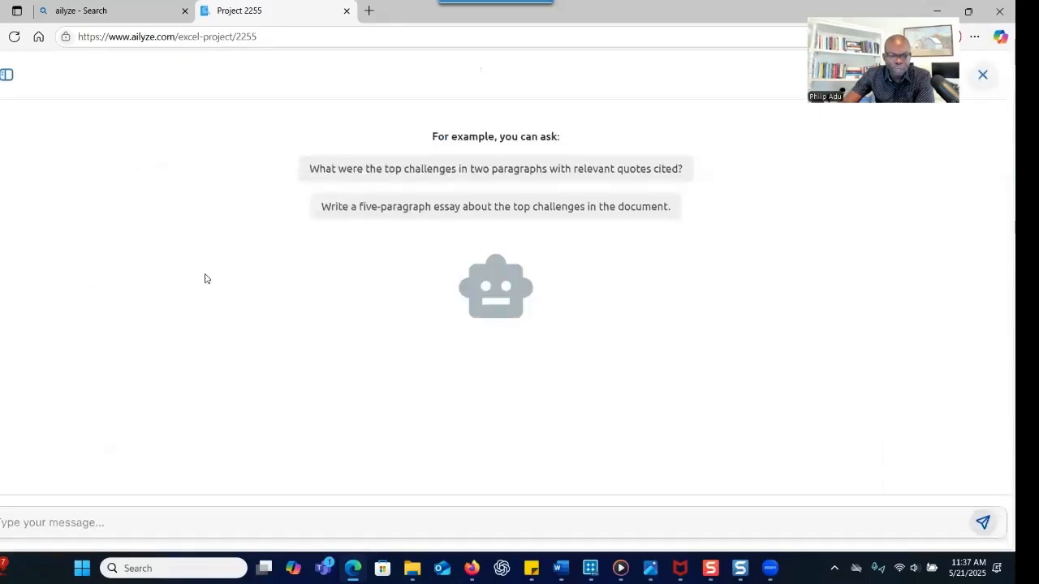
pyautogui.click(98, 518)
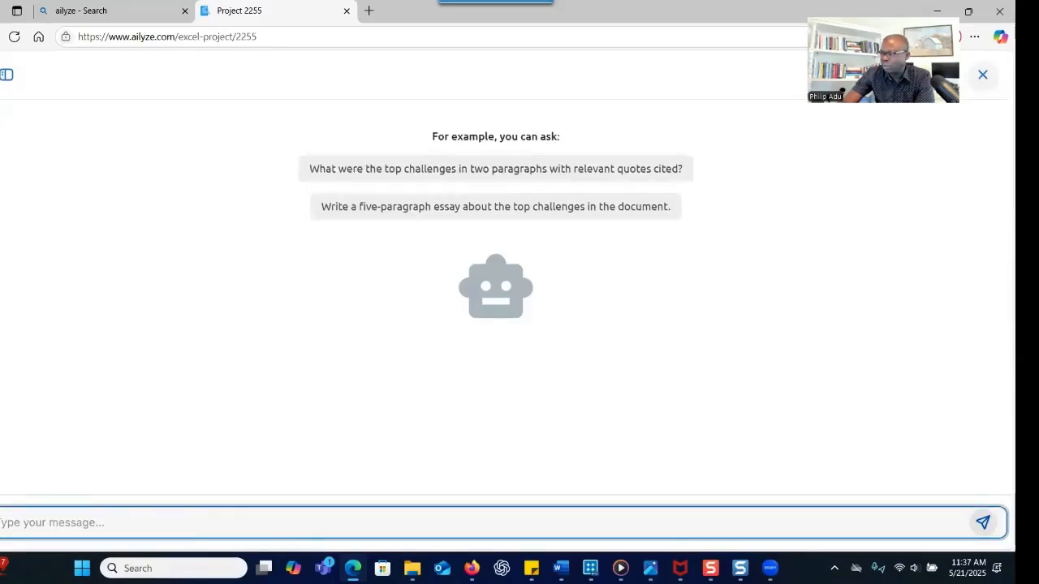
pyautogui.click(14, 36)
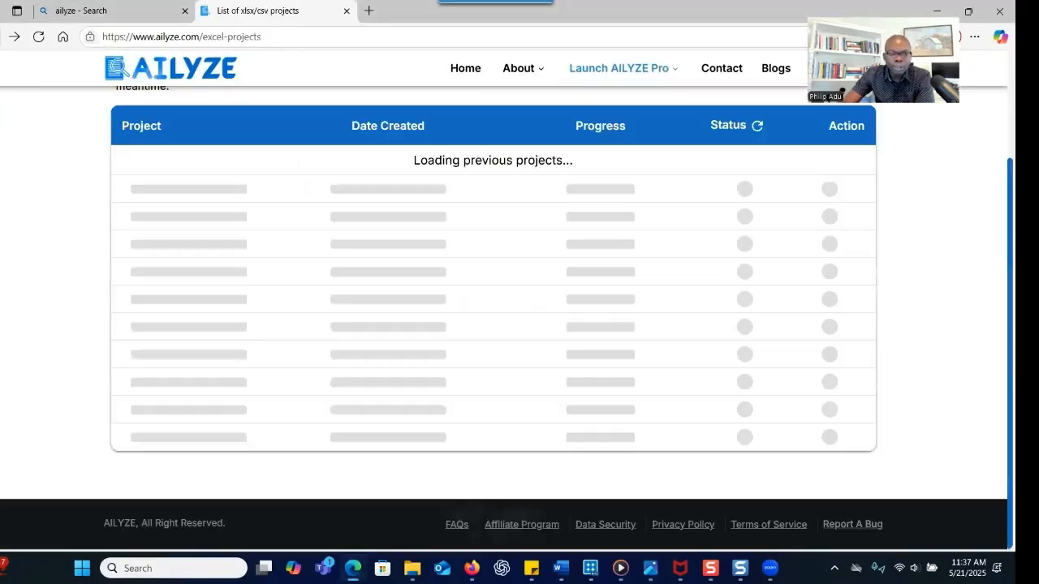
pyautogui.scroll(3, 202, 190)
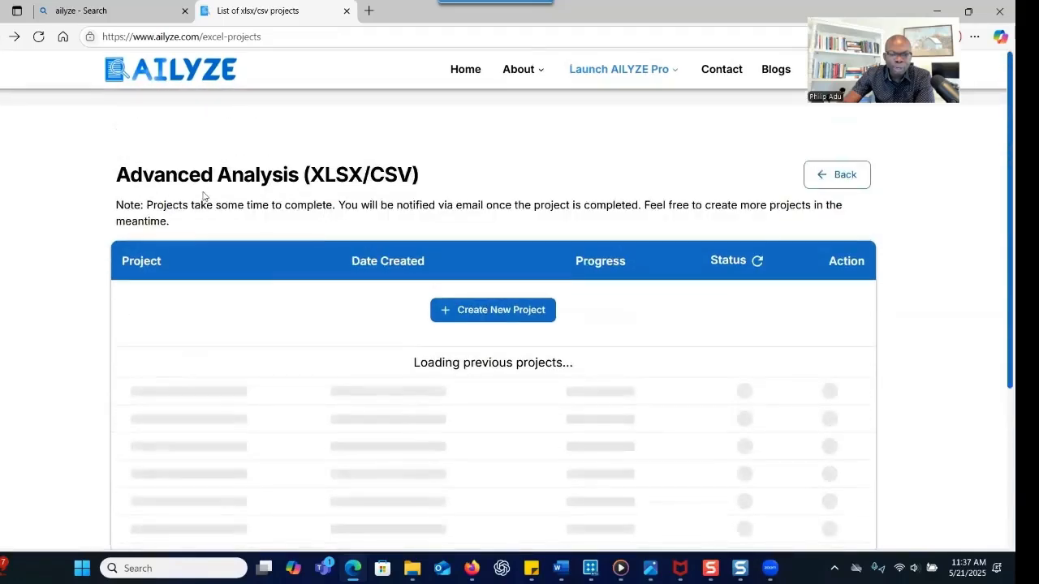
pyautogui.scroll(-5, 242, 215)
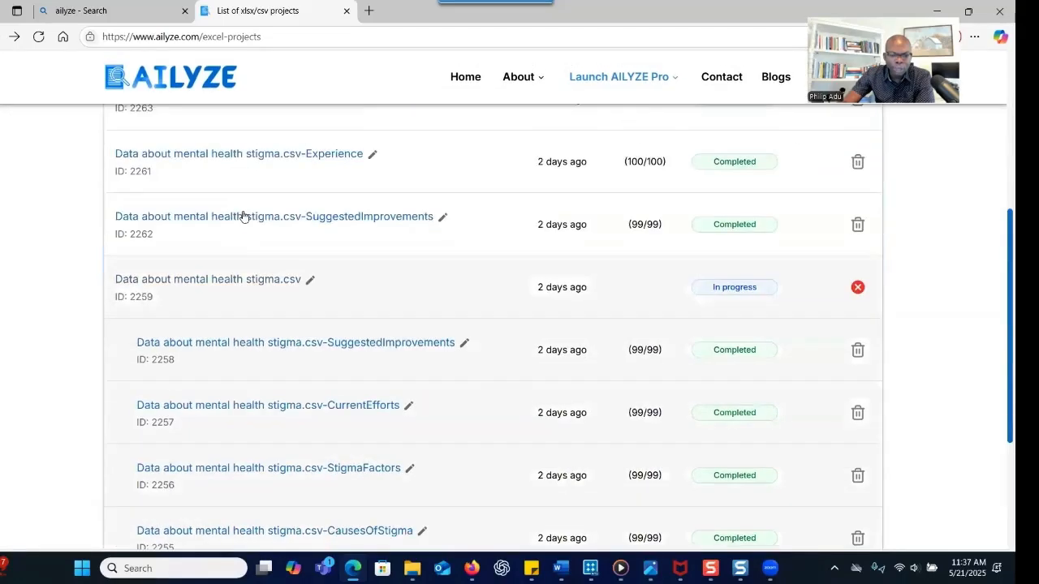
pyautogui.scroll(-2, 267, 253)
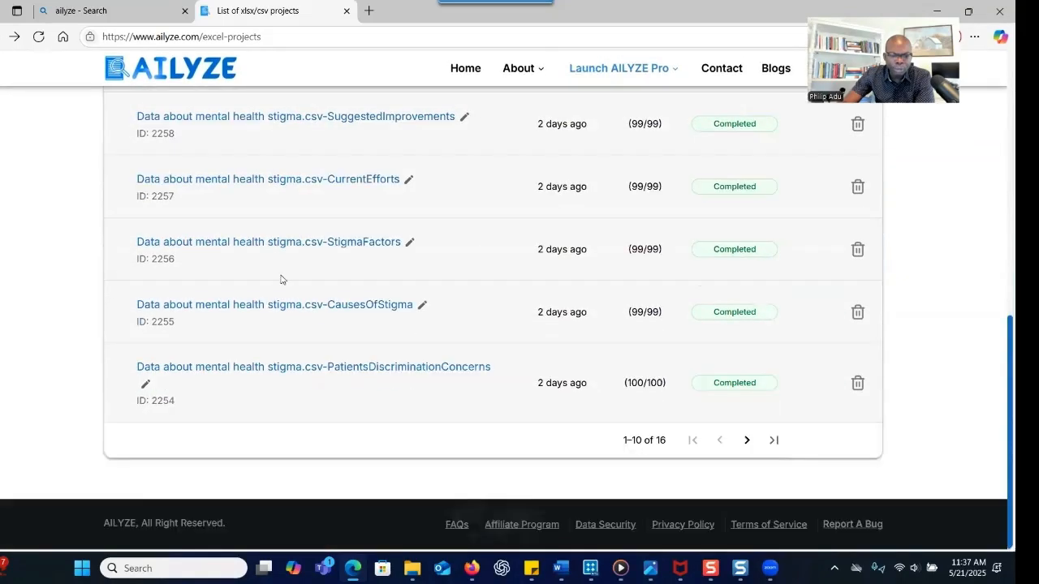
pyautogui.click(341, 307)
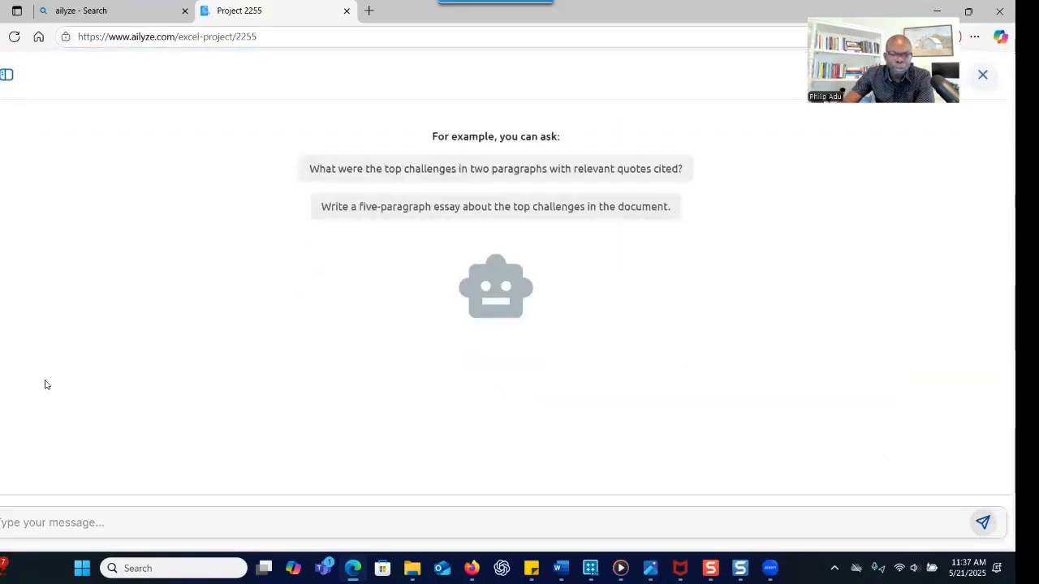
# Paste question 1 on providers' perceived causes of stigma from Word into the chat and send it
pyautogui.click(50, 530)
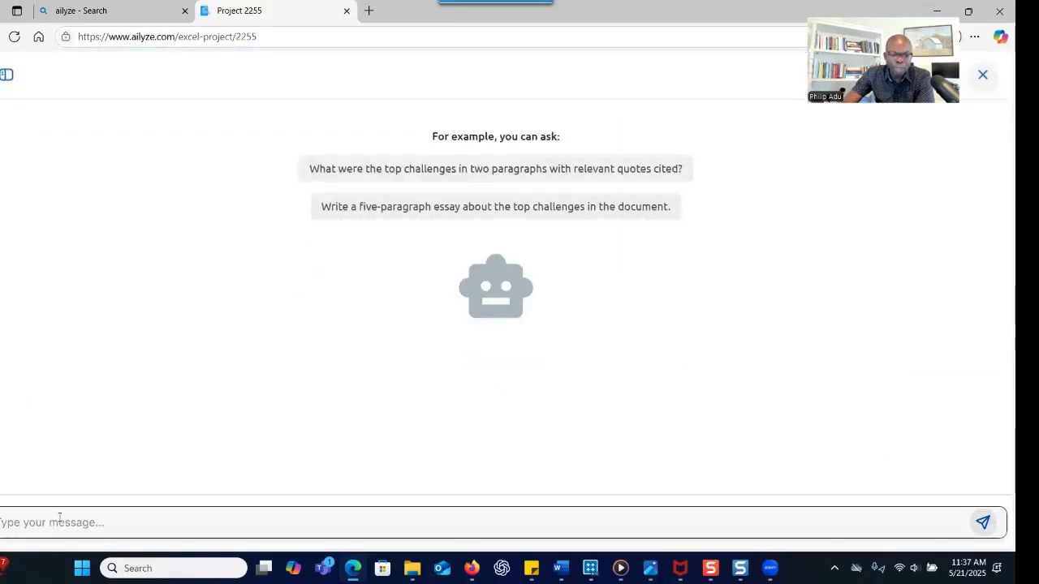
pyautogui.click(61, 523)
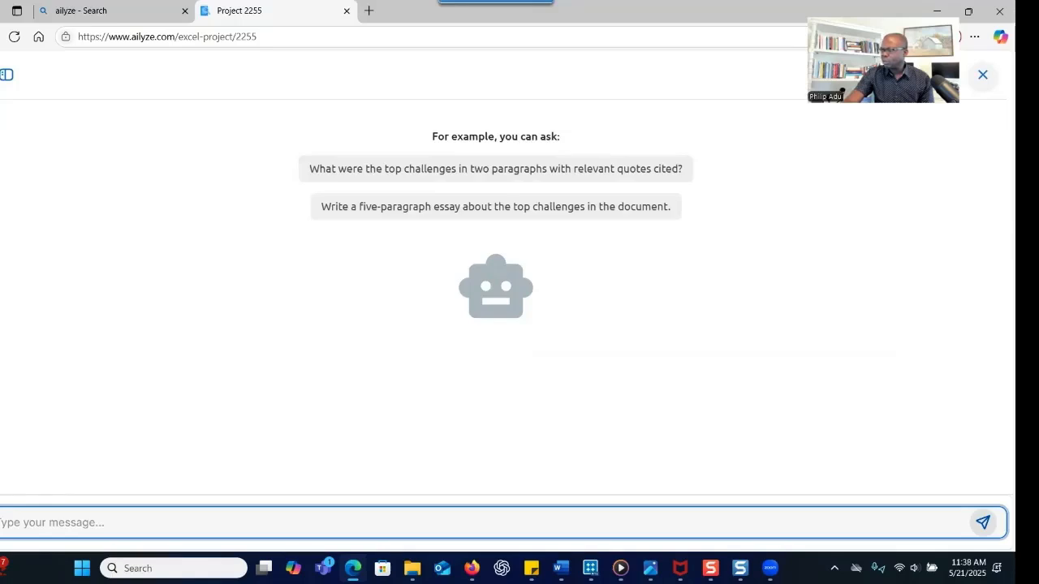
pyautogui.hotkey('alt', 'Tab')
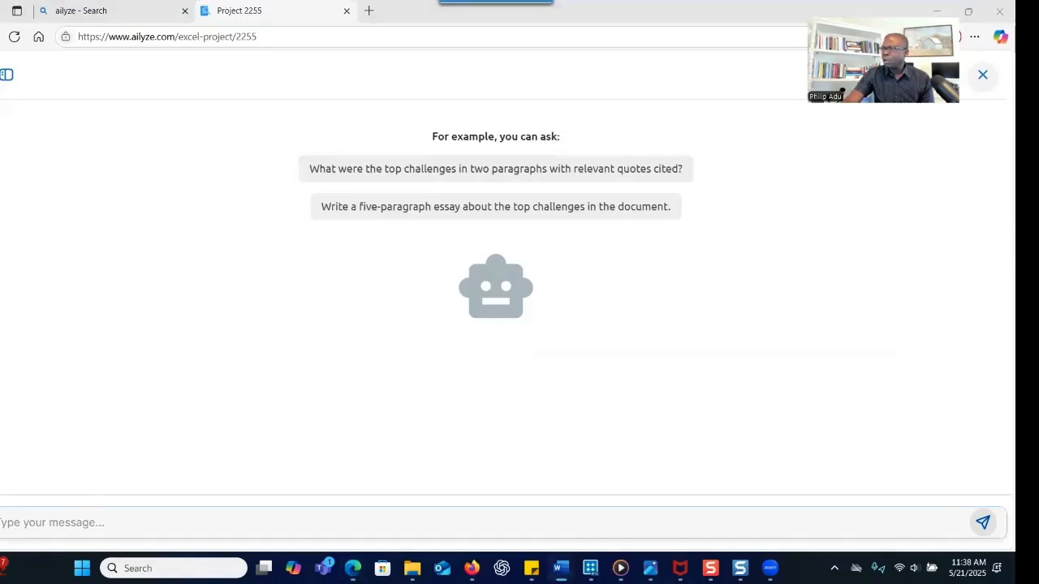
pyautogui.click(49, 527)
pyautogui.write('1. What are the perceived causes and contributing factors to mental health stigma according to mental health providers?')
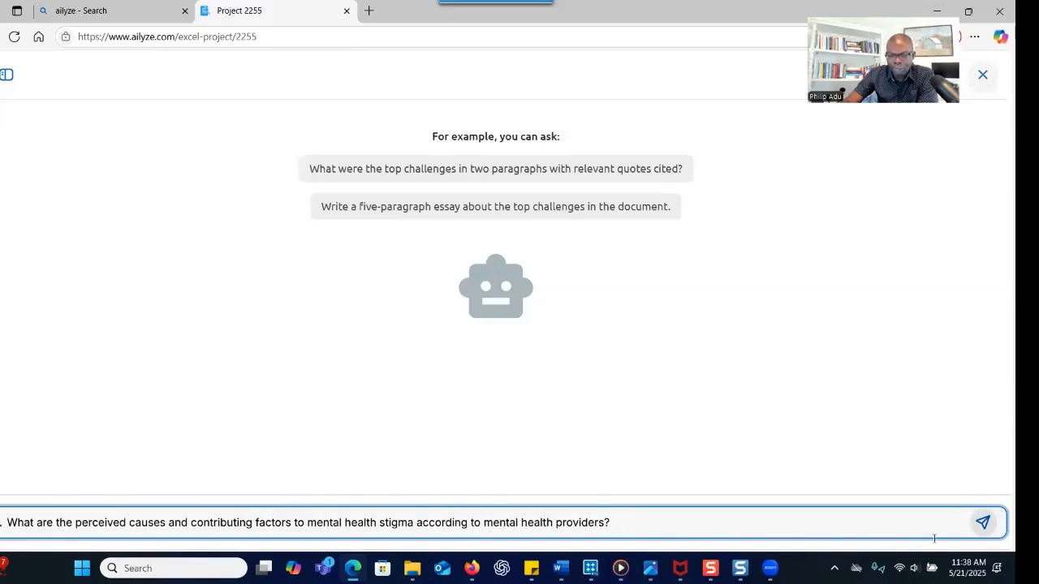
pyautogui.click(983, 521)
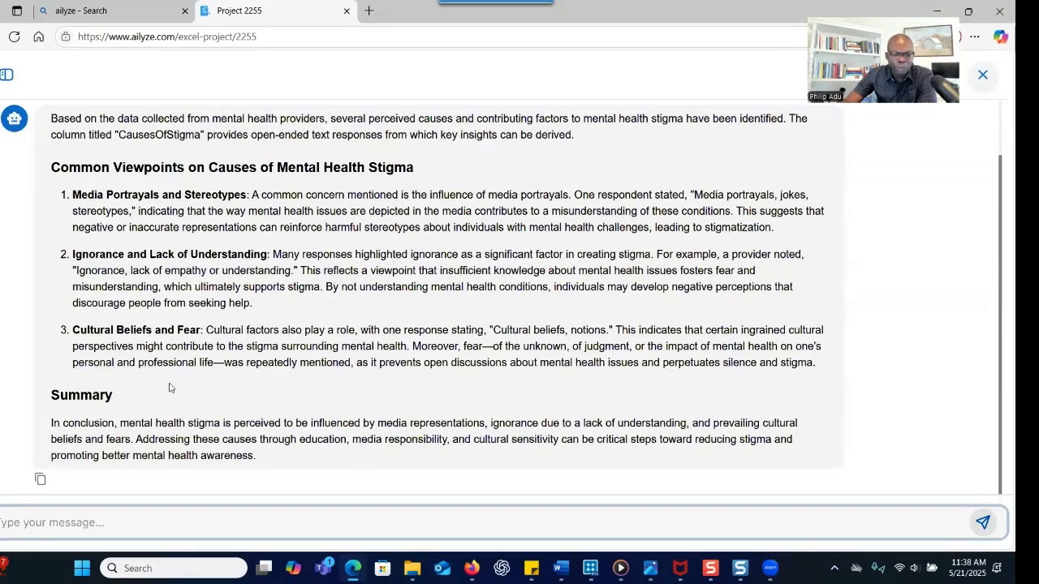
pyautogui.scroll(1, 175, 381)
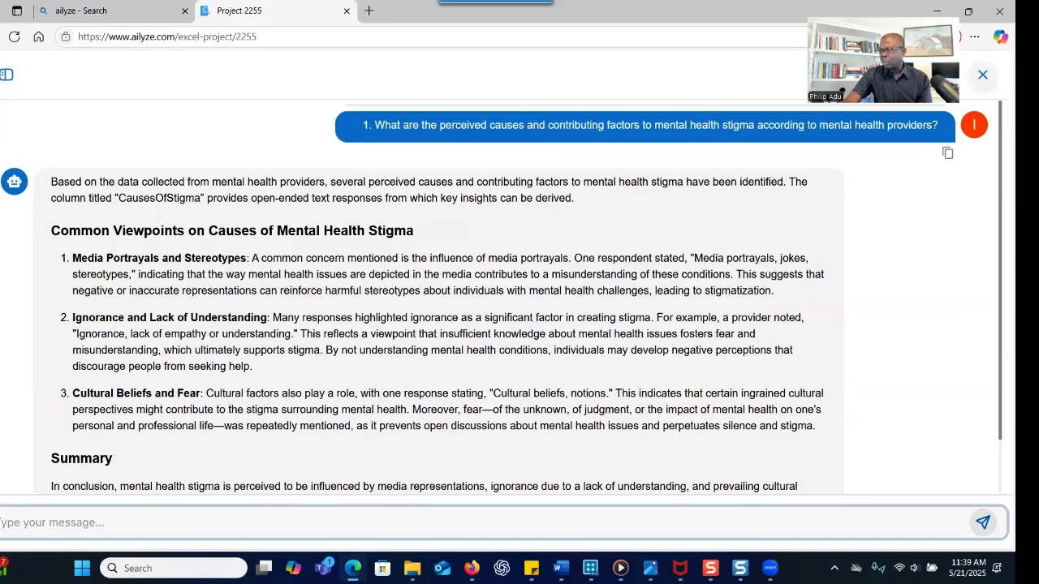
# Paste question 2 on current efforts to address mental health stigma from Word, send it, and review the reply
pyautogui.hotkey('alt', 'Tab')
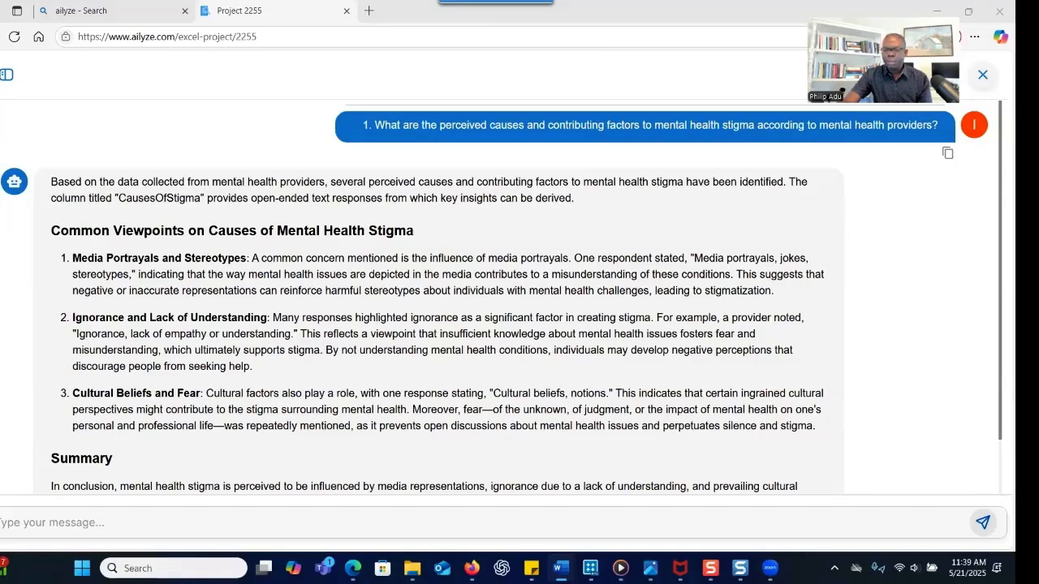
pyautogui.click(95, 523)
pyautogui.write('2. What efforts are currently being made to address mental health stigma?')
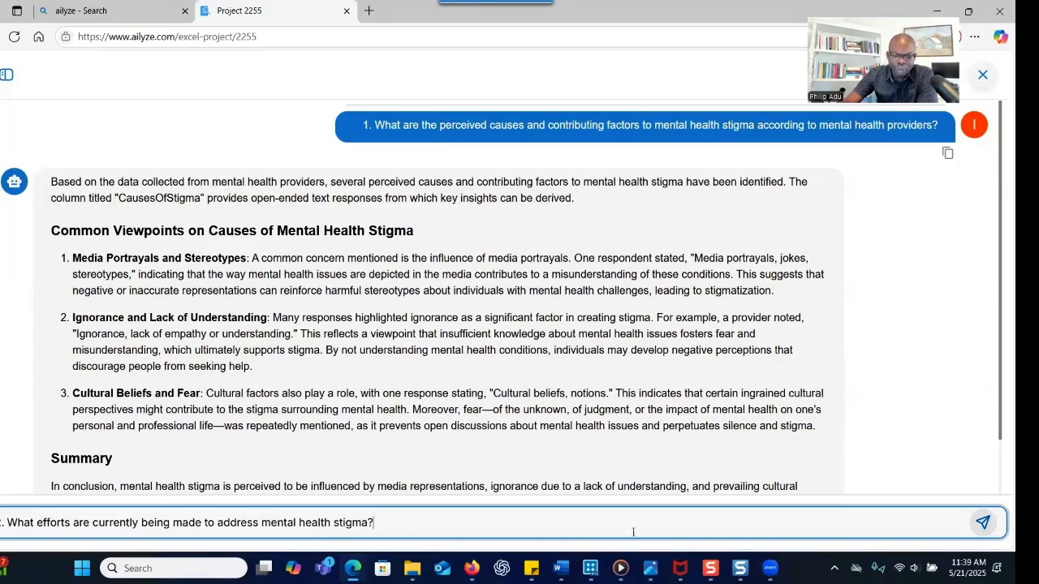
pyautogui.click(982, 522)
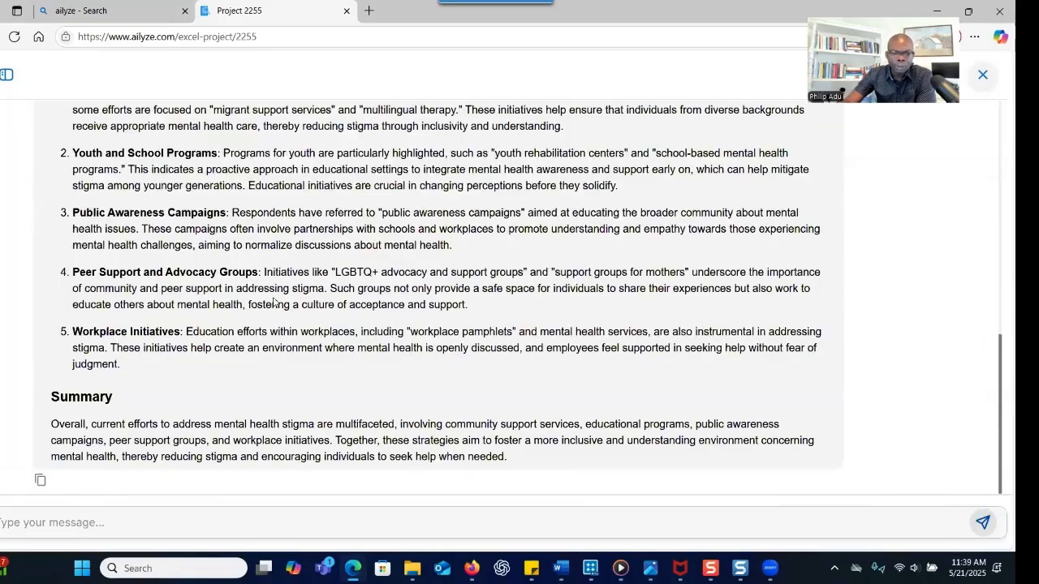
pyautogui.scroll(2, 209, 244)
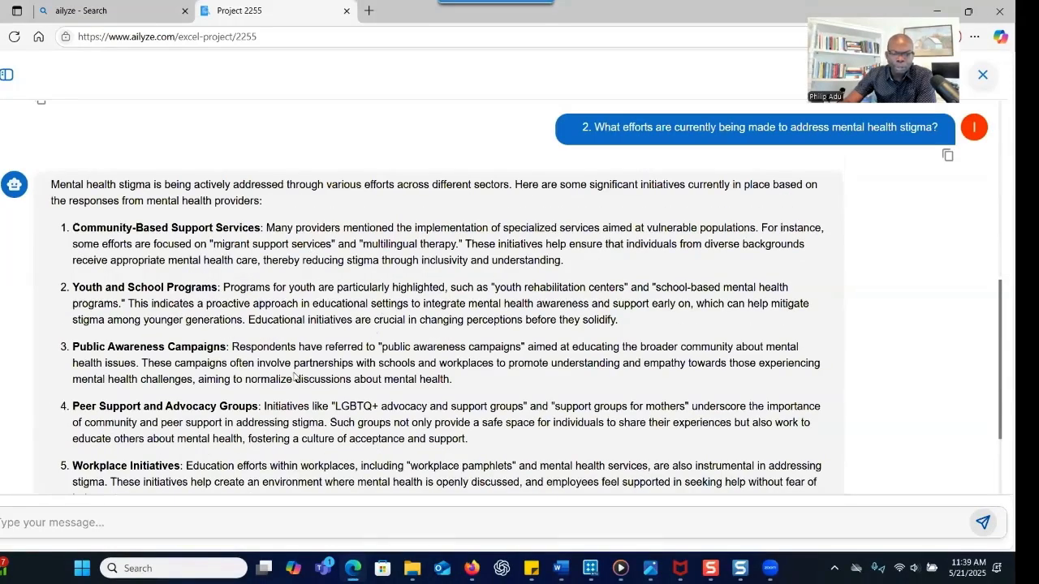
pyautogui.scroll(-1, 320, 394)
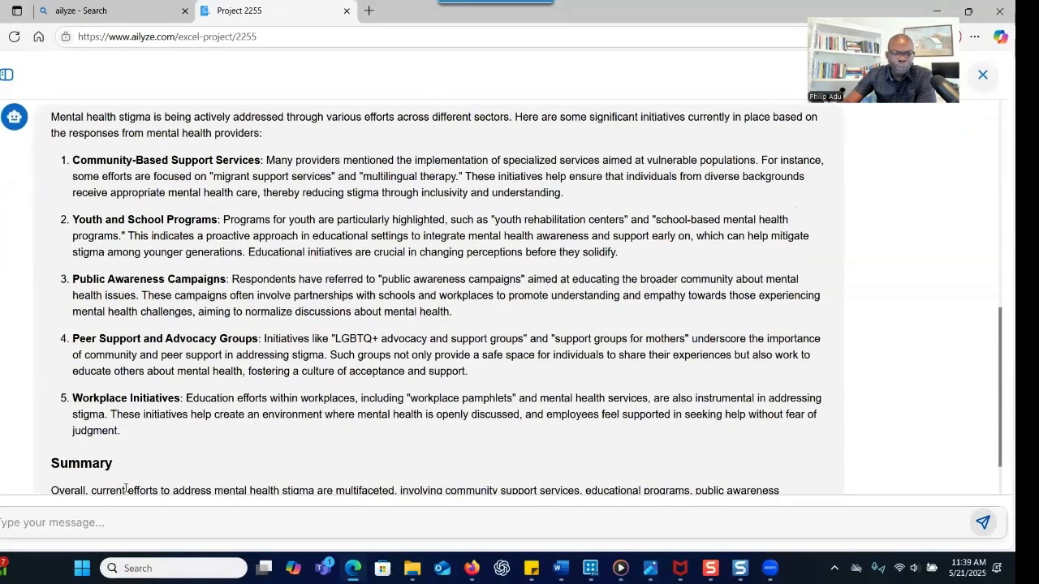
# Ask the chat 'Can you create chart based on themes you have provide' about the current-effort themes
pyautogui.click(127, 519)
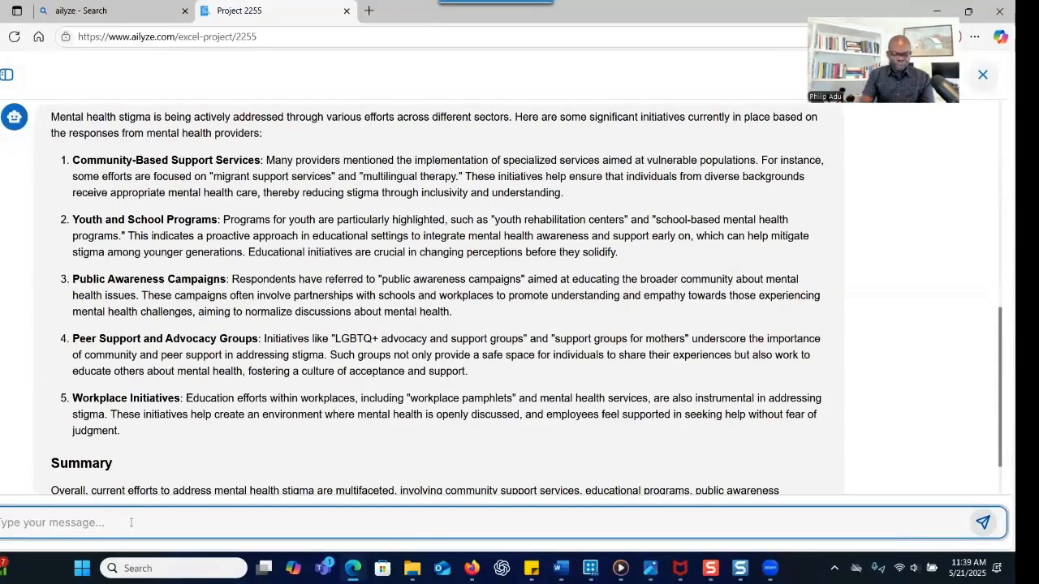
pyautogui.write('Can ')
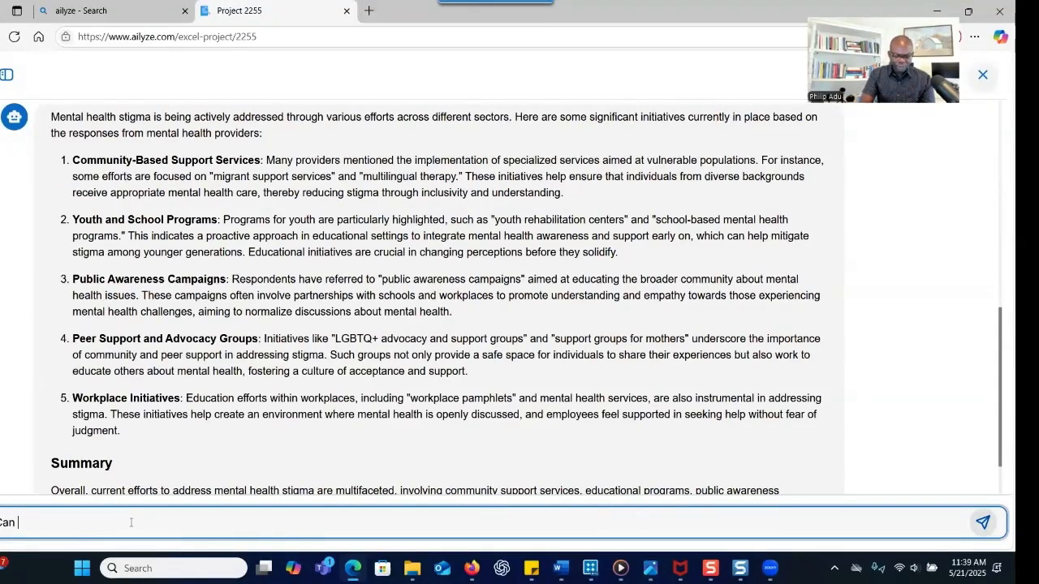
pyautogui.write('you crea')
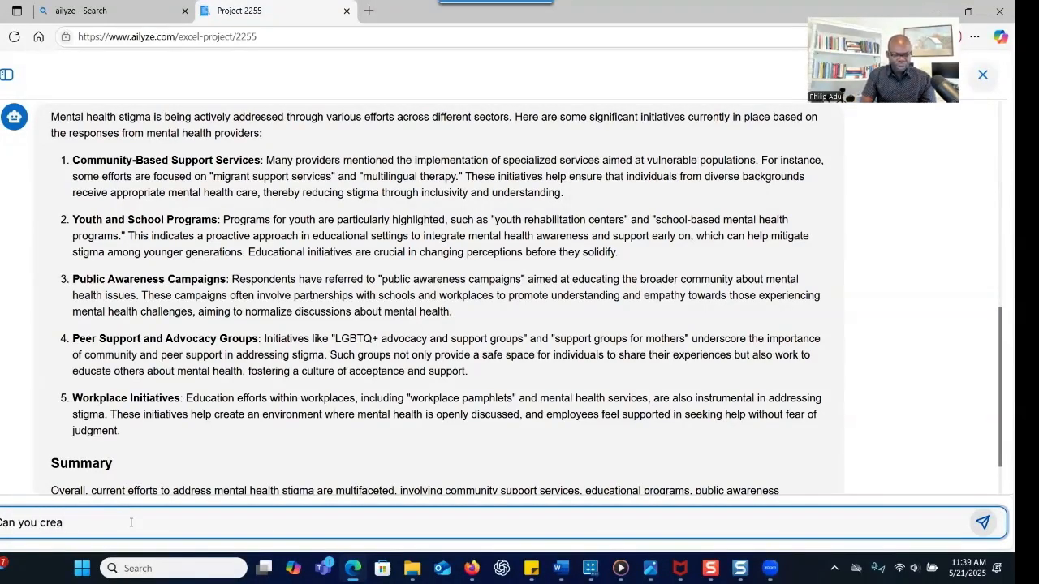
pyautogui.write('te chart based o')
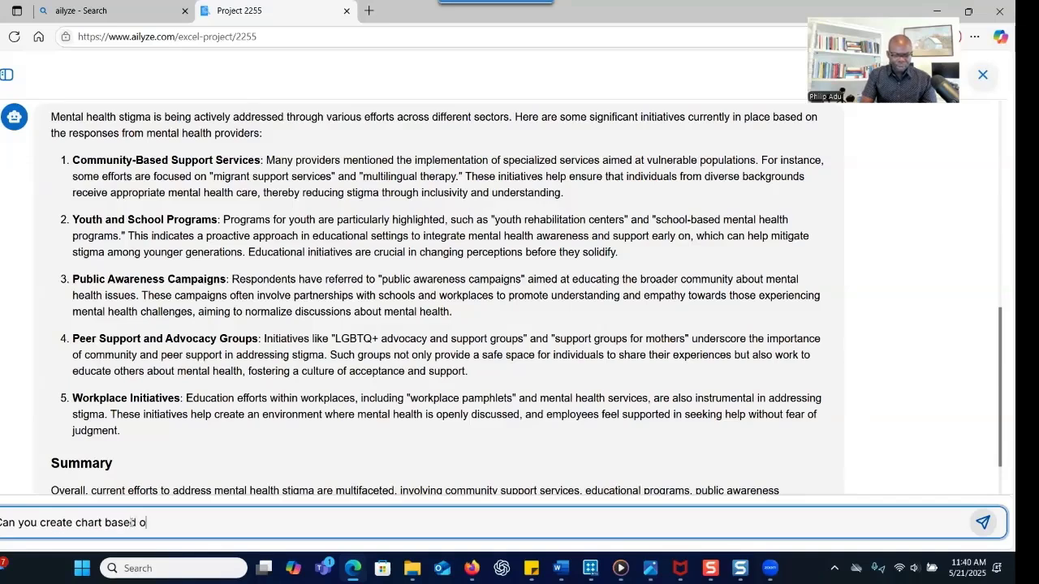
pyautogui.write('n the themes you')
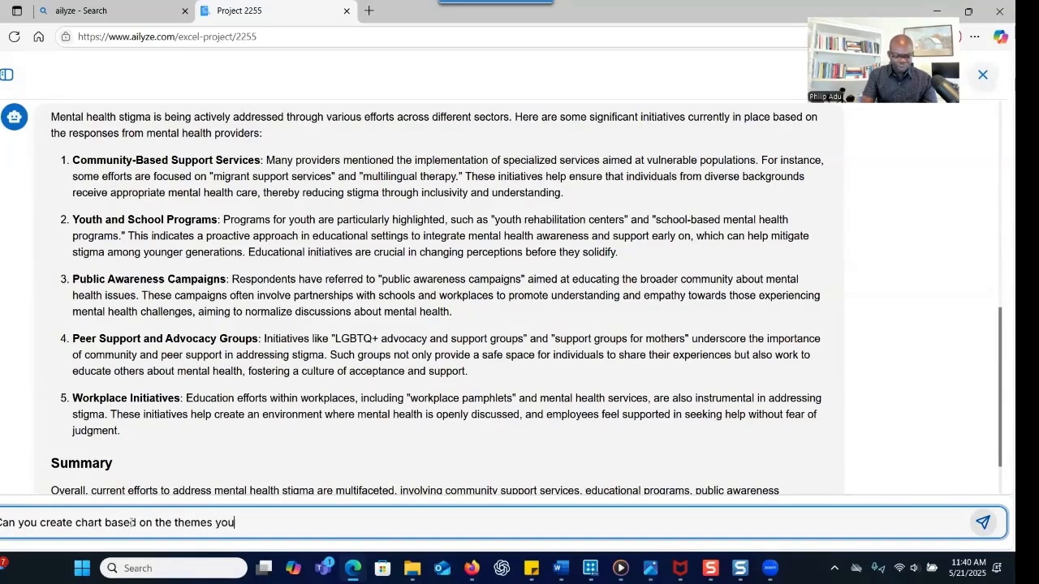
pyautogui.write(' have prov')
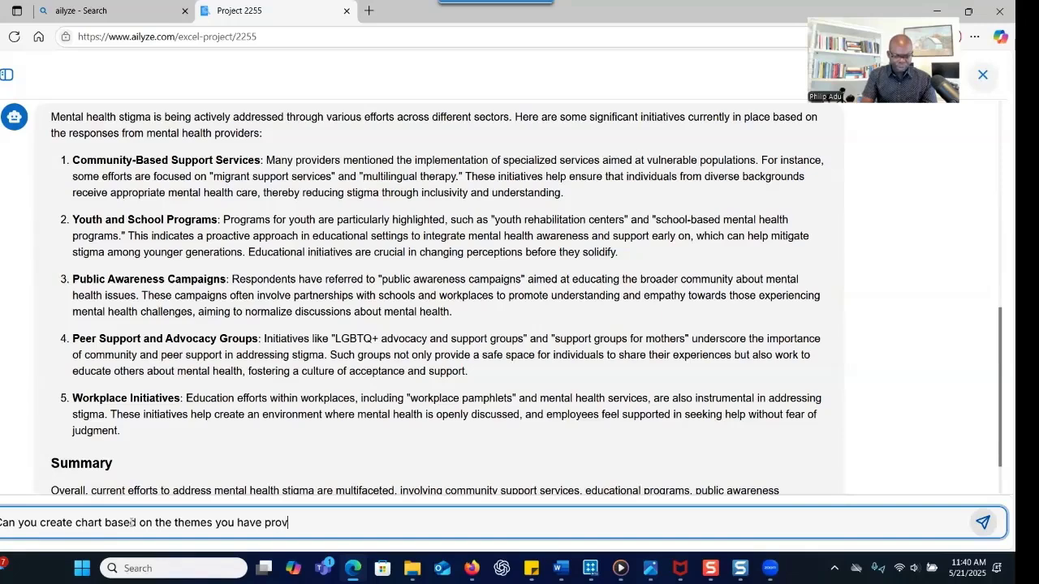
pyautogui.write('ided?')
pyautogui.press('Return')
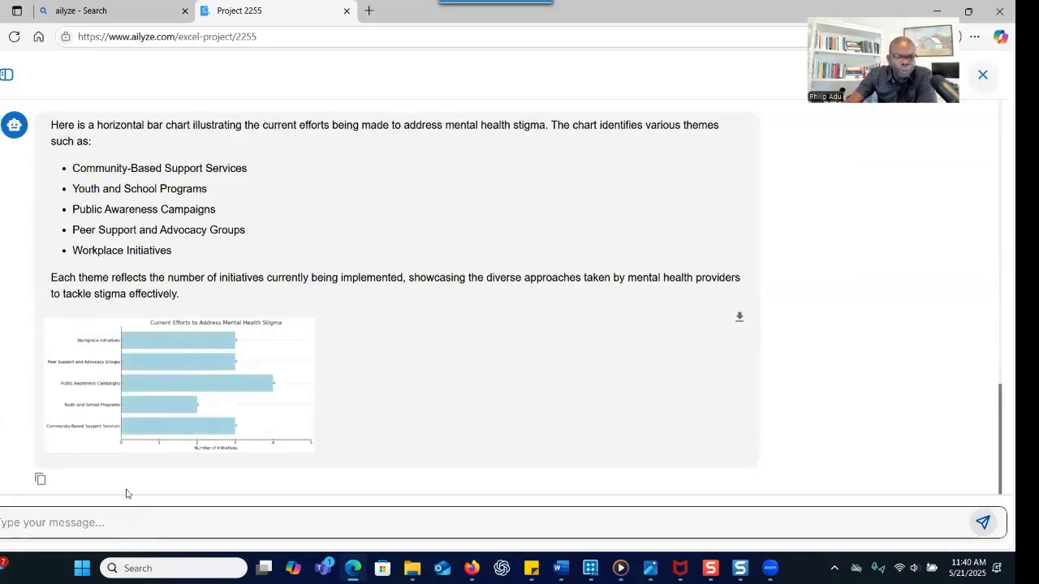
# Review the Current Efforts to Address Mental Health Stigma bar chart, then return to the message box
pyautogui.scroll(3, 249, 389)
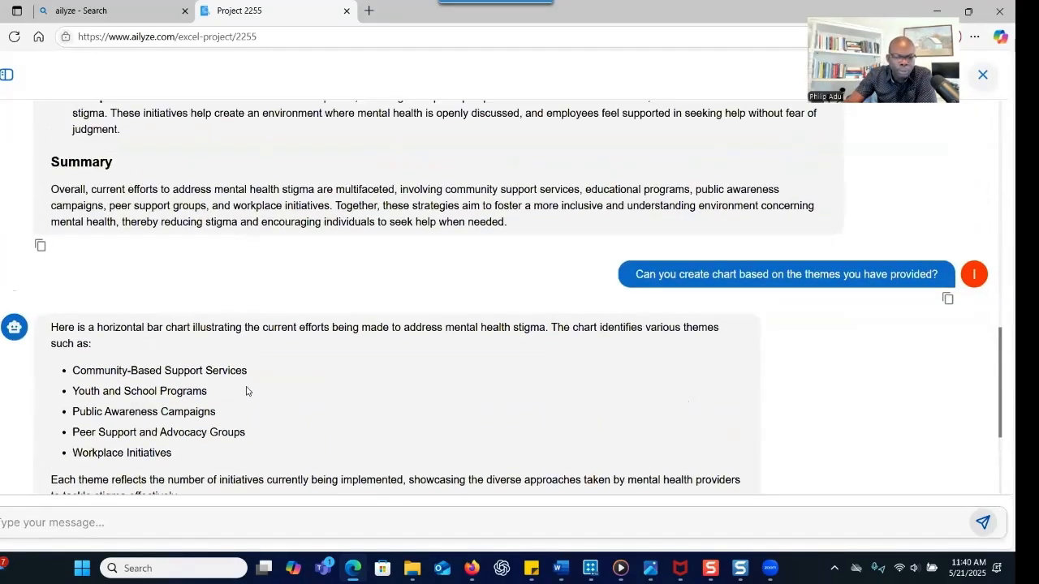
pyautogui.scroll(-3, 246, 390)
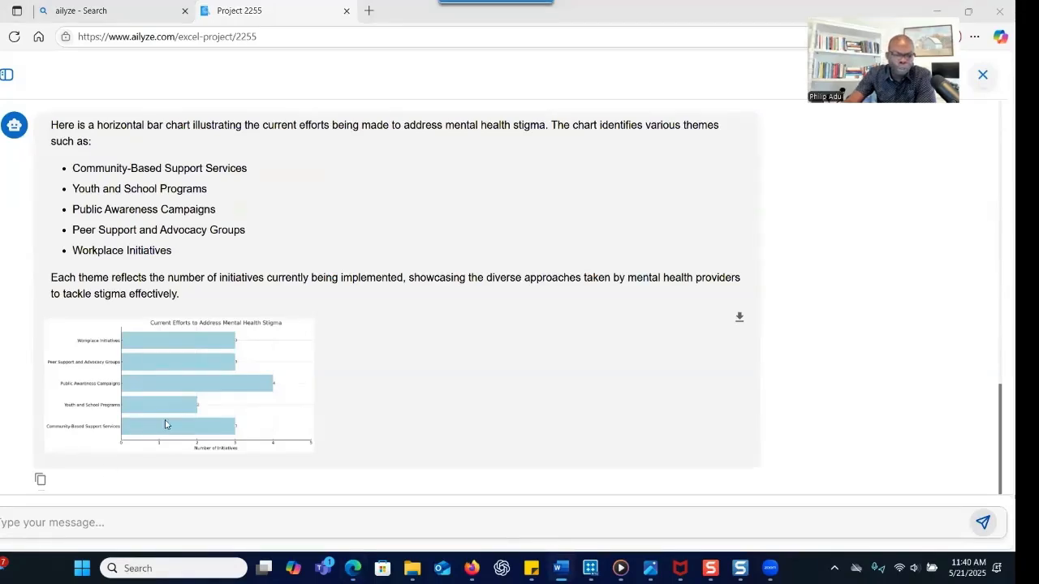
pyautogui.click(185, 430)
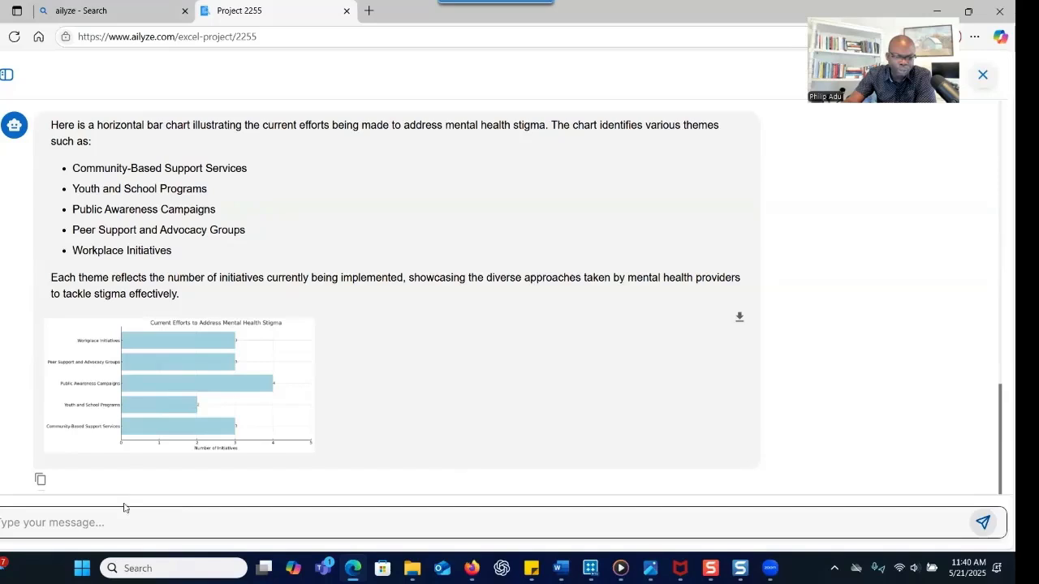
pyautogui.click(92, 523)
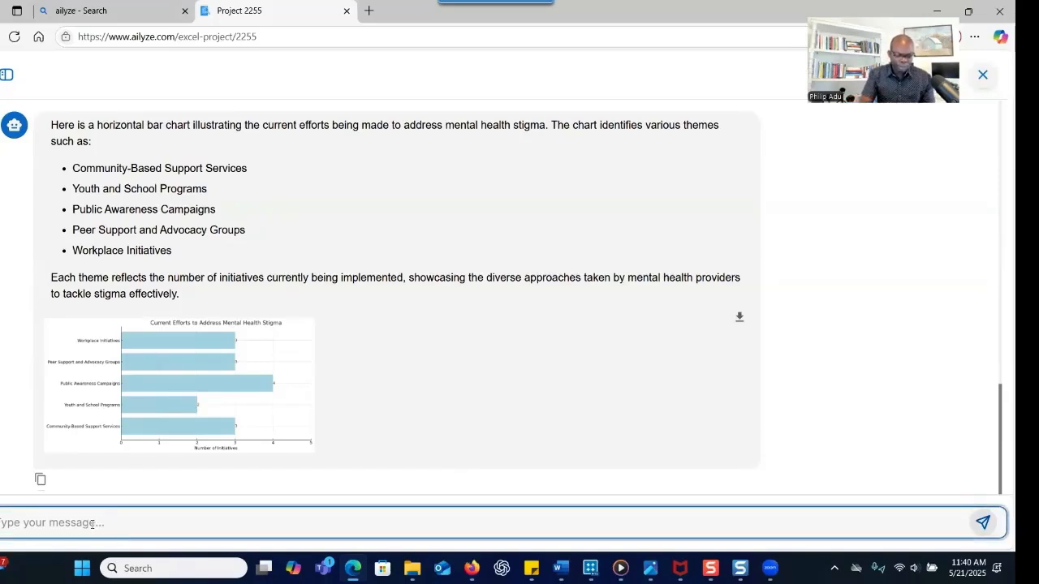
# Send the ThoughtsOnStigma vs Cultural Intelligence Score correlation question and review the ~-0.068 answer
pyautogui.write('. What is the relationship between ‘ThoughtsOnStigma’ and ‘Cultural Intelligence’?')
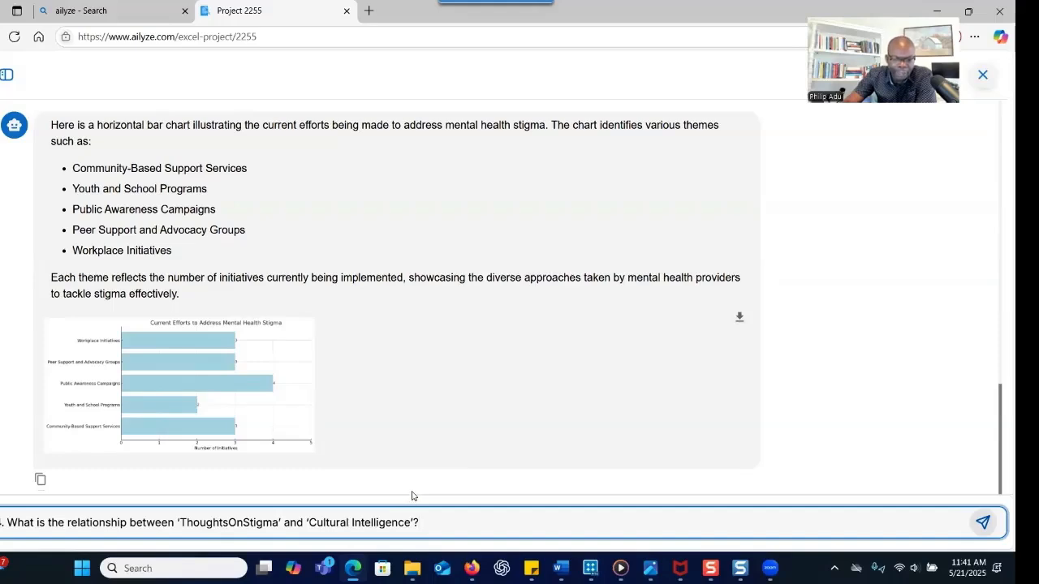
pyautogui.click(982, 522)
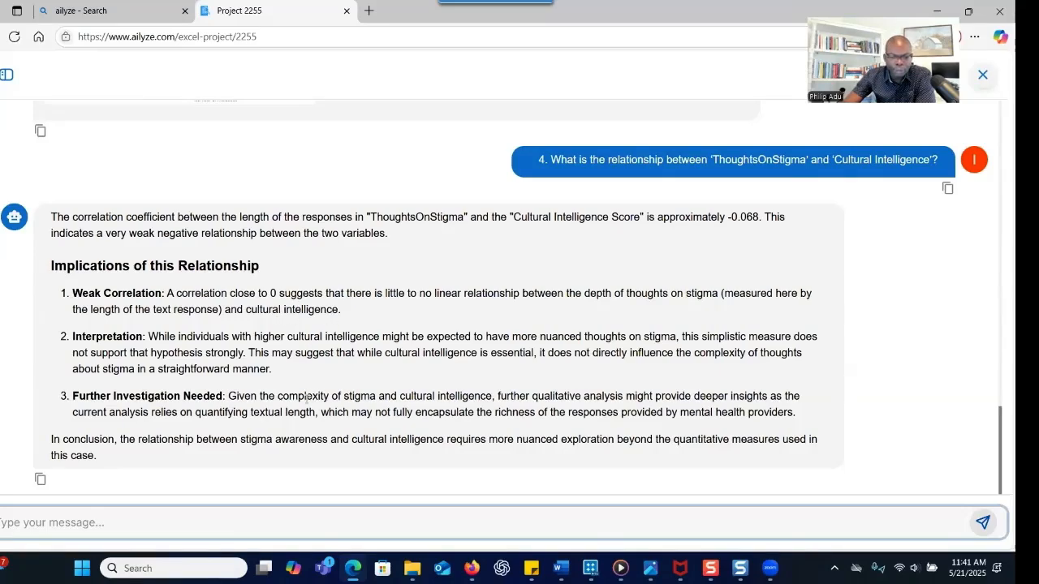
pyautogui.scroll(2, 308, 381)
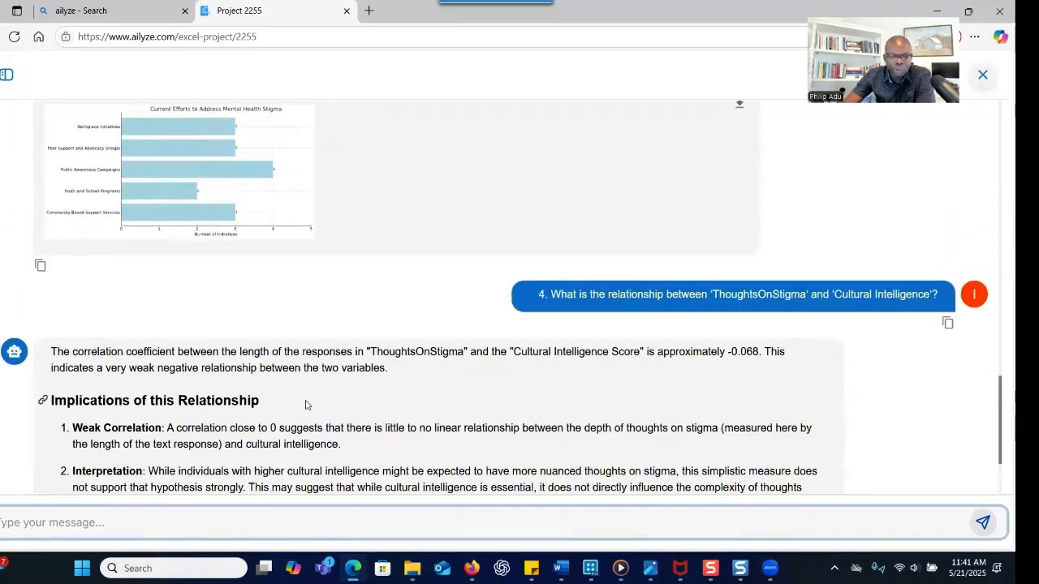
pyautogui.scroll(5, 306, 403)
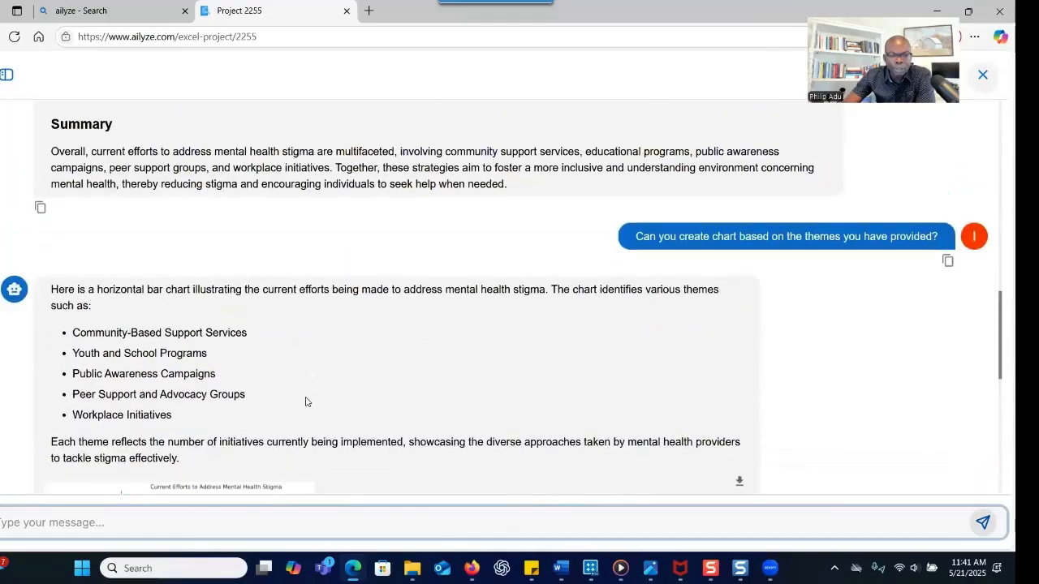
pyautogui.scroll(1, 305, 402)
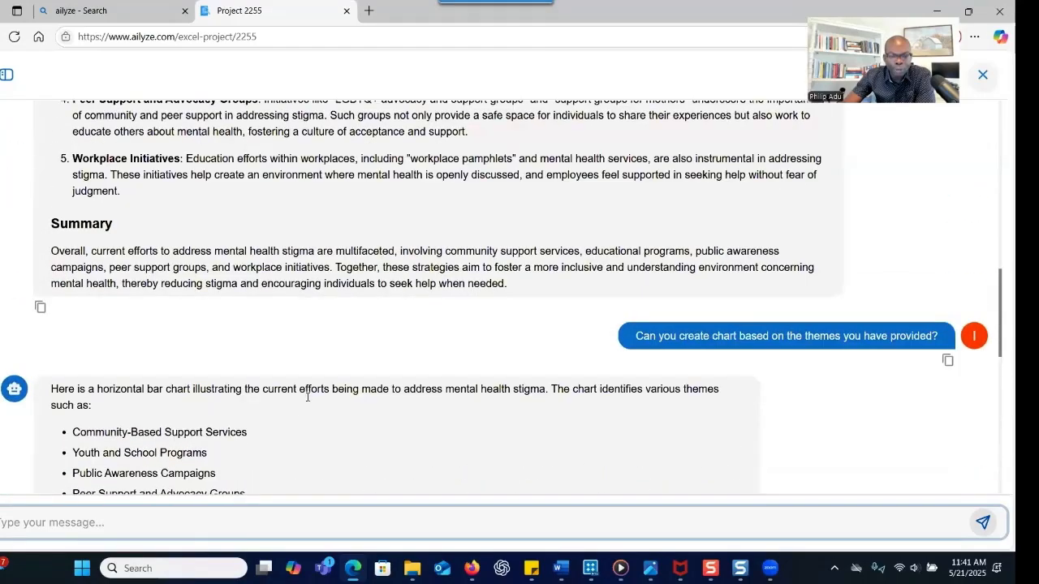
pyautogui.scroll(3, 307, 397)
pyautogui.scroll(4, 308, 400)
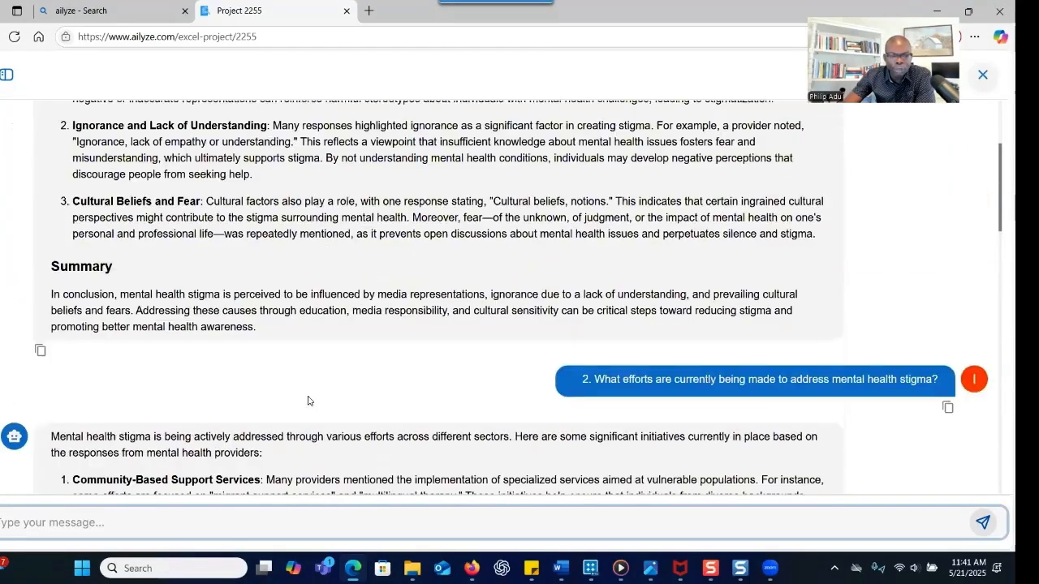
pyautogui.scroll(2, 308, 400)
pyautogui.scroll(1, 180, 253)
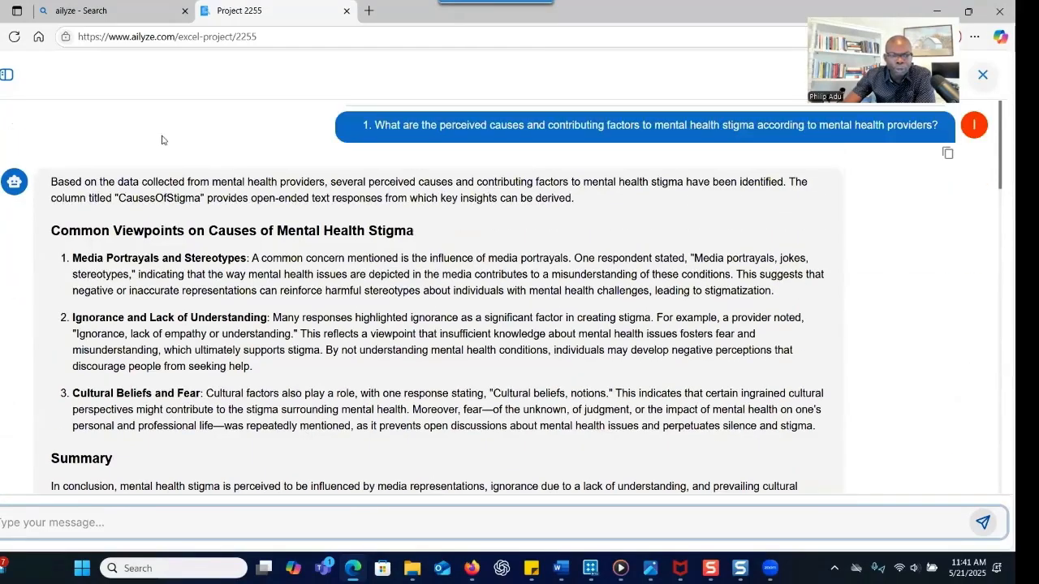
pyautogui.click(149, 16)
pyautogui.click(231, 12)
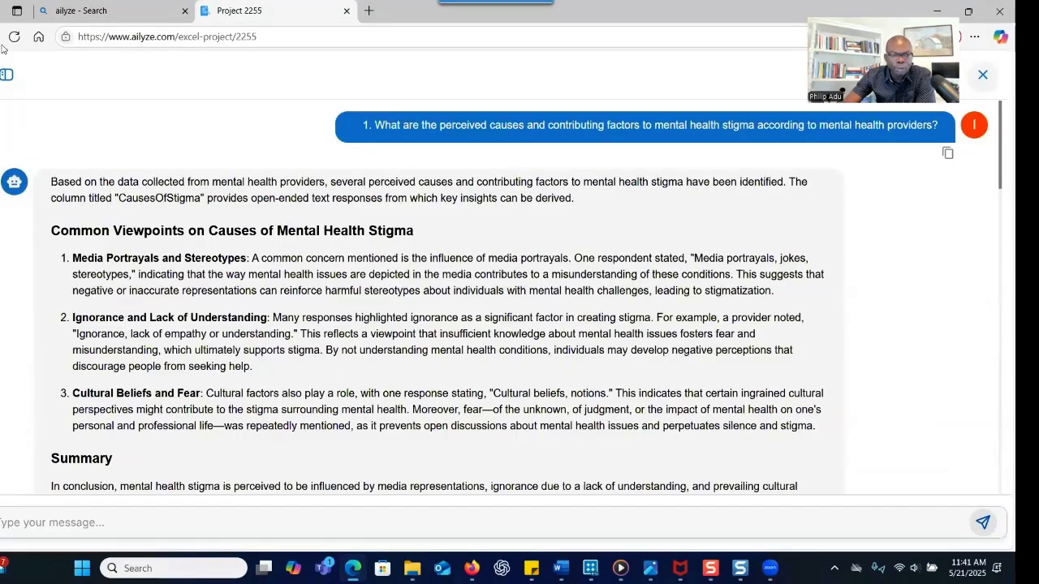
# Return to the AILYZE projects list and open the ThoughtsOnStigma project (ID 2260)
pyautogui.hotkey('alt', 'Left')
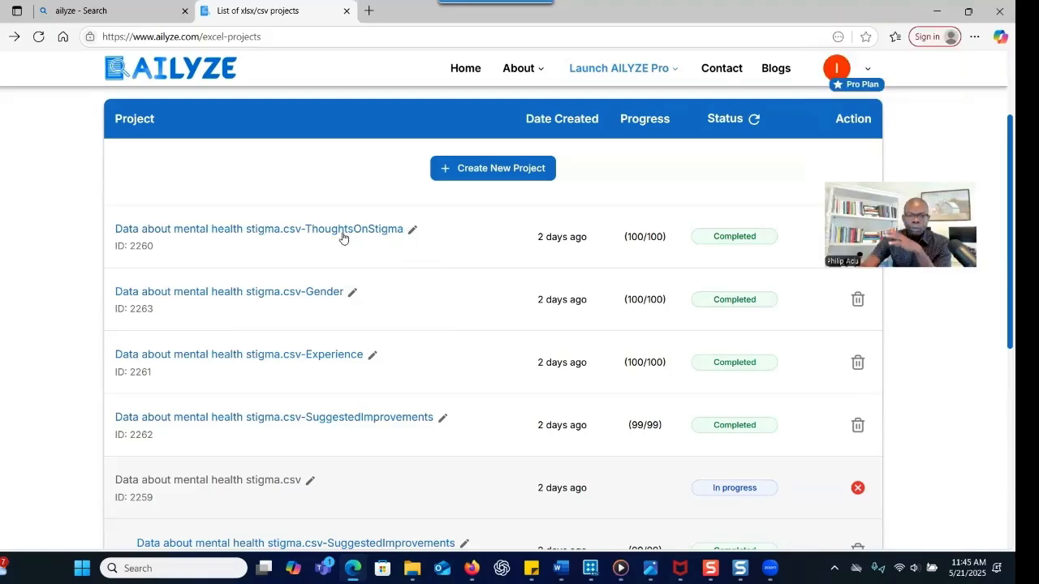
pyautogui.click(342, 234)
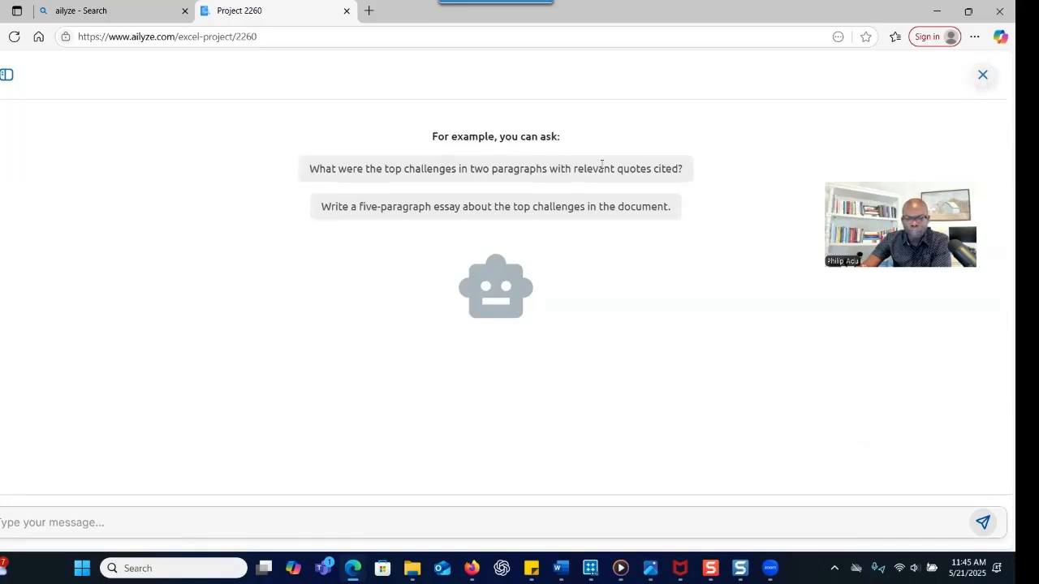
# Close the AI chat and scroll the Synthesis essay to the themes chart (Perceived Causes 81, Current Efforts 20, Suggested Measures 8)
pyautogui.click(982, 81)
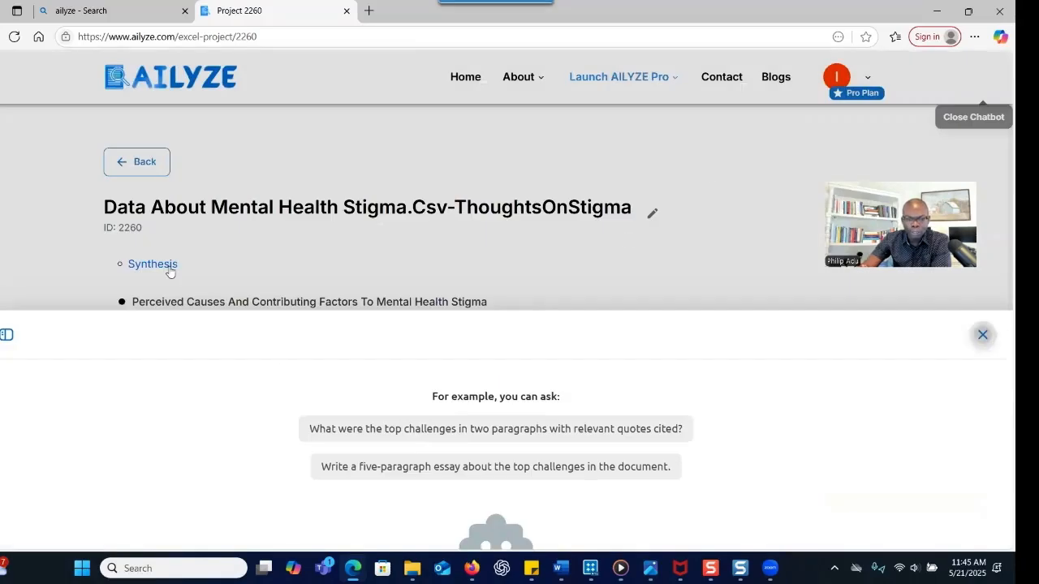
pyautogui.scroll(-2, 225, 392)
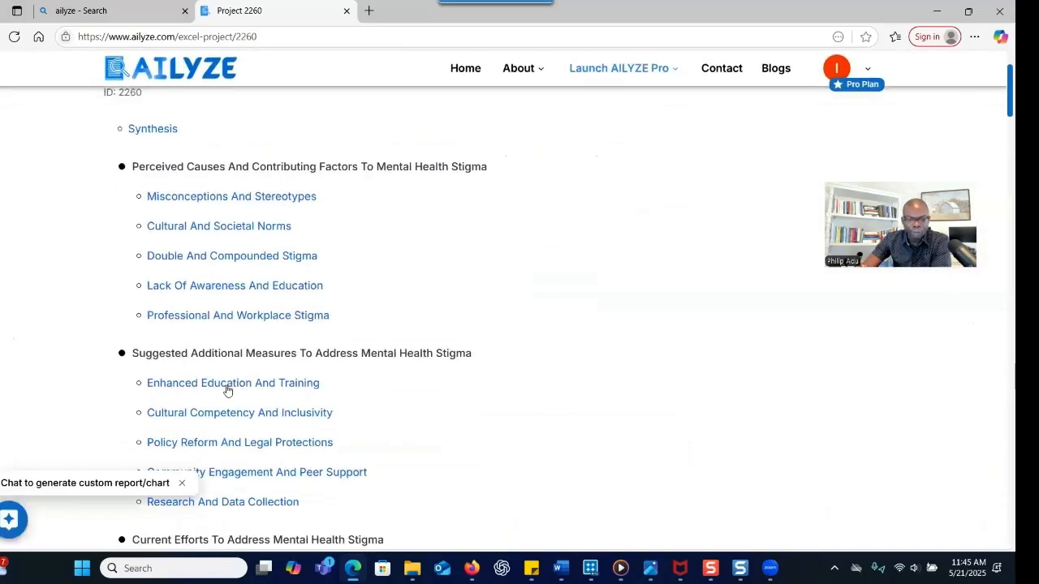
pyautogui.scroll(1, 234, 299)
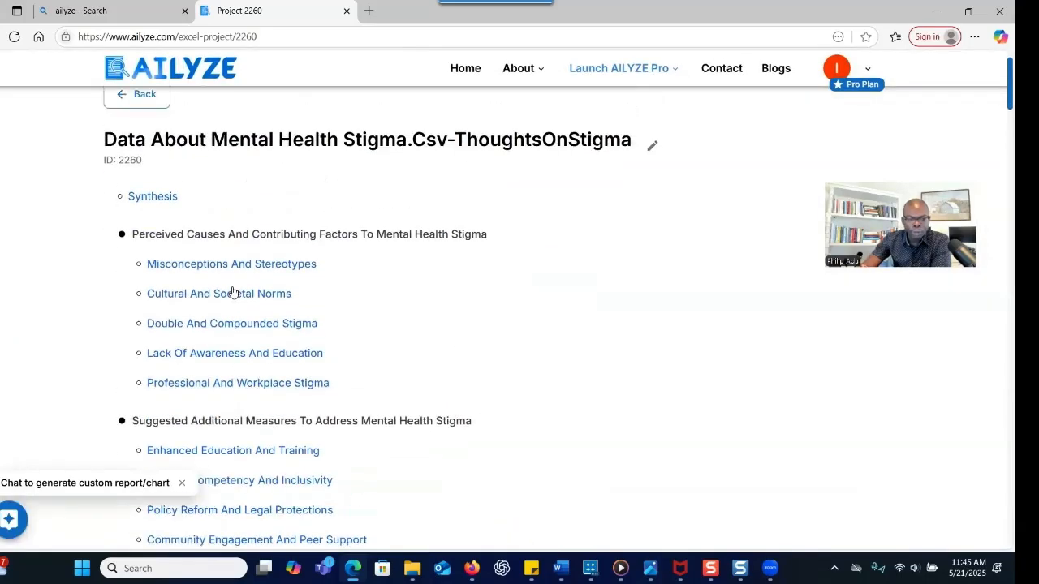
pyautogui.click(148, 198)
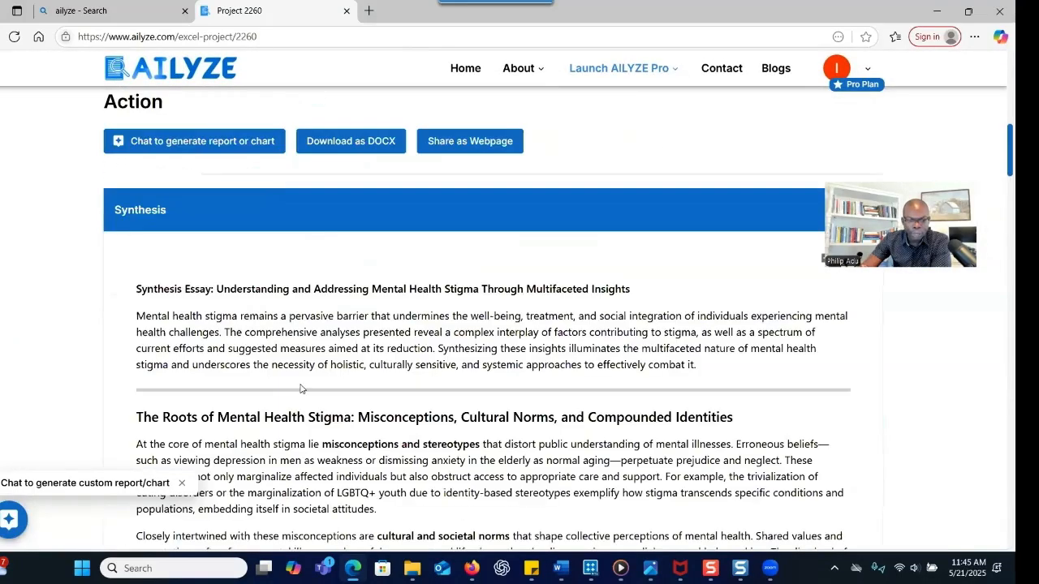
pyautogui.scroll(-6, 300, 388)
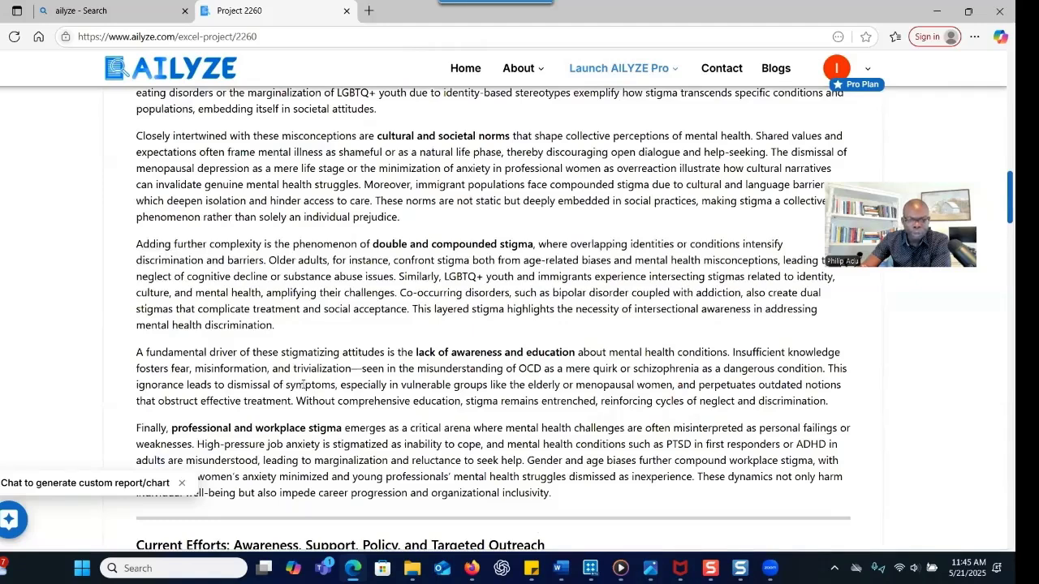
pyautogui.scroll(-15, 305, 385)
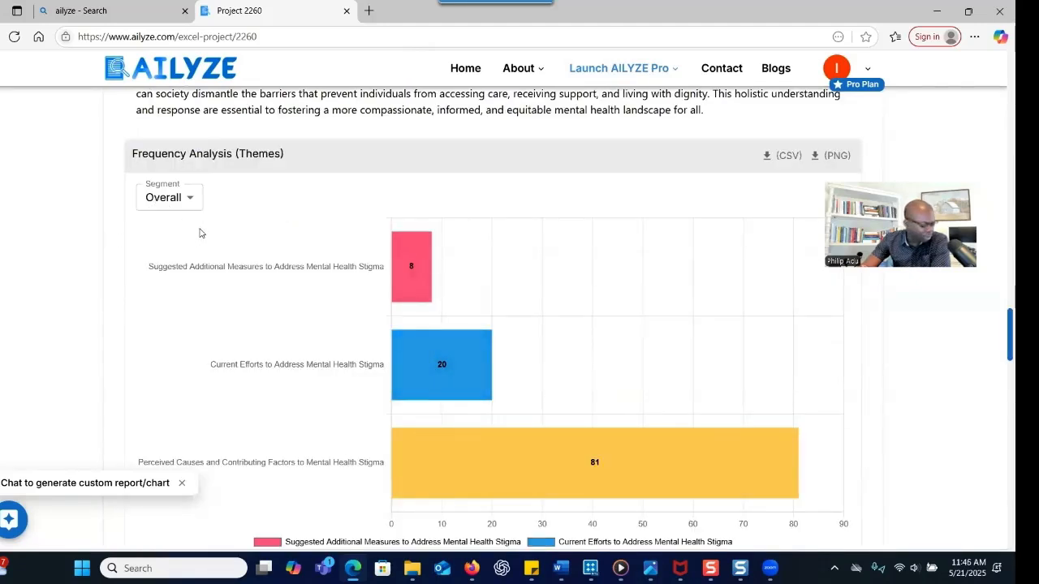
# Switch the themes chart segment from Overall to Gender, then to Education
pyautogui.scroll(-3, 252, 287)
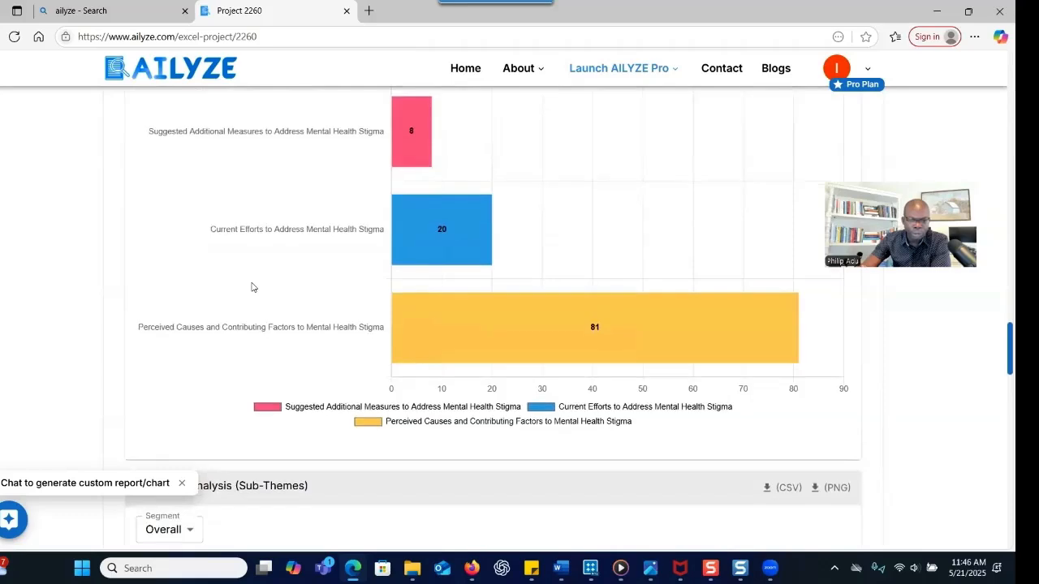
pyautogui.scroll(2, 252, 286)
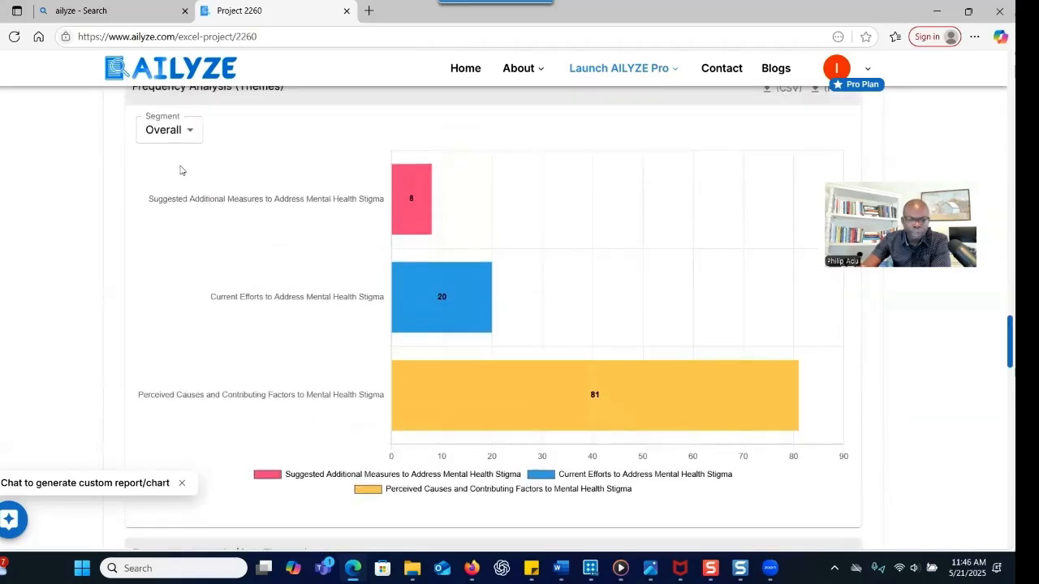
pyautogui.scroll(2, 203, 288)
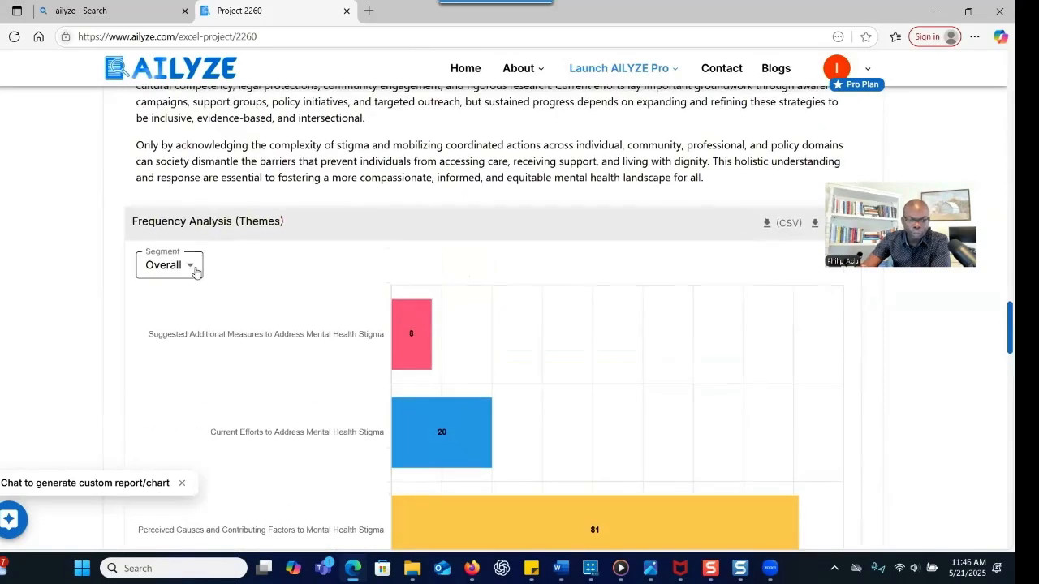
pyautogui.moveTo(395, 327)
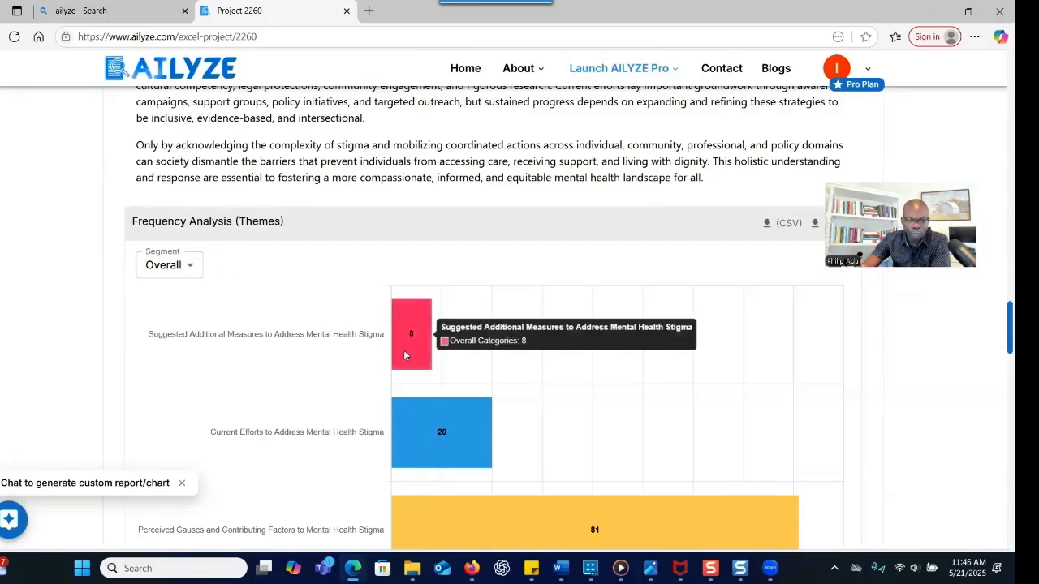
pyautogui.click(189, 267)
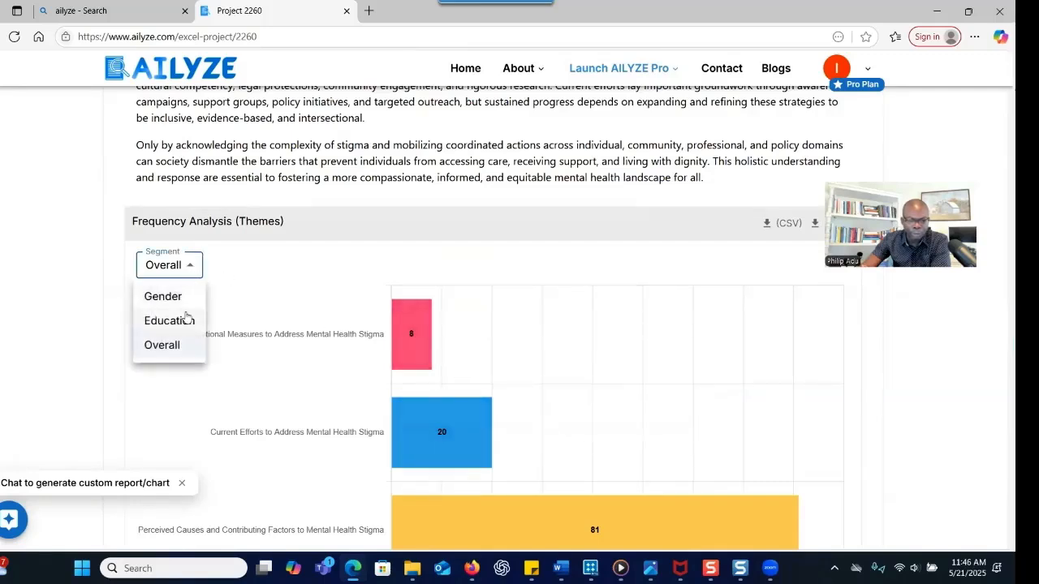
pyautogui.click(184, 297)
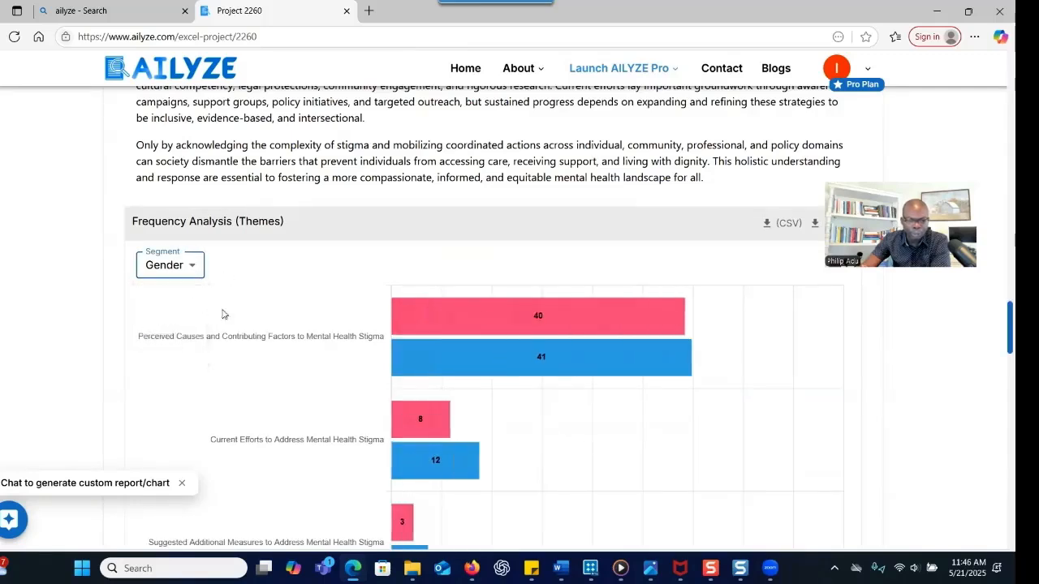
pyautogui.click(167, 266)
pyautogui.click(176, 324)
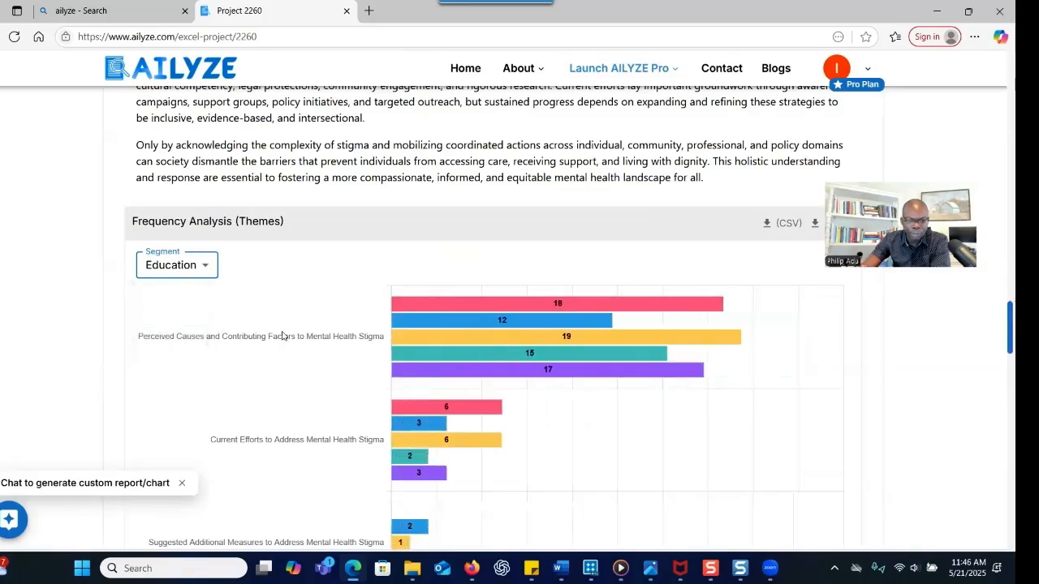
pyautogui.scroll(-7, 327, 343)
# Scroll to the Cultural and Societal Beliefs write-up under Perceived Causes and Contributing Factors
pyautogui.scroll(-3, 328, 343)
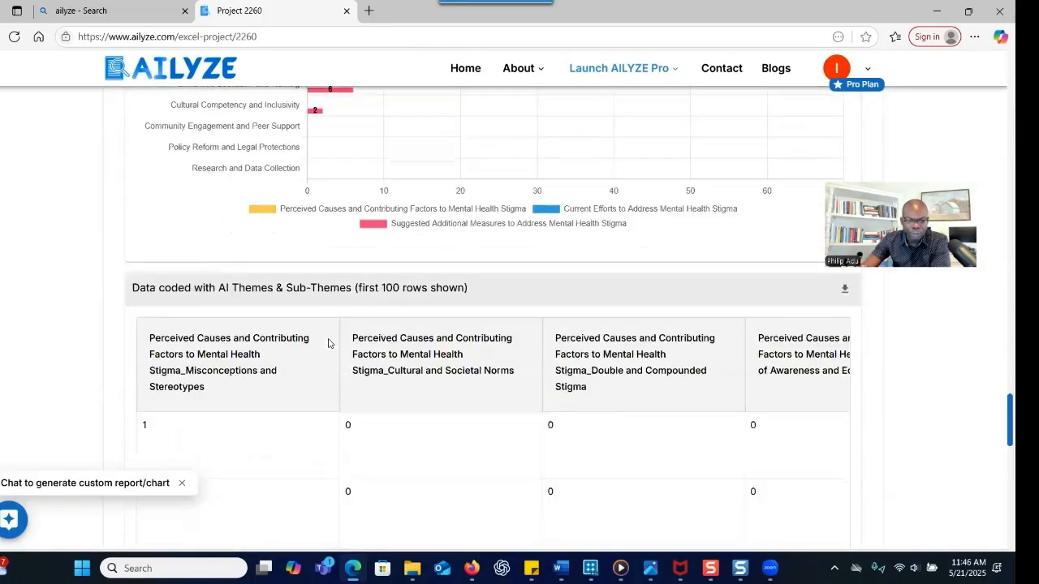
pyautogui.scroll(4, 329, 344)
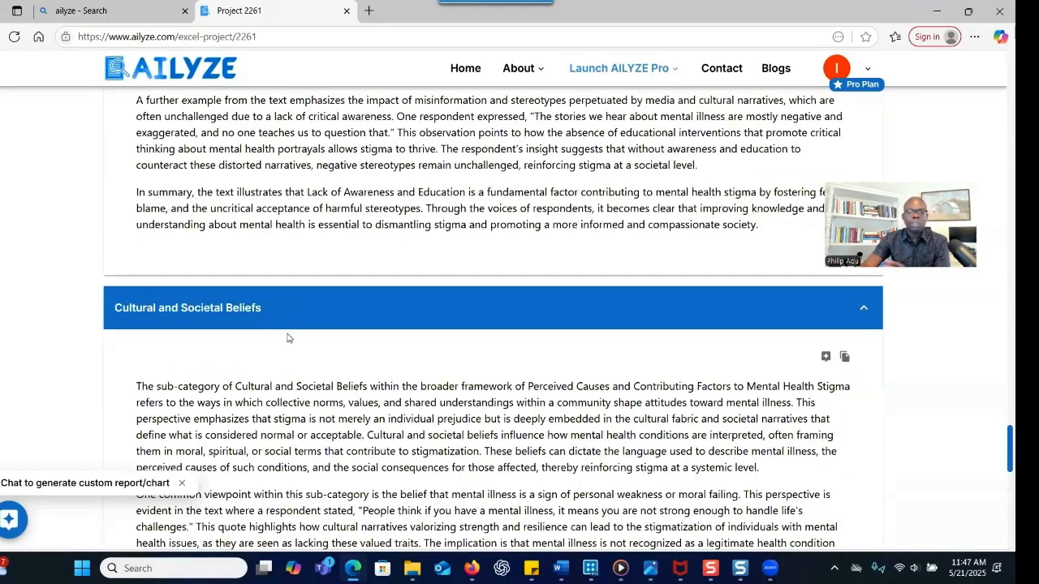
pyautogui.scroll(-3, 286, 338)
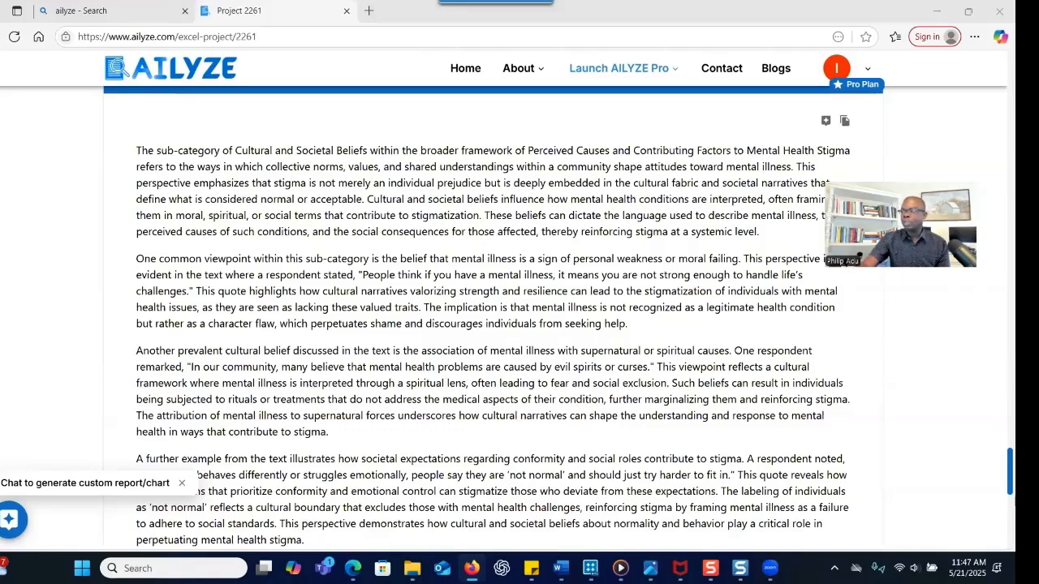
# Paste the discount code note into Word, enlarging and bolding the code and bolding 30% OFF
pyautogui.hotkey('alt', 'Tab')
pyautogui.write('Adu30 for 30% OFF')
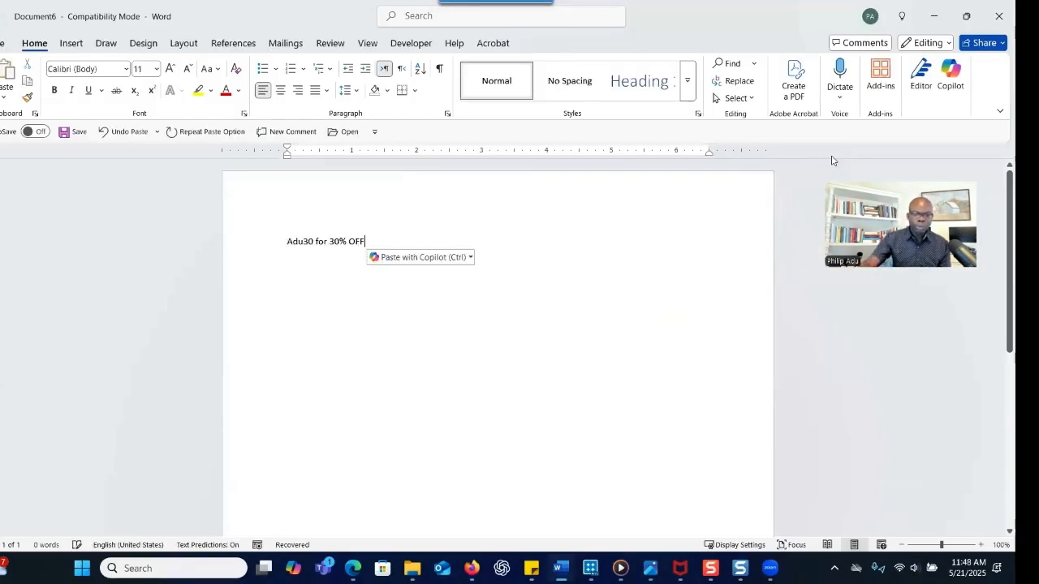
pyautogui.doubleClick(313, 244)
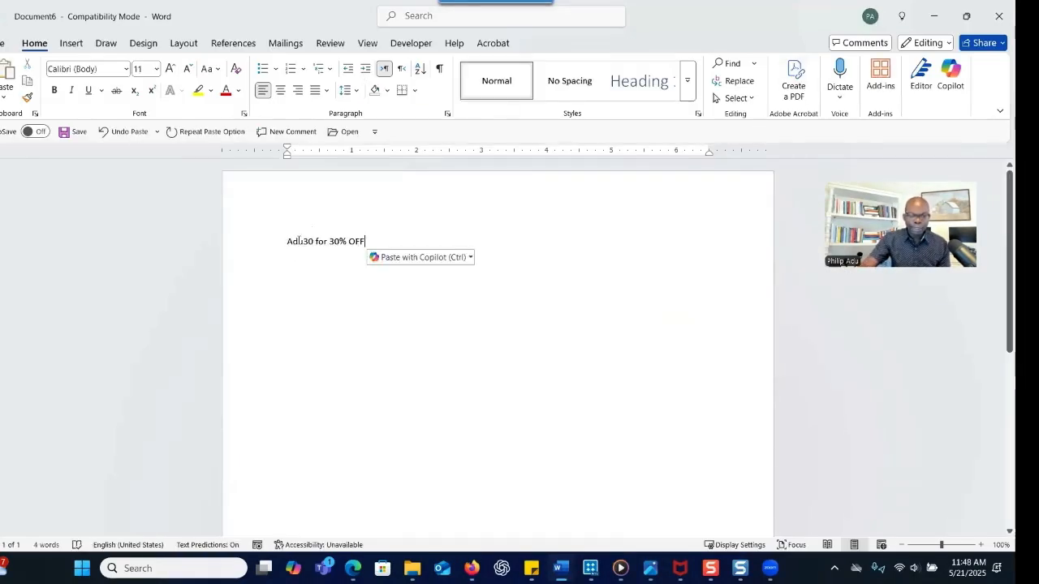
pyautogui.hotkey('ctrl', 'shift', '.')
pyautogui.hotkey('ctrl', 'shift', '.')
pyautogui.hotkey('ctrl', 'shift', '.')
pyautogui.hotkey('ctrl', 'shift', '.')
pyautogui.hotkey('ctrl', 'b')
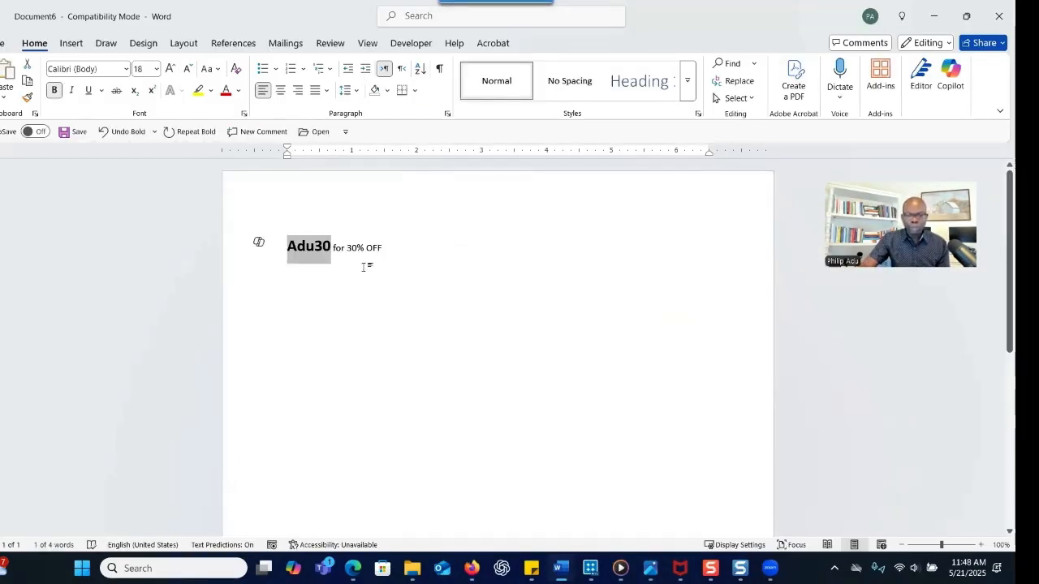
pyautogui.moveTo(347, 249); pyautogui.dragTo(384, 249)
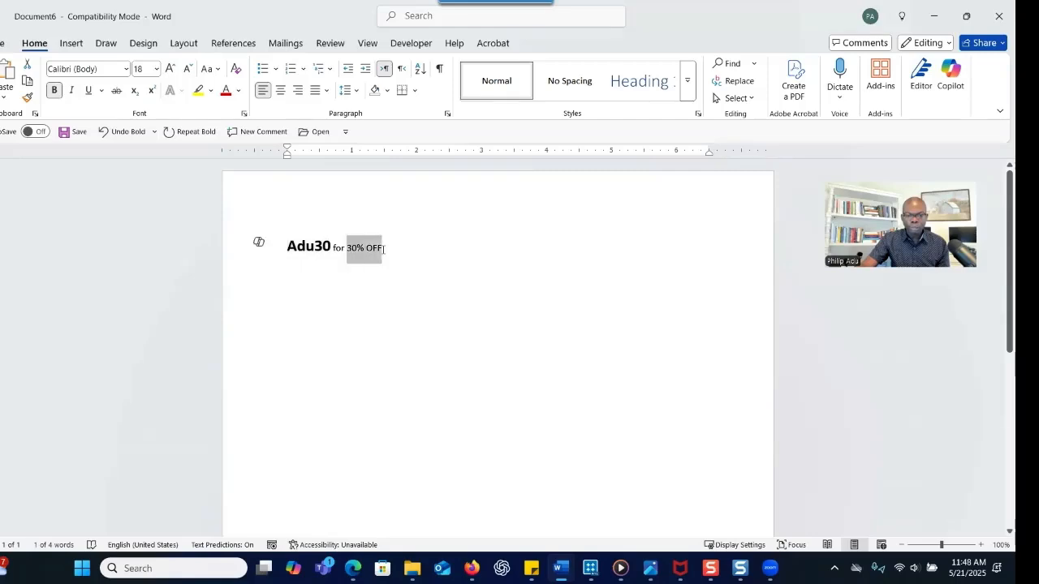
pyautogui.click(52, 91)
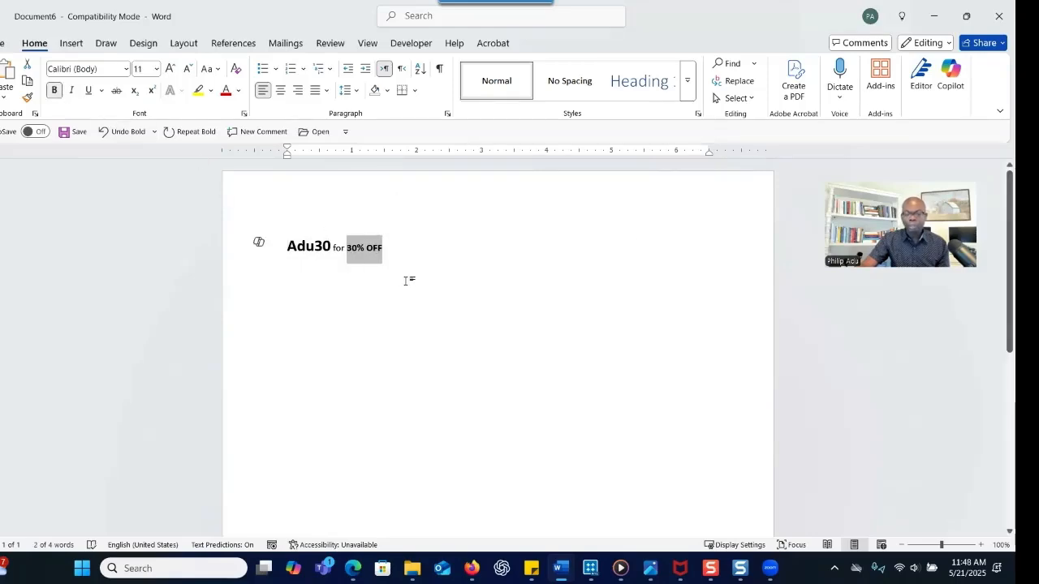
# Add a line below the code note with the contact e-mail address
pyautogui.click(934, 18)
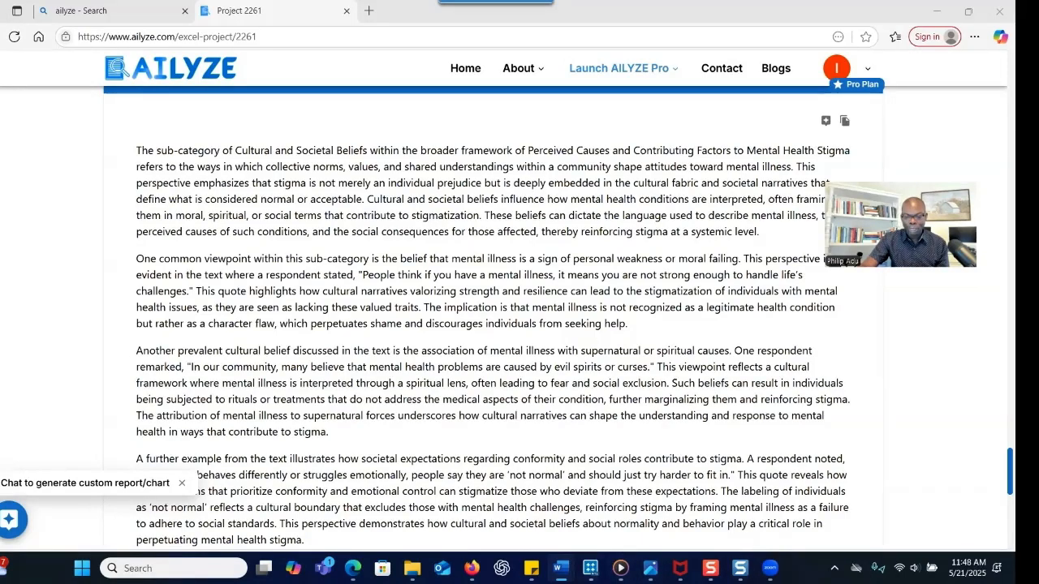
pyautogui.moveTo(560, 568)
pyautogui.click(960, 506)
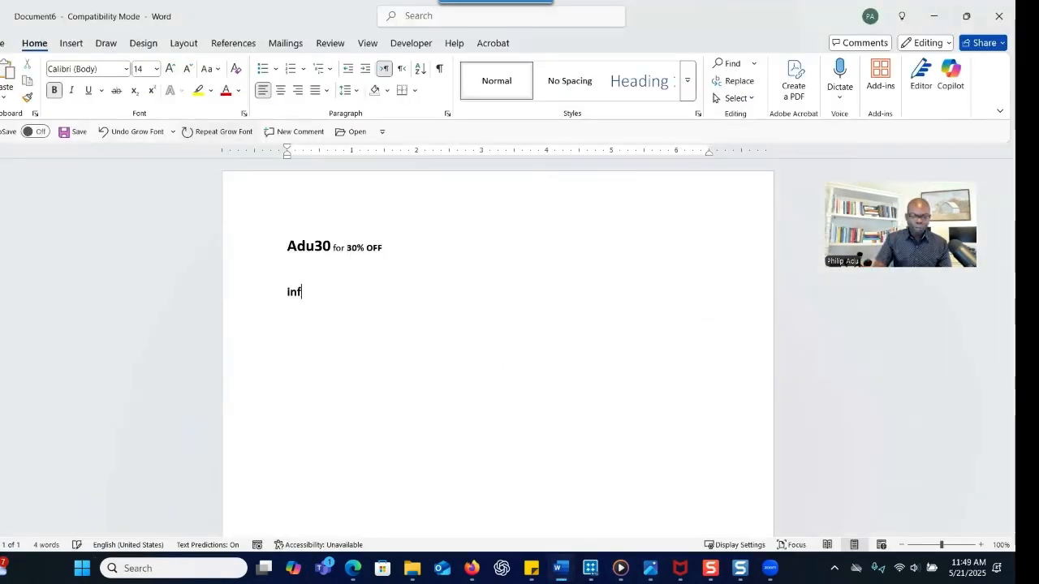
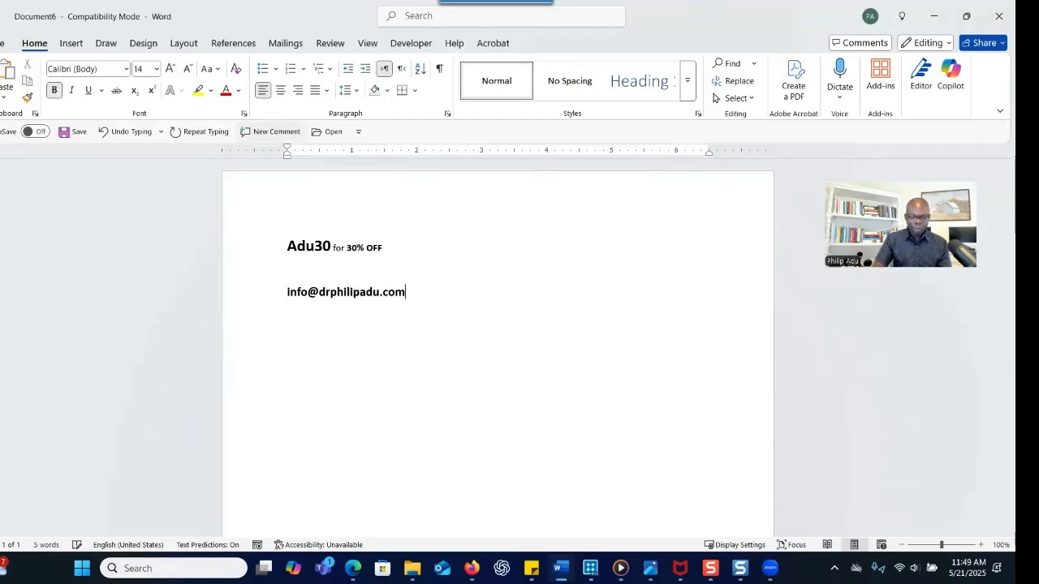